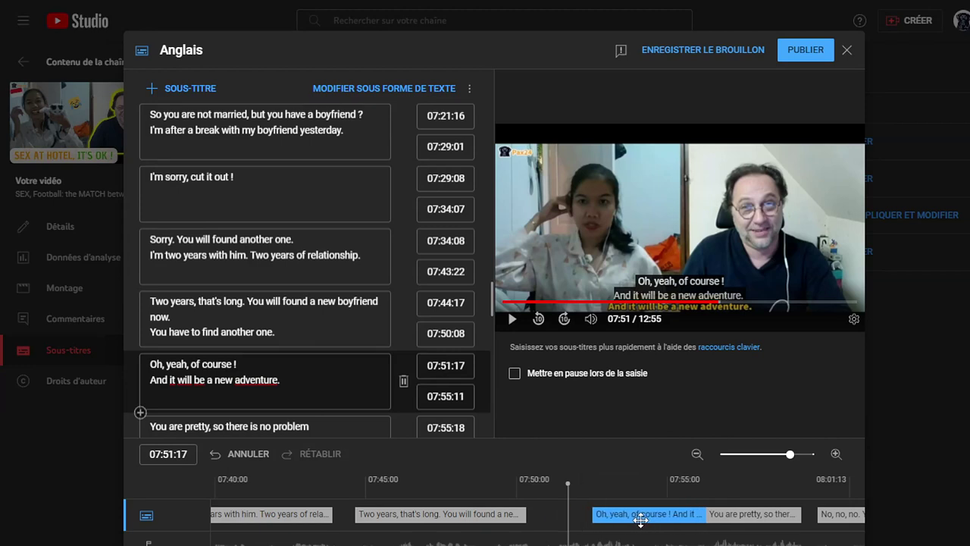
Retime 'Oh, yeah, of course !' to 07:50:19–07:56:03, ahead of 'You are pretty, so there is no problem'.
{"action": "left_click_drag", "start_coordinate": [612, 522], "coordinate": [672, 520]}
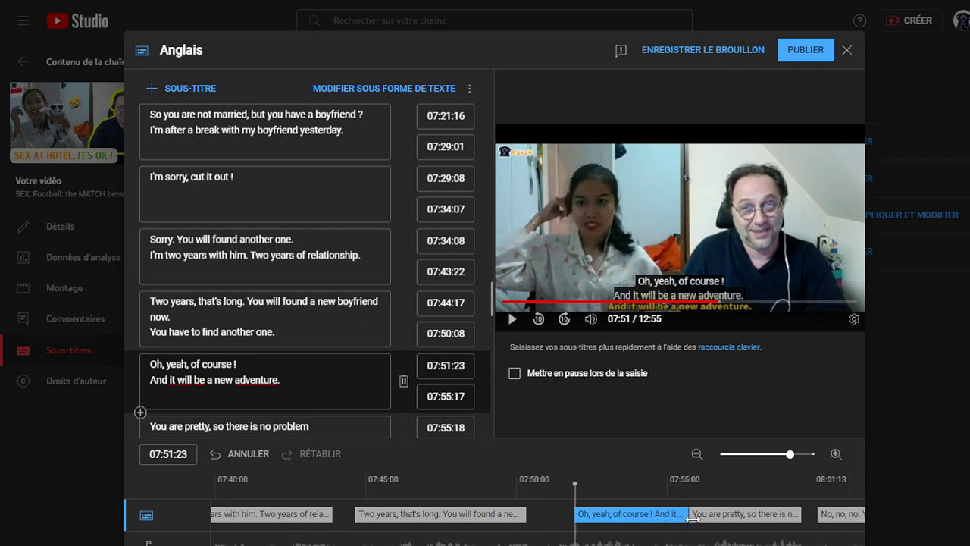
{"action": "left_click", "coordinate": [692, 519]}
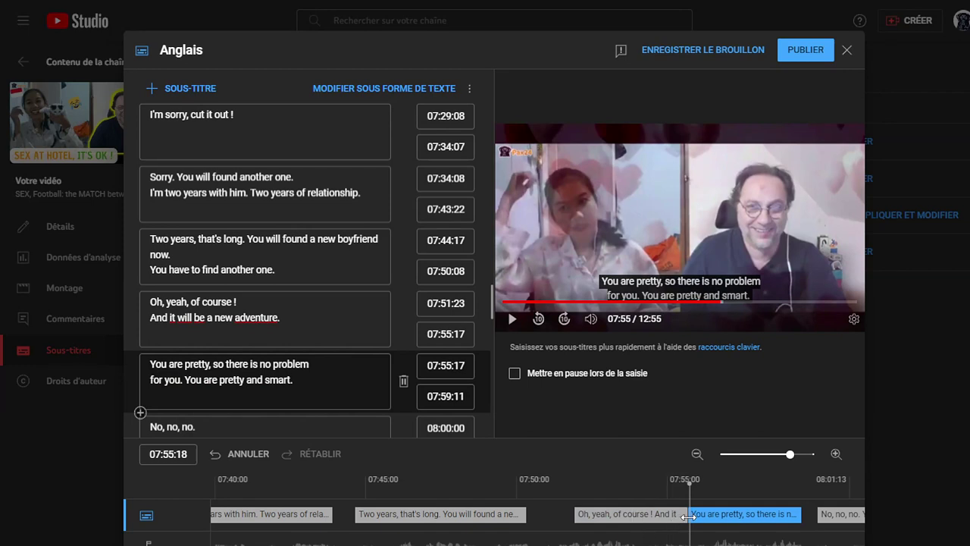
{"action": "left_click_drag", "start_coordinate": [705, 518], "coordinate": [732, 509]}
{"action": "left_click", "coordinate": [730, 513]}
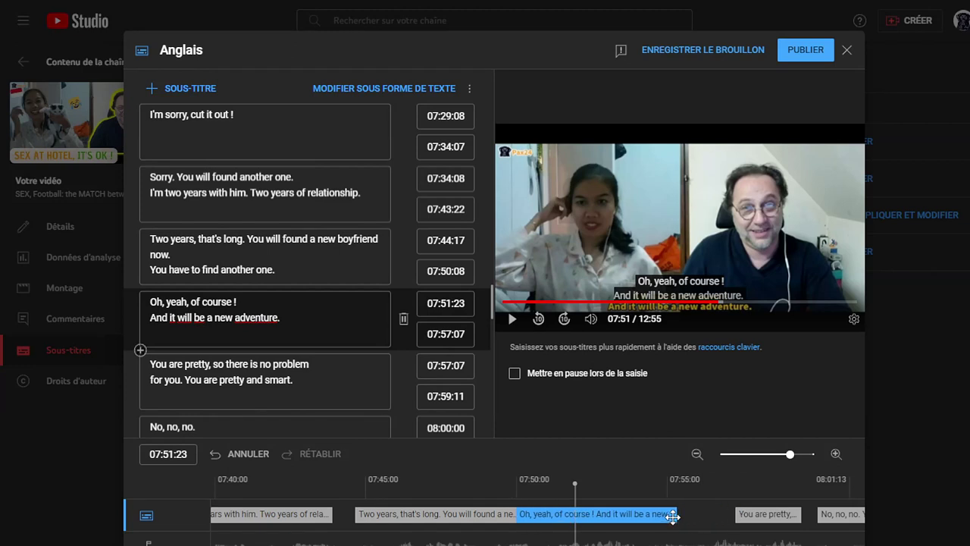
{"action": "left_click_drag", "start_coordinate": [697, 518], "coordinate": [701, 519]}
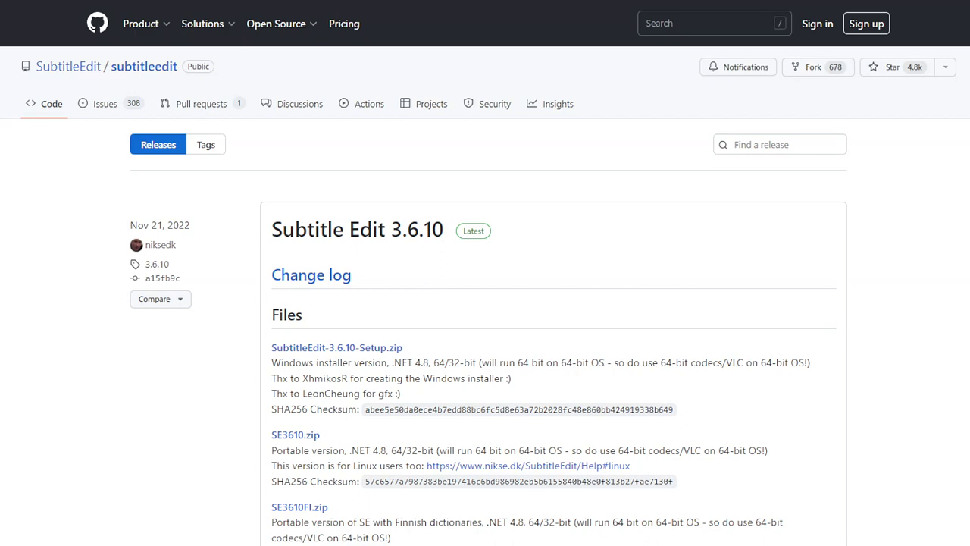
Scroll to the 3.6.10 release Assets and locate SubtitleEdit-3.6.10-Setup.exe (10.2 MB).
{"action": "scroll", "coordinate": [485, 303], "scroll_direction": "down", "scroll_amount": 6}
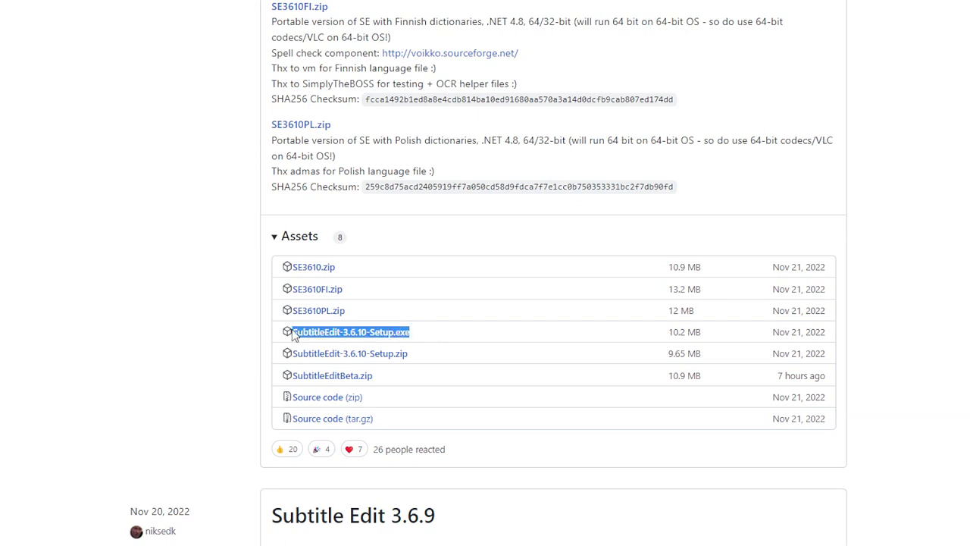
{"action": "left_click", "coordinate": [443, 331]}
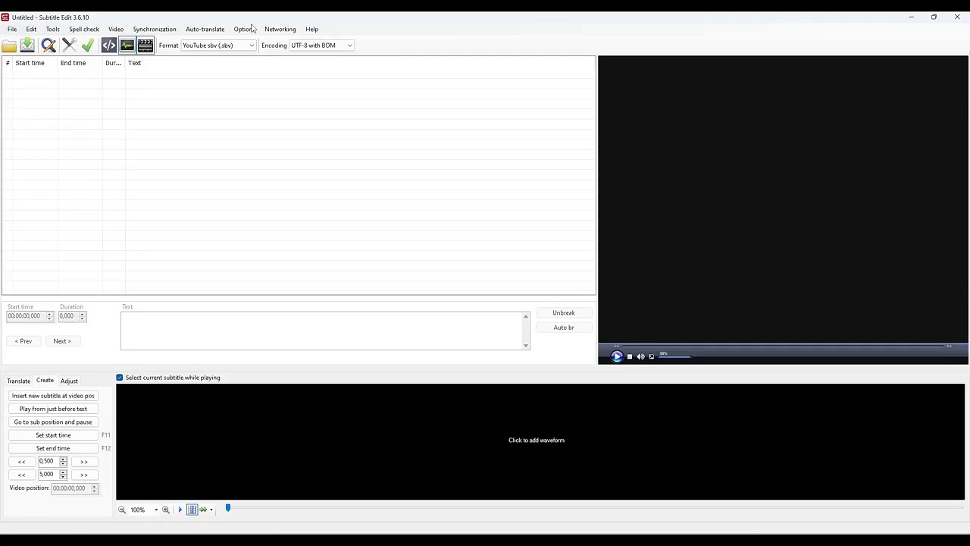
Switch the Subtitle Edit interface language to Bahasa Indonesia.
{"action": "left_click", "coordinate": [243, 29]}
{"action": "left_click", "coordinate": [327, 65]}
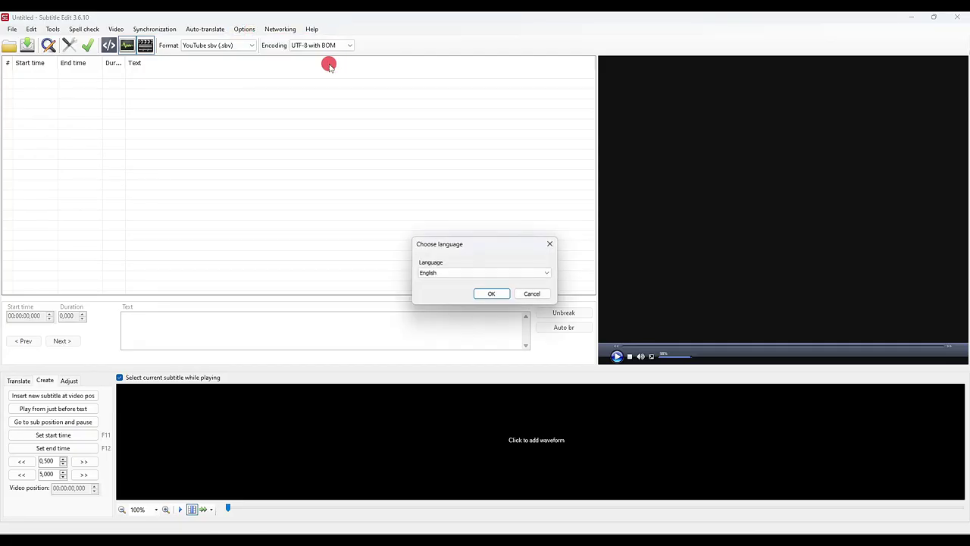
{"action": "left_click", "coordinate": [459, 274]}
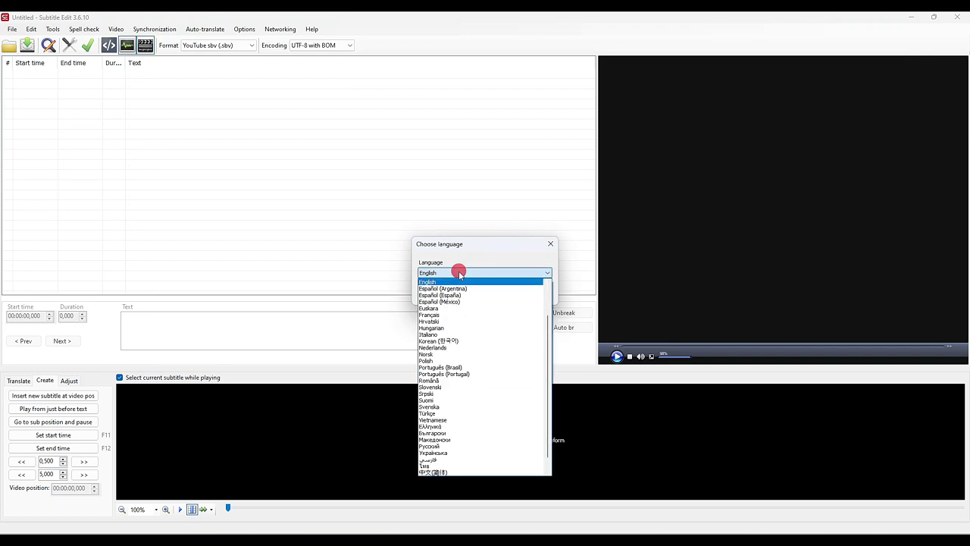
{"action": "scroll", "coordinate": [470, 353], "scroll_direction": "up", "scroll_amount": 2}
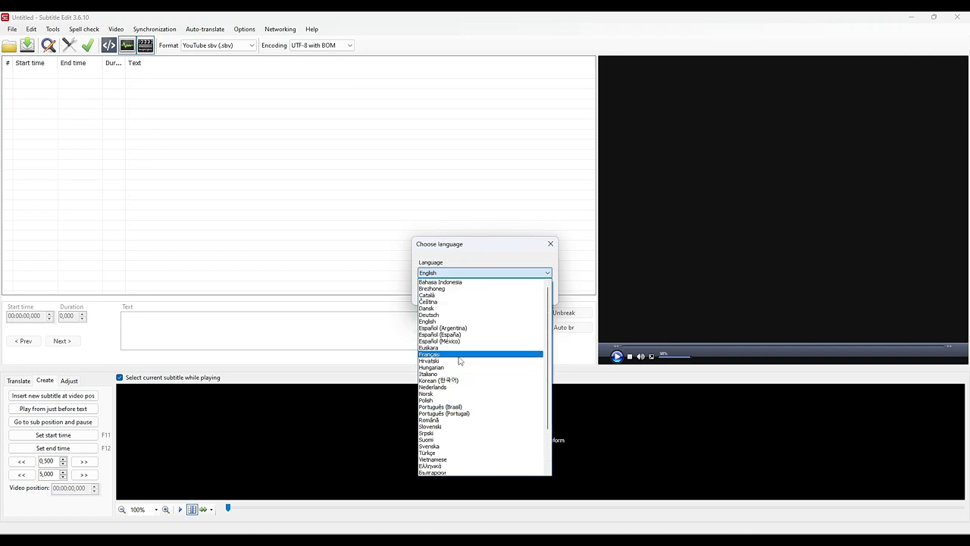
{"action": "left_click", "coordinate": [459, 282]}
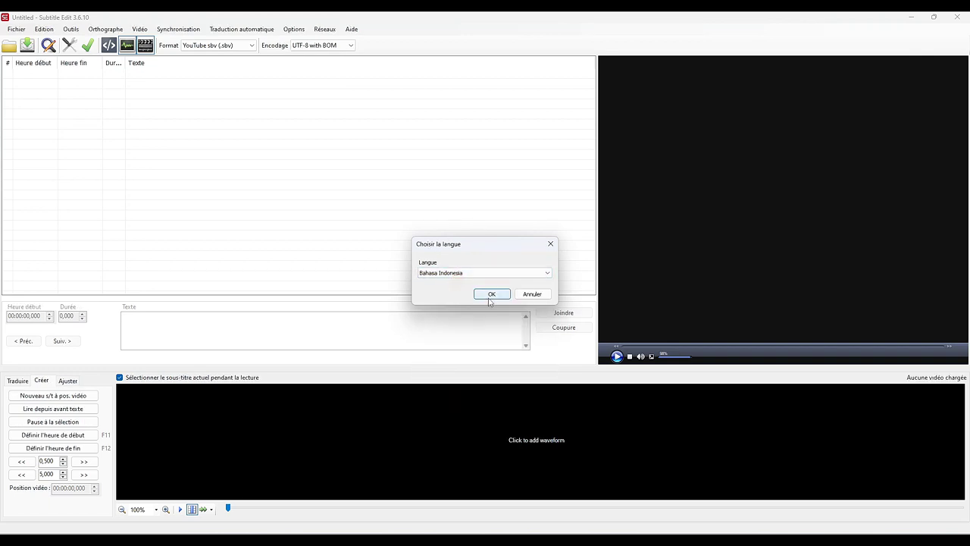
{"action": "left_click", "coordinate": [492, 293]}
Switch the interface language back to English and show the Help menu.
{"action": "left_click", "coordinate": [144, 29]}
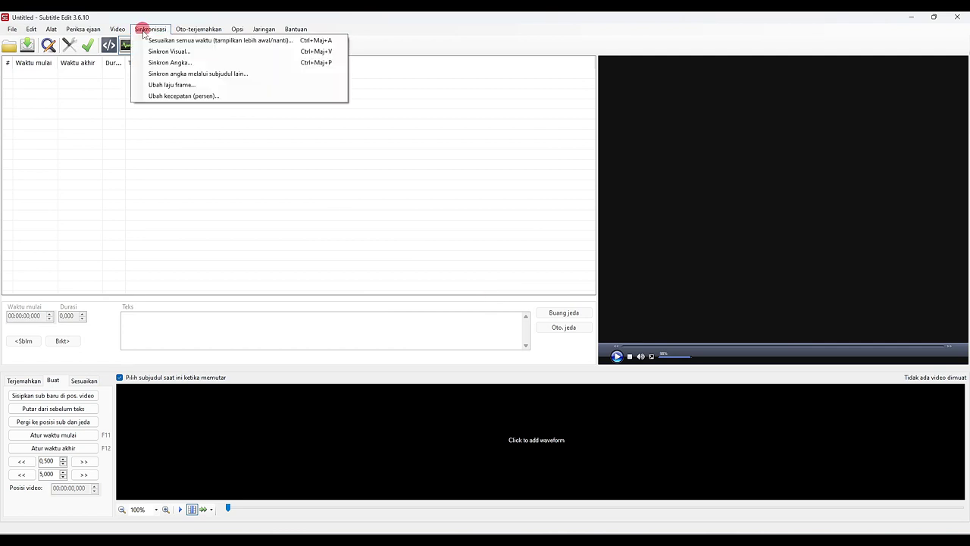
{"action": "left_click", "coordinate": [237, 29]}
{"action": "left_click", "coordinate": [269, 61]}
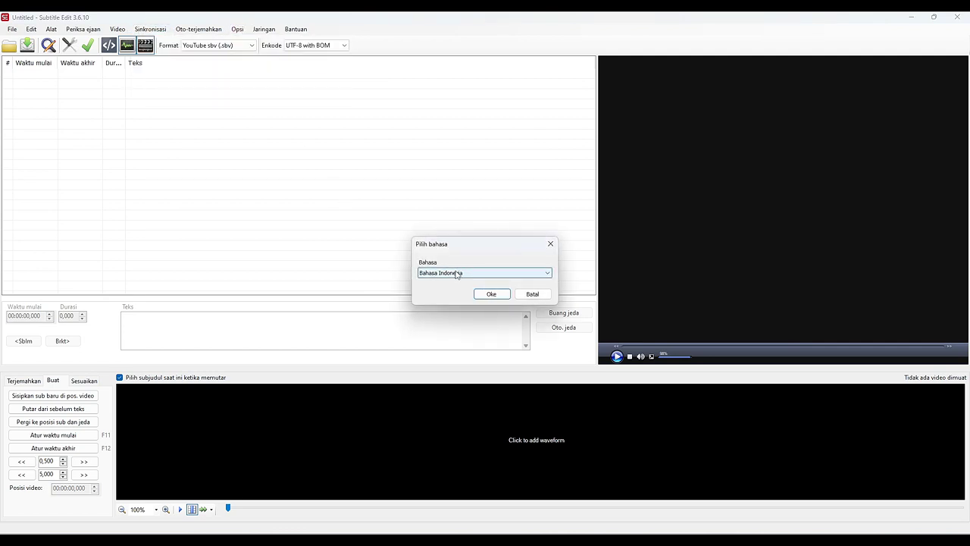
{"action": "left_click", "coordinate": [457, 273]}
{"action": "left_click", "coordinate": [459, 322]}
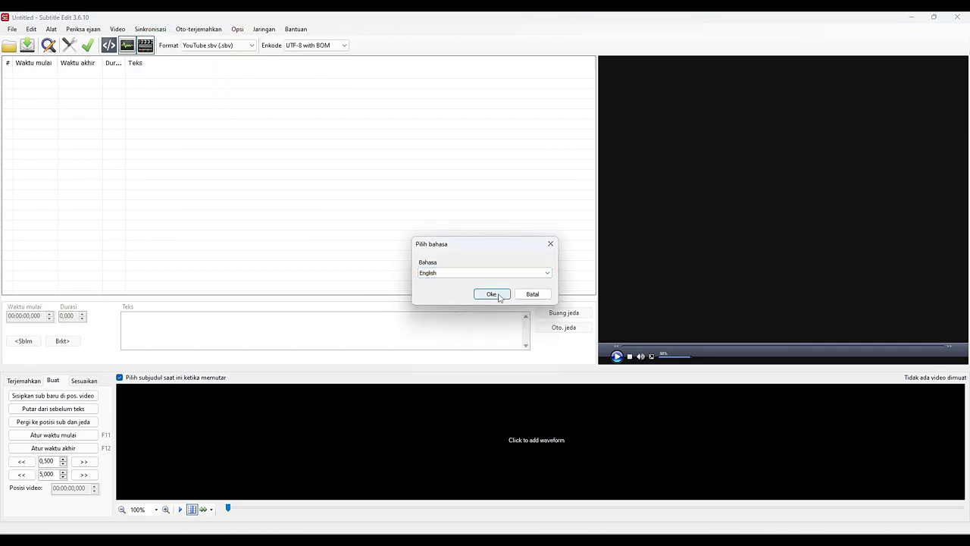
{"action": "left_click", "coordinate": [497, 294]}
{"action": "left_click", "coordinate": [314, 30]}
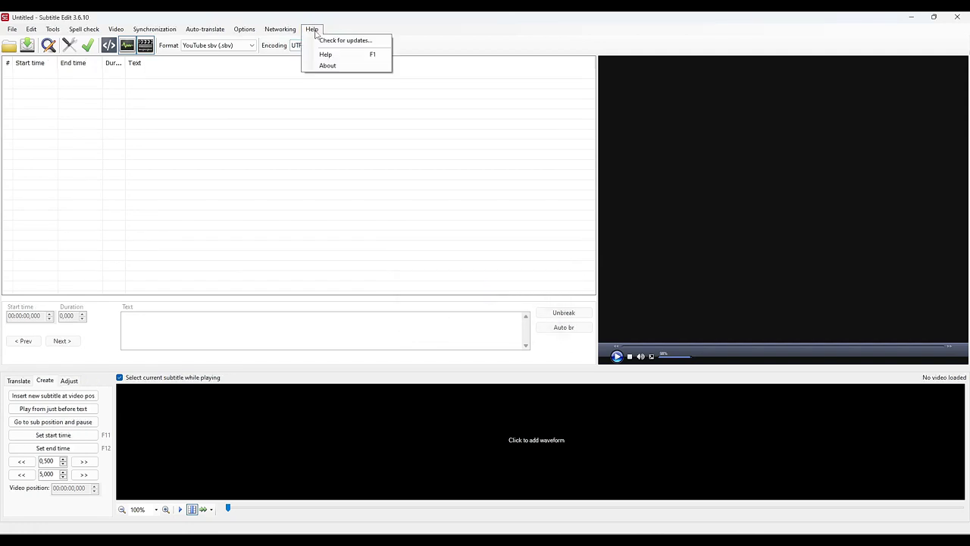
Open the nikse.dk online help and scroll through its index.
{"action": "left_click", "coordinate": [325, 53]}
{"action": "scroll", "coordinate": [528, 336], "scroll_direction": "down", "scroll_amount": 15}
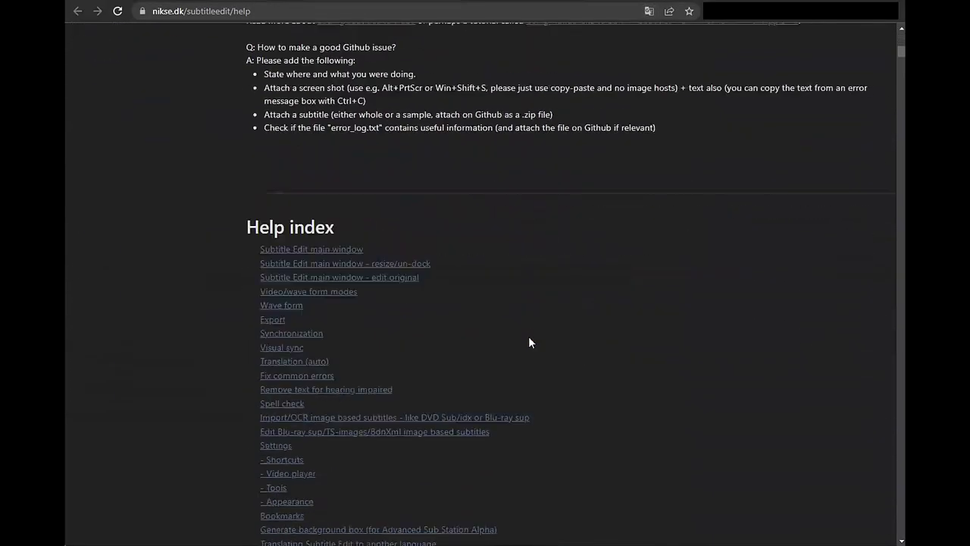
{"action": "scroll", "coordinate": [528, 335], "scroll_direction": "down", "scroll_amount": 7}
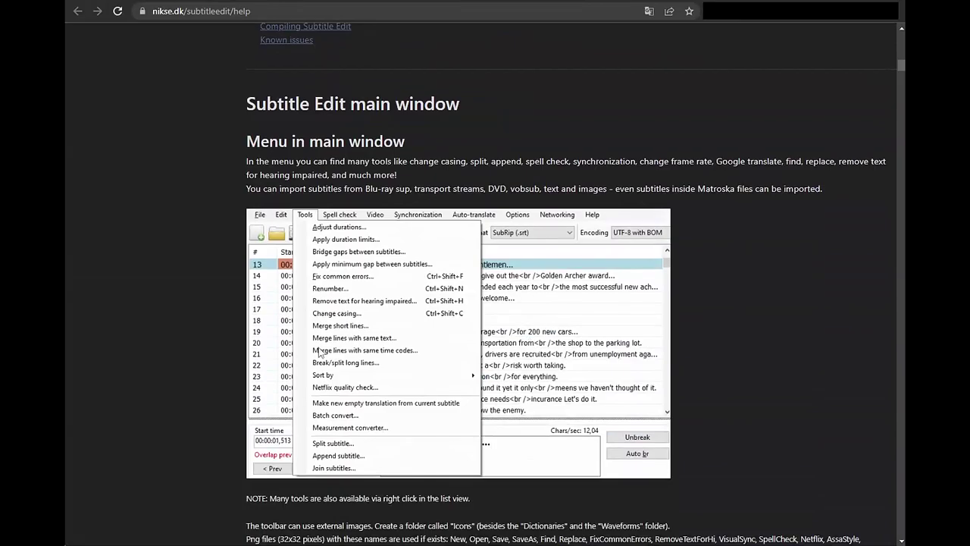
{"action": "scroll", "coordinate": [320, 353], "scroll_direction": "down", "scroll_amount": 12}
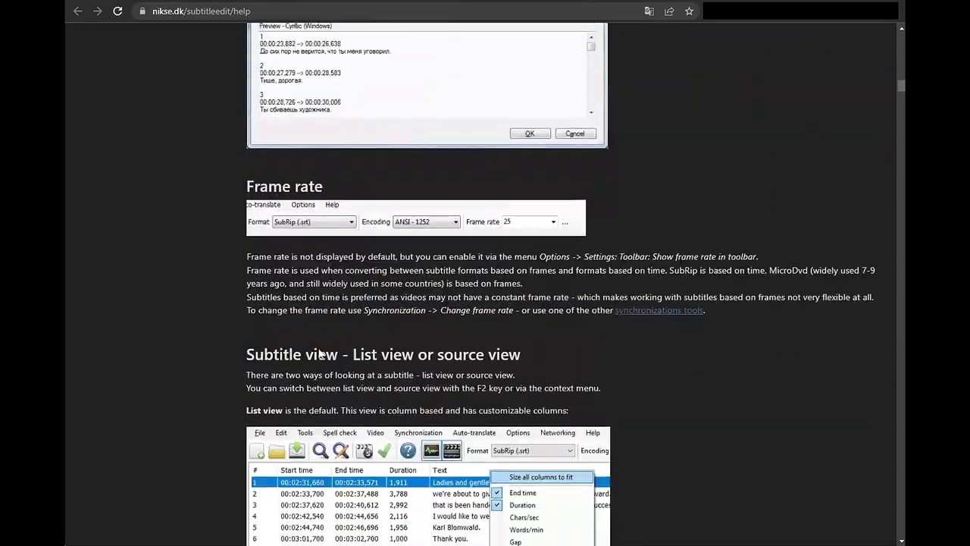
{"action": "scroll", "coordinate": [320, 353], "scroll_direction": "down", "scroll_amount": 20}
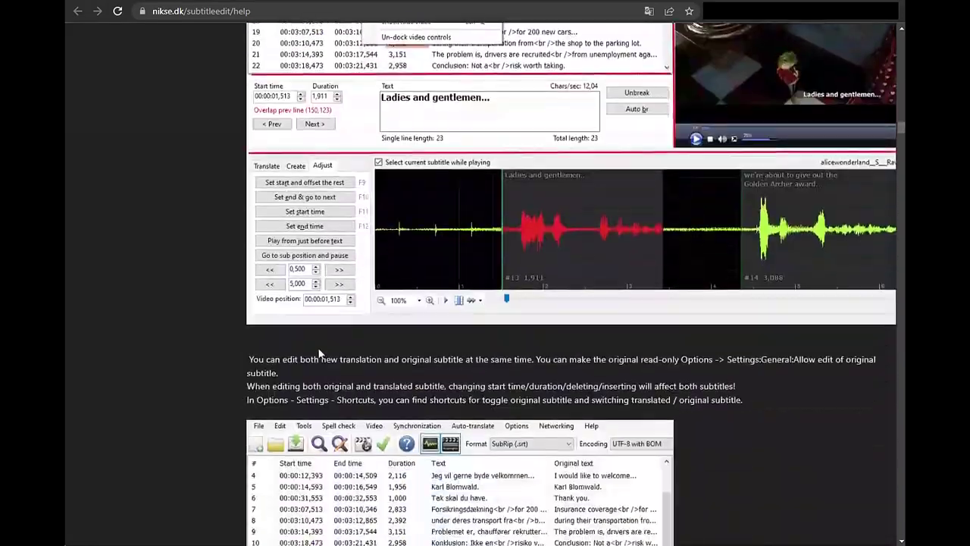
Browse the Videos page of fan-made tutorials and start the caption positioning video.
{"action": "left_click", "coordinate": [118, 175]}
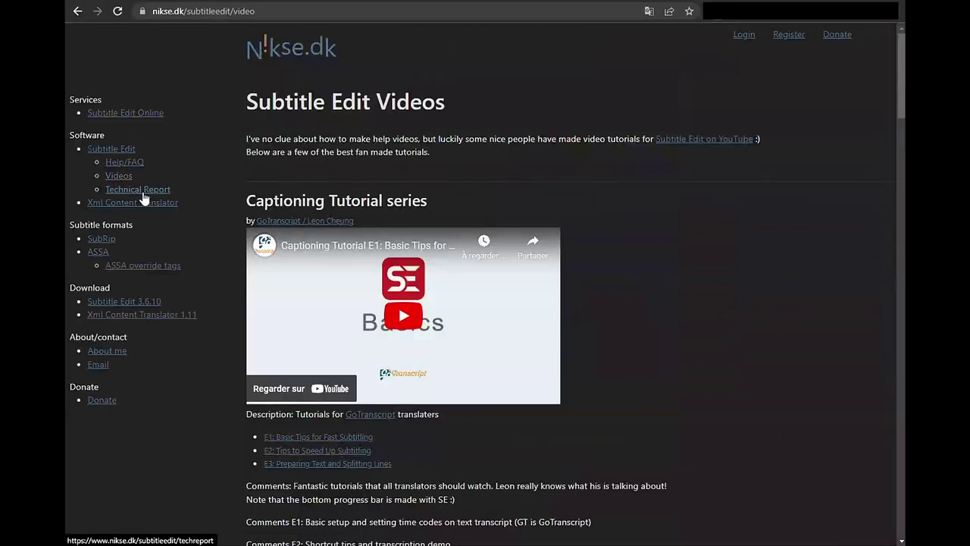
{"action": "scroll", "coordinate": [606, 321], "scroll_direction": "down", "scroll_amount": 3}
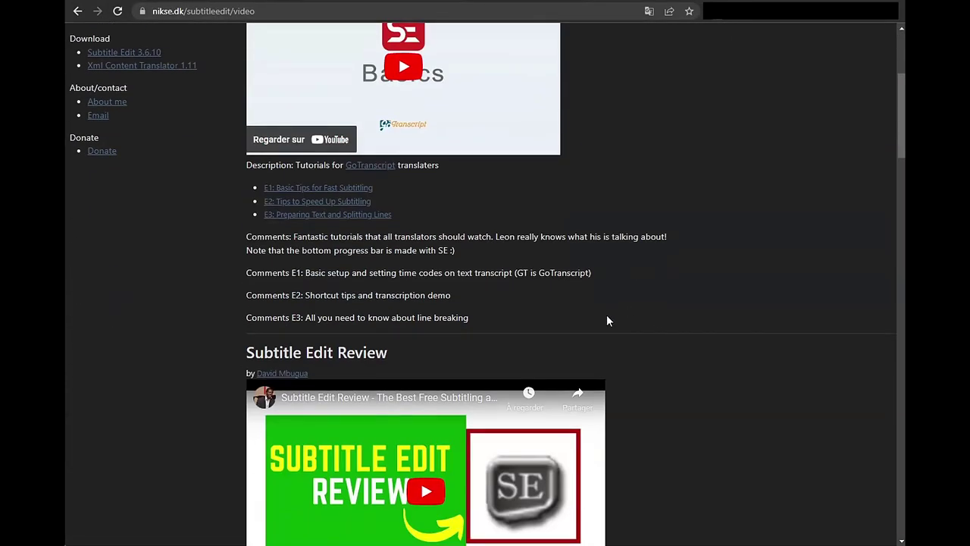
{"action": "scroll", "coordinate": [606, 321], "scroll_direction": "down", "scroll_amount": 12}
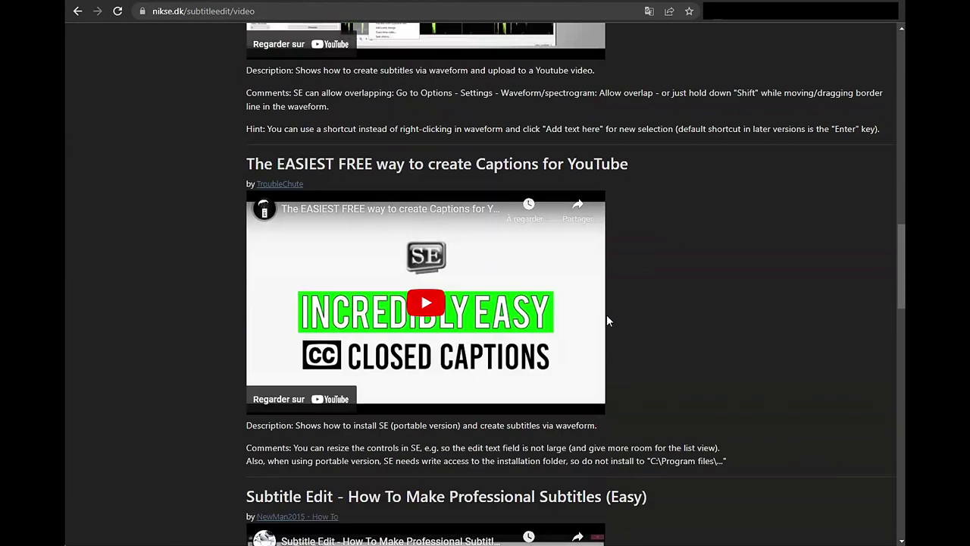
{"action": "scroll", "coordinate": [606, 320], "scroll_direction": "down", "scroll_amount": 9}
{"action": "left_click", "coordinate": [603, 318]}
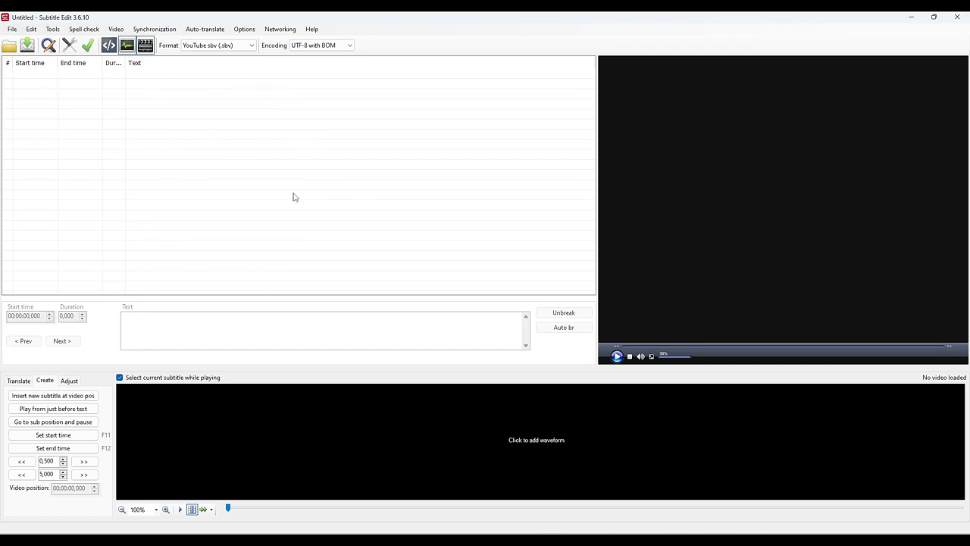
Add subtitles 'some text / on another line' at 00:00:01,000 and 'another text' at 00:00:03,040.
{"action": "left_click", "coordinate": [254, 334]}
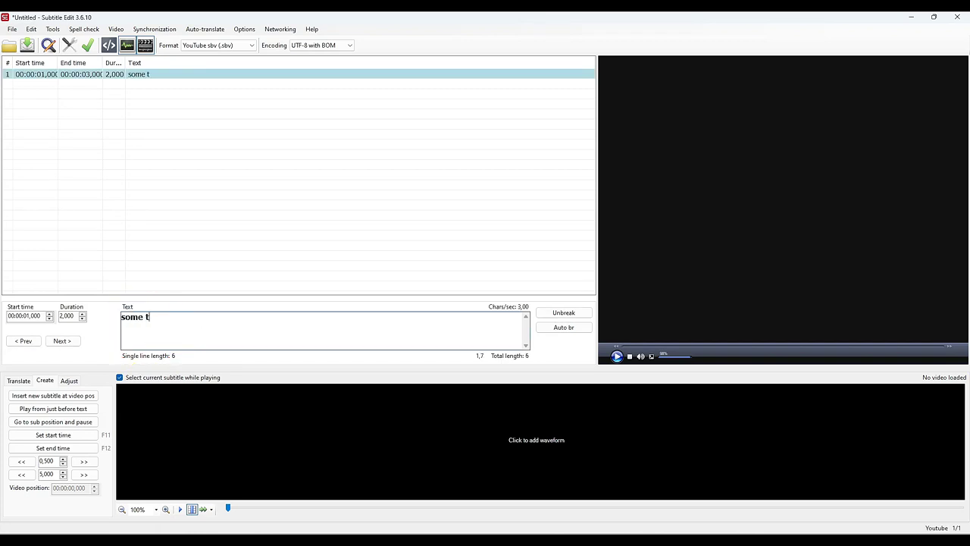
{"action": "right_click", "coordinate": [25, 87]}
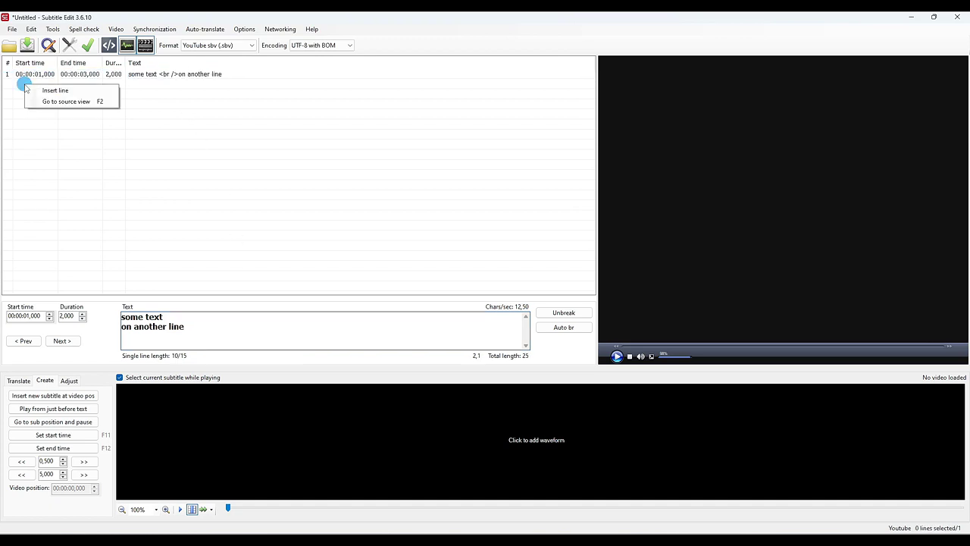
{"action": "left_click", "coordinate": [55, 90]}
{"action": "left_click", "coordinate": [185, 331]}
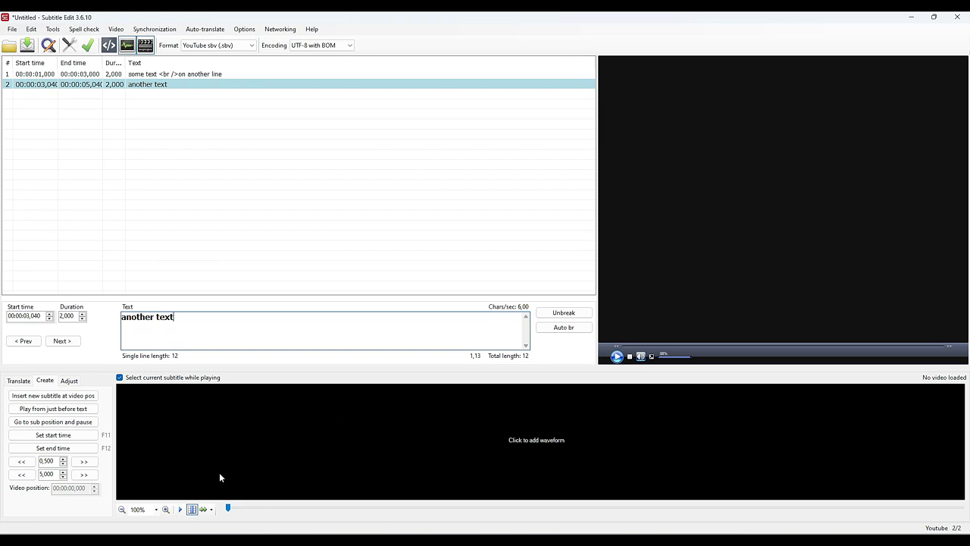
Look up the French Google translation of 'another text'.
{"action": "left_click", "coordinate": [15, 380]}
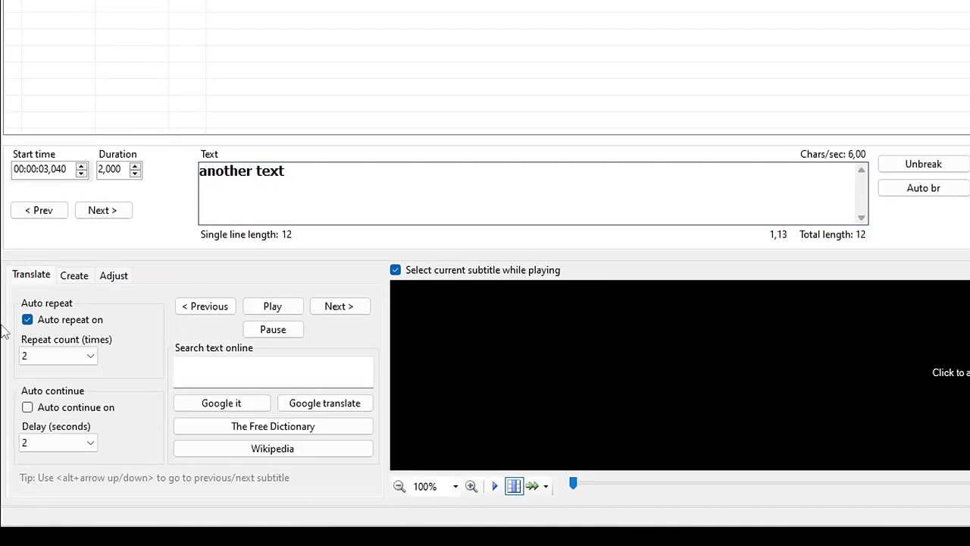
{"action": "left_click_drag", "start_coordinate": [284, 171], "coordinate": [186, 174]}
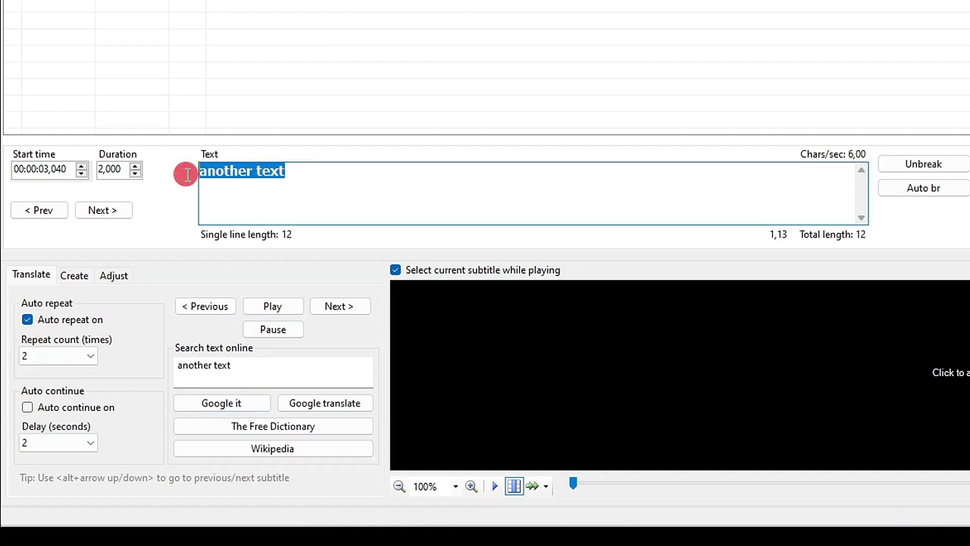
{"action": "left_click", "coordinate": [333, 406]}
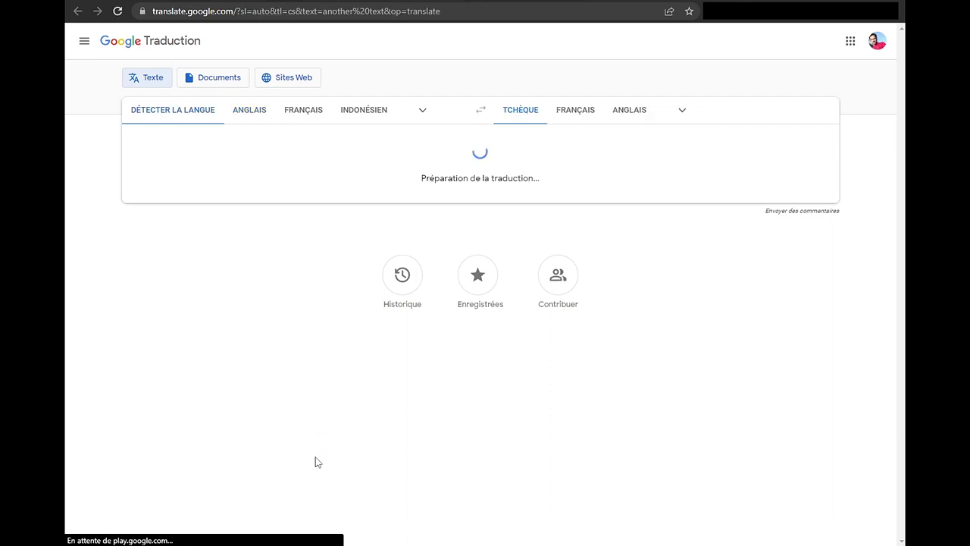
{"action": "left_click", "coordinate": [574, 111]}
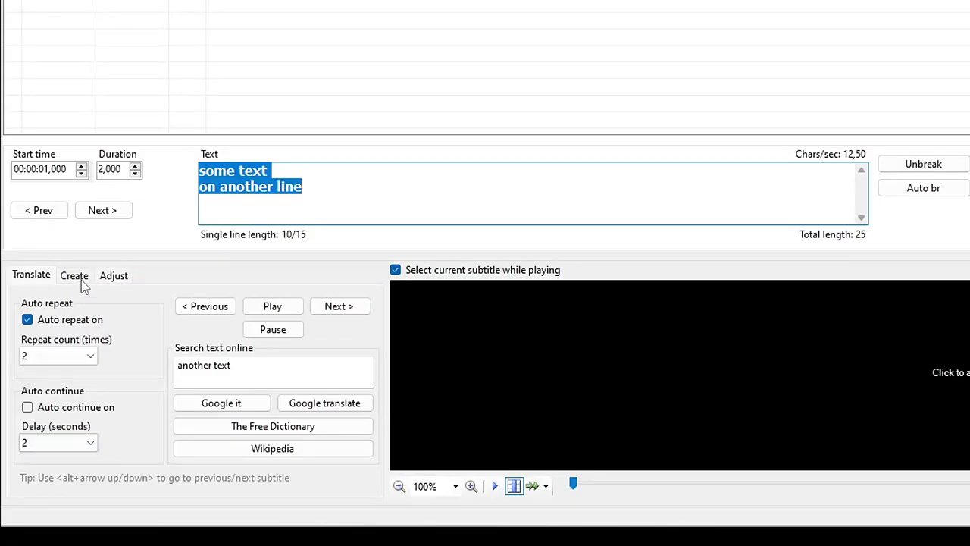
{"action": "left_click", "coordinate": [81, 279]}
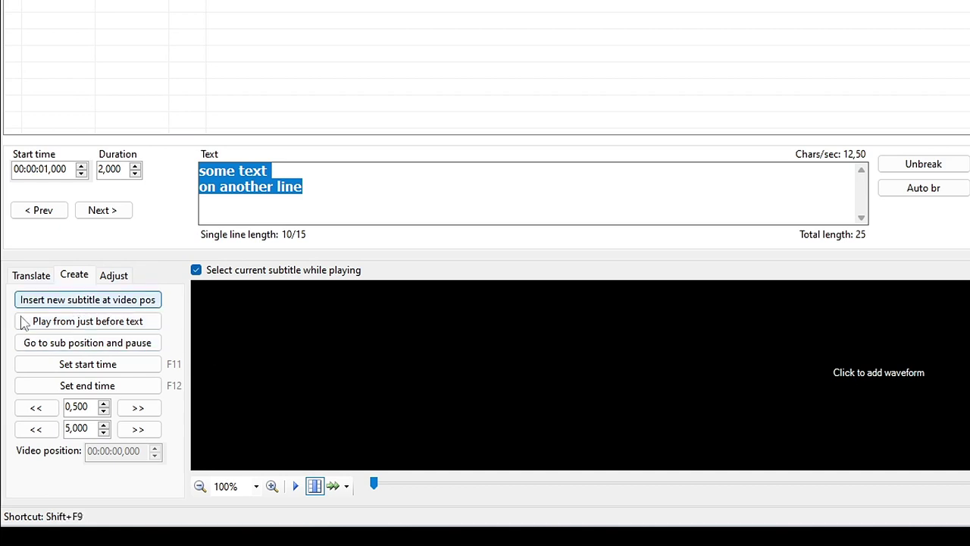
Start subtitle 1 at -00:00:00,100, shifting the second subtitle to 00:00:01,840, and resize the panels.
{"action": "left_click", "coordinate": [116, 276]}
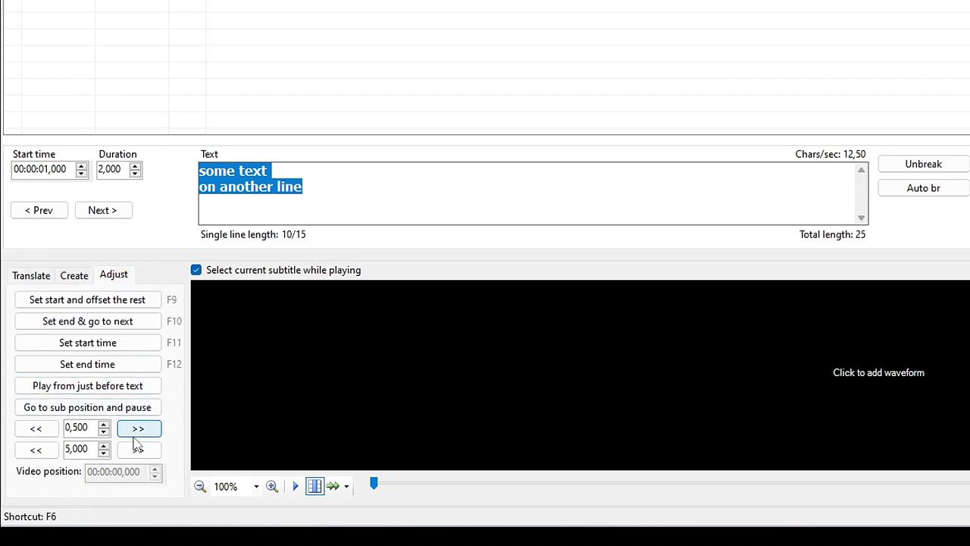
{"action": "left_click", "coordinate": [127, 307]}
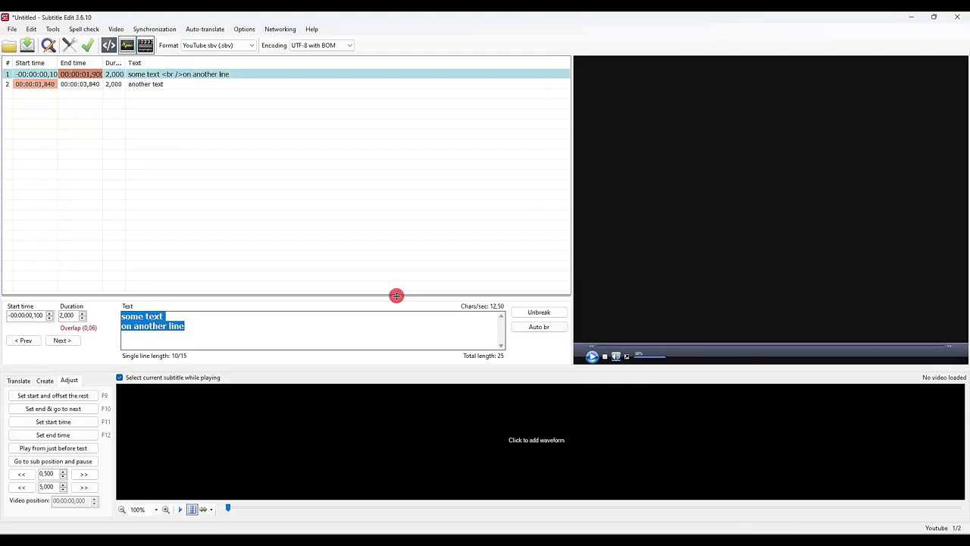
{"action": "left_click_drag", "start_coordinate": [394, 322], "coordinate": [388, 376]}
Browse the File, Edit, Tools, Video and other menus.
{"action": "left_click", "coordinate": [12, 29]}
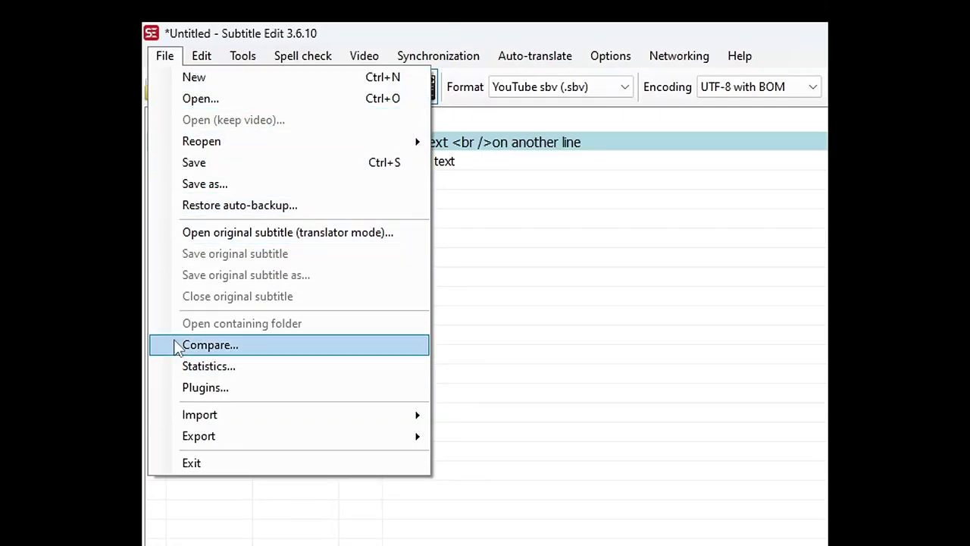
{"action": "mouse_move", "coordinate": [261, 438]}
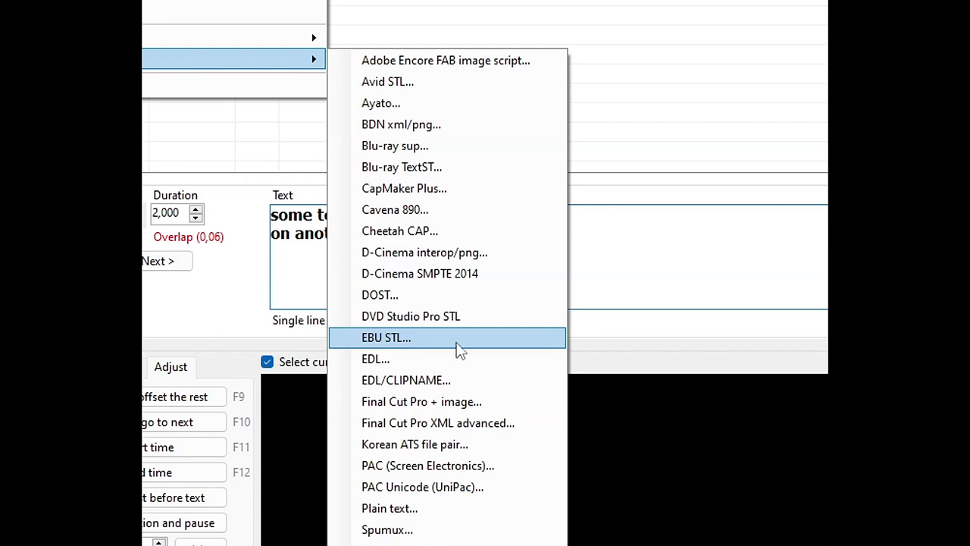
{"action": "mouse_move", "coordinate": [200, 58]}
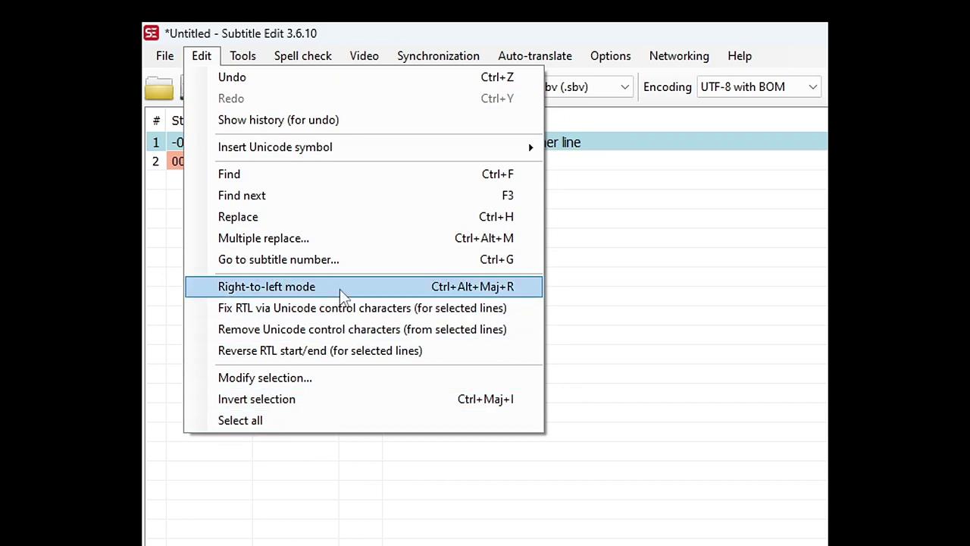
{"action": "mouse_move", "coordinate": [242, 55]}
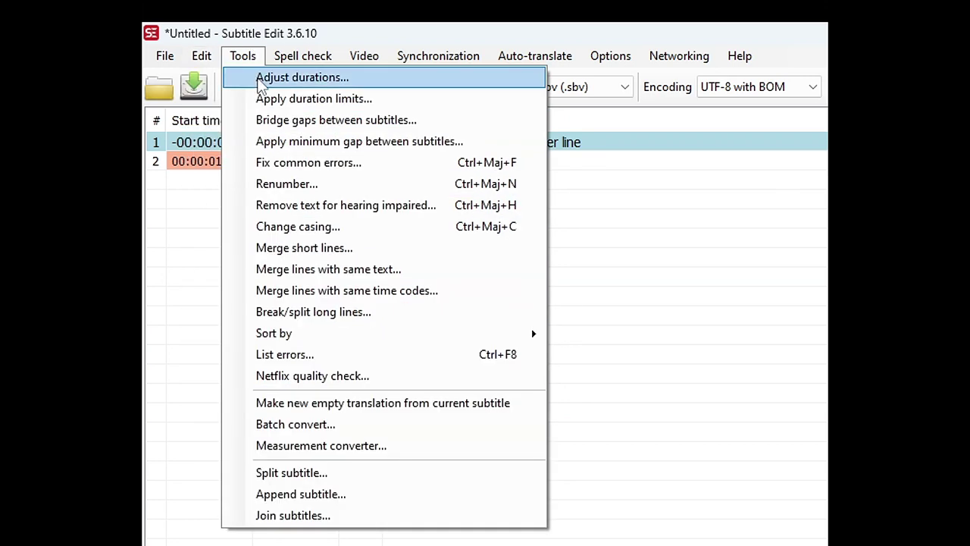
{"action": "mouse_move", "coordinate": [297, 60]}
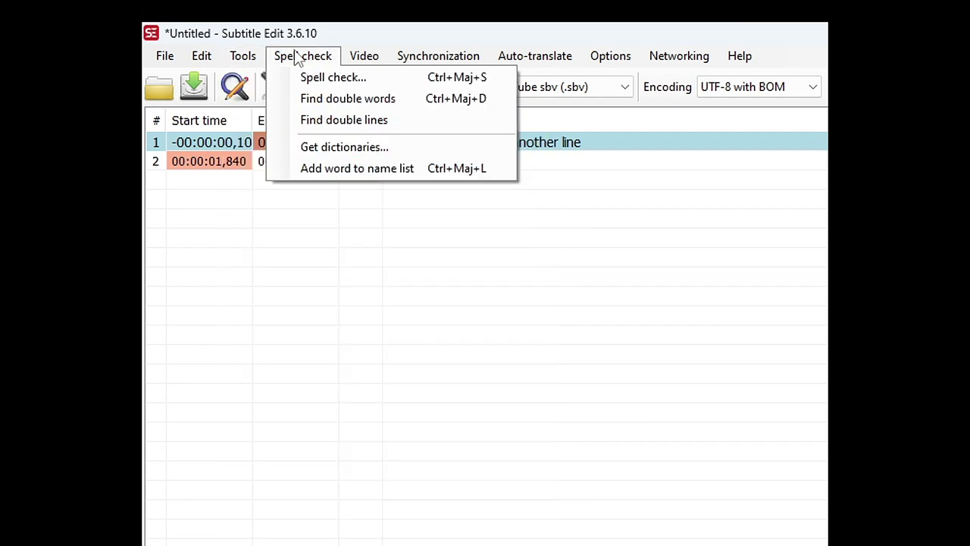
{"action": "mouse_move", "coordinate": [353, 61]}
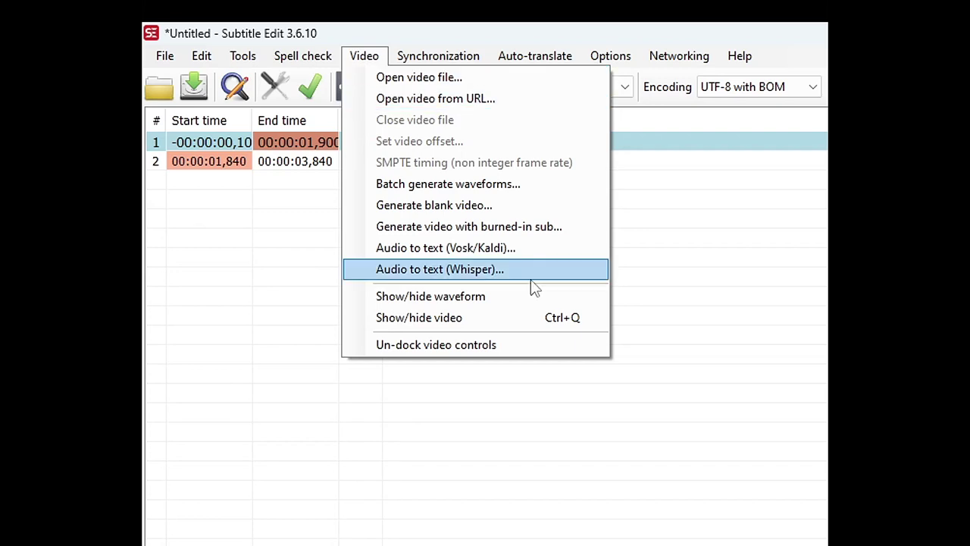
{"action": "mouse_move", "coordinate": [467, 65]}
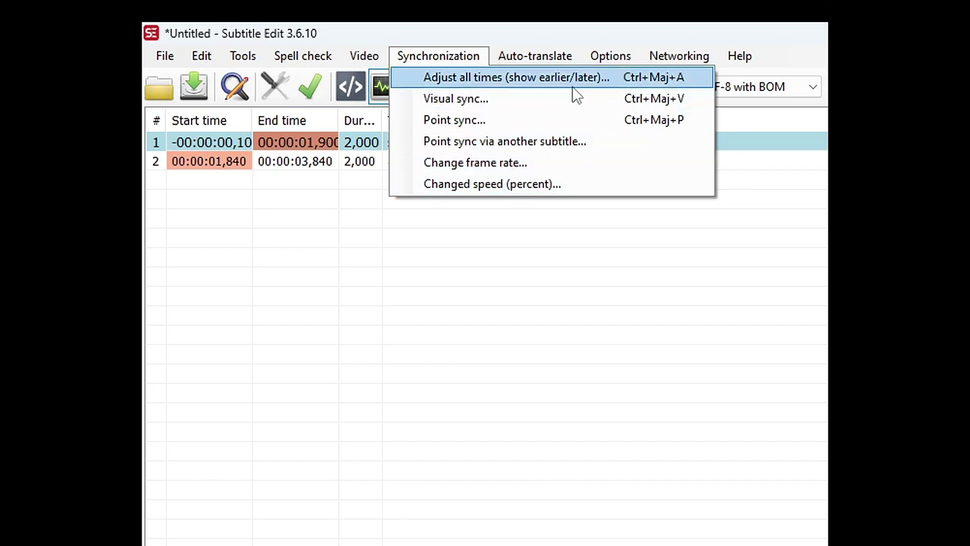
{"action": "mouse_move", "coordinate": [563, 50]}
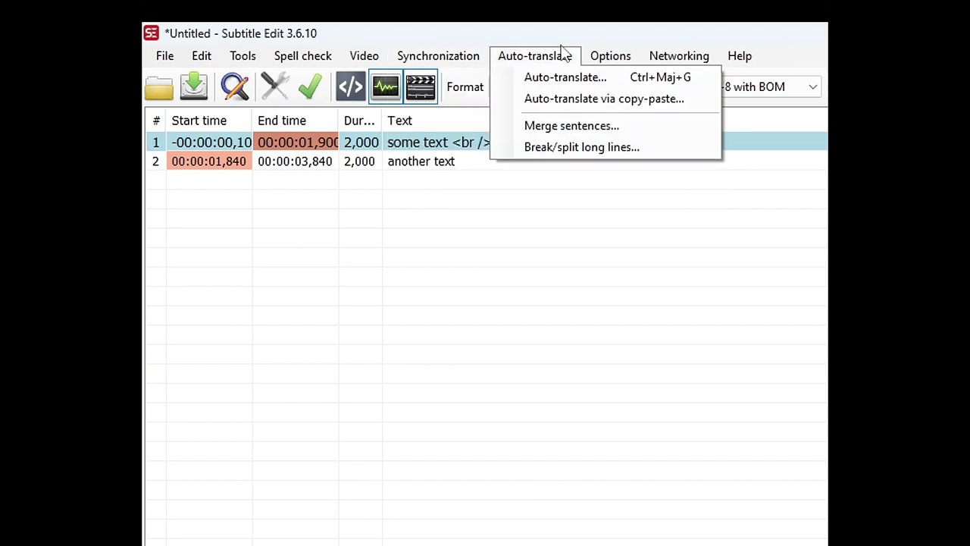
{"action": "mouse_move", "coordinate": [664, 62]}
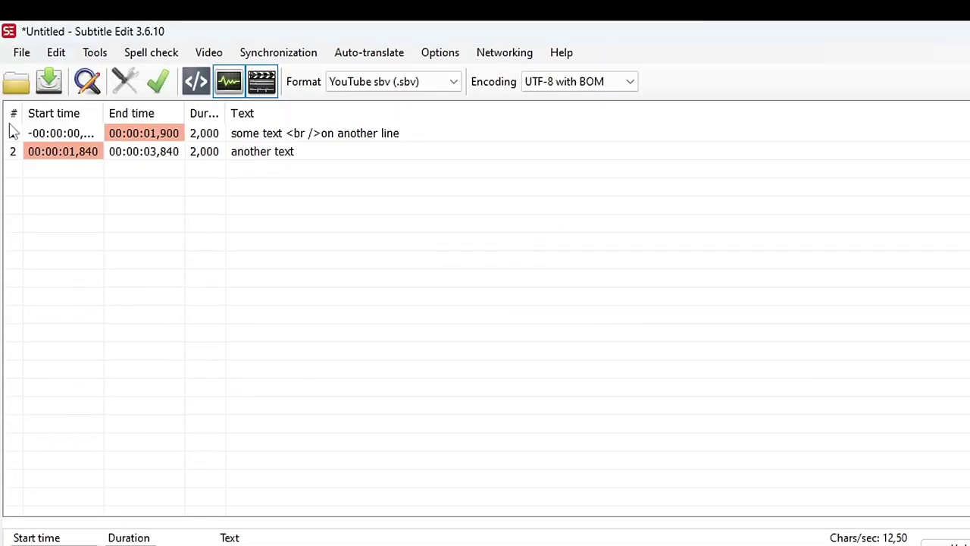
Bring up Save as and scroll through the long list of subtitle file types.
{"action": "left_click", "coordinate": [21, 53]}
{"action": "left_click", "coordinate": [59, 172]}
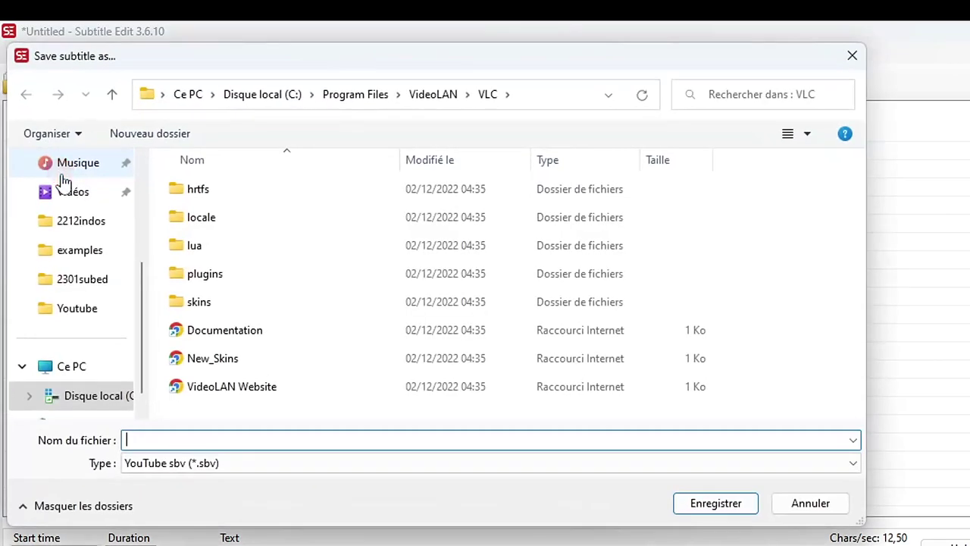
{"action": "left_click", "coordinate": [734, 144]}
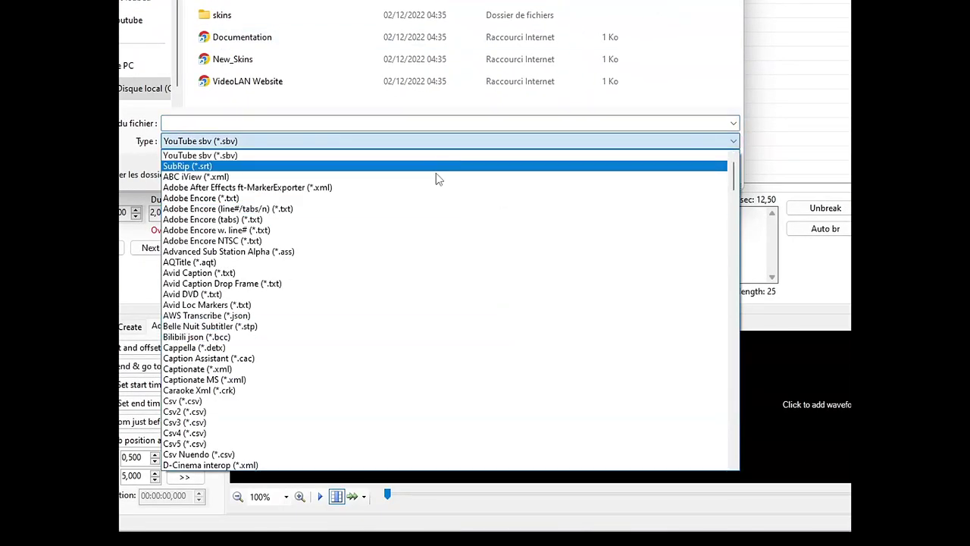
{"action": "scroll", "coordinate": [462, 352], "scroll_direction": "down", "scroll_amount": 3}
{"action": "scroll", "coordinate": [462, 355], "scroll_direction": "down", "scroll_amount": 8}
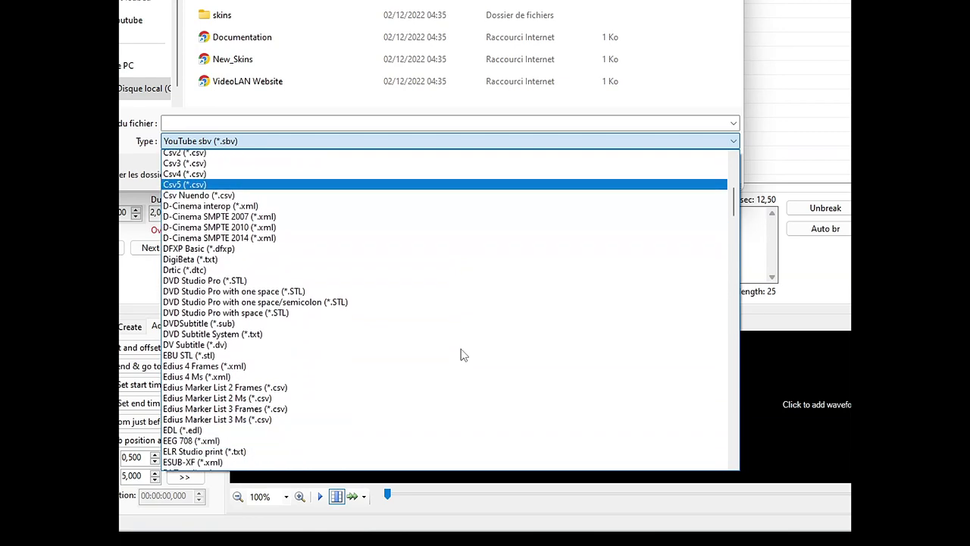
{"action": "scroll", "coordinate": [464, 355], "scroll_direction": "down", "scroll_amount": 12}
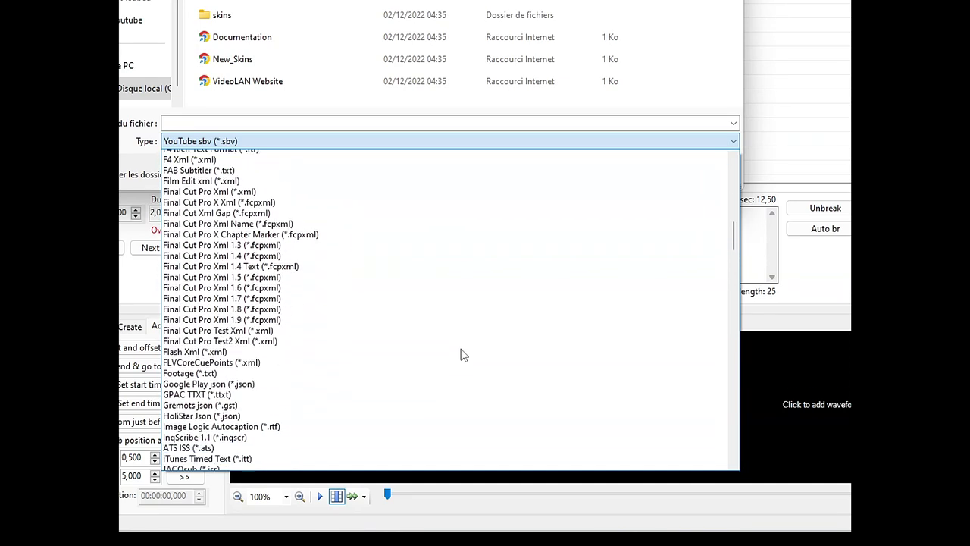
{"action": "scroll", "coordinate": [464, 355], "scroll_direction": "down", "scroll_amount": 5}
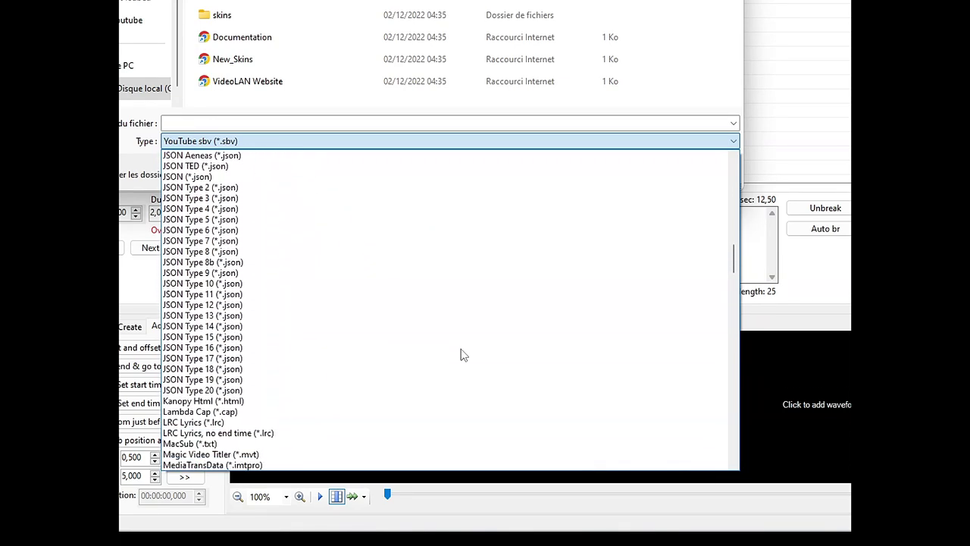
{"action": "scroll", "coordinate": [464, 354], "scroll_direction": "down", "scroll_amount": 14}
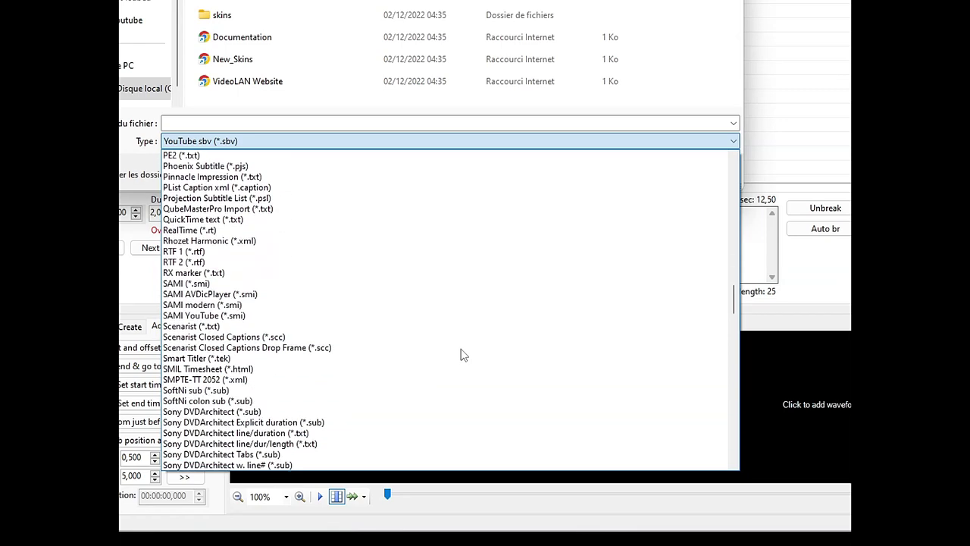
{"action": "scroll", "coordinate": [464, 355], "scroll_direction": "down", "scroll_amount": 15}
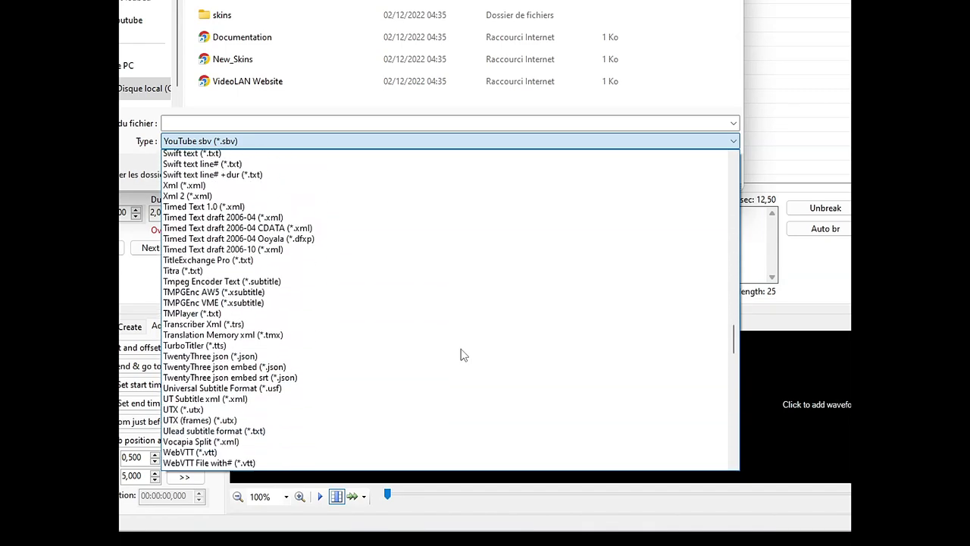
{"action": "scroll", "coordinate": [463, 355], "scroll_direction": "down", "scroll_amount": 3}
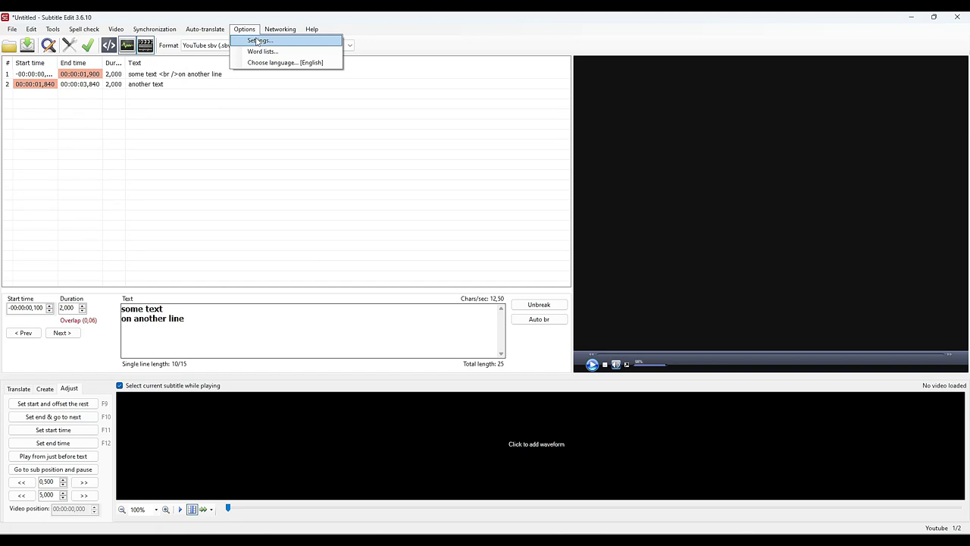
In Settings, set the Youtube profile's single line max length to 74.
{"action": "left_click", "coordinate": [258, 41]}
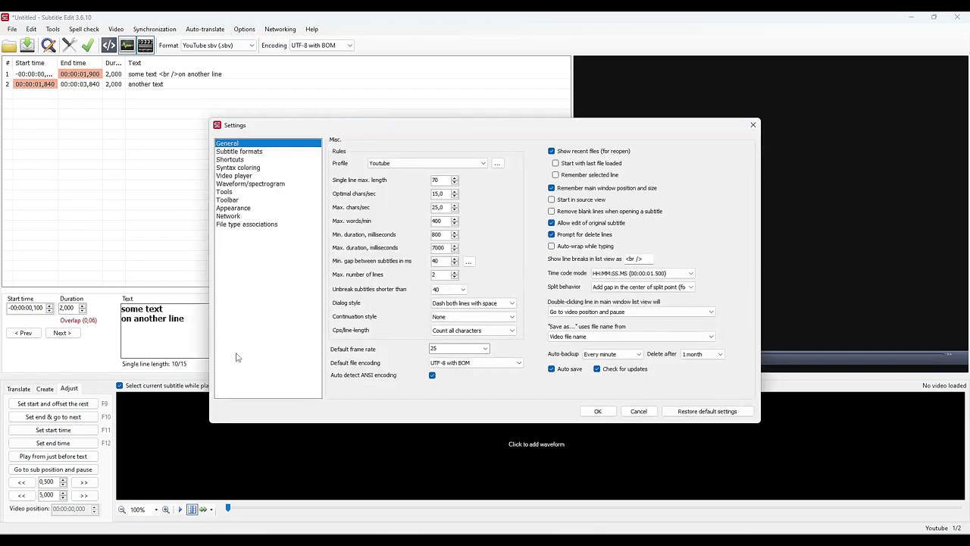
{"action": "left_click_drag", "start_coordinate": [389, 126], "coordinate": [350, 116]}
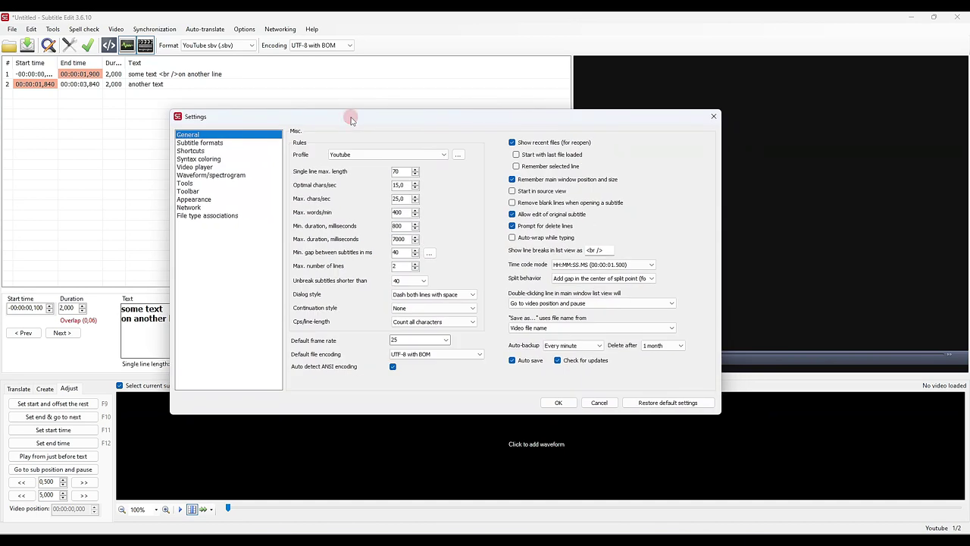
{"action": "left_click", "coordinate": [457, 155]}
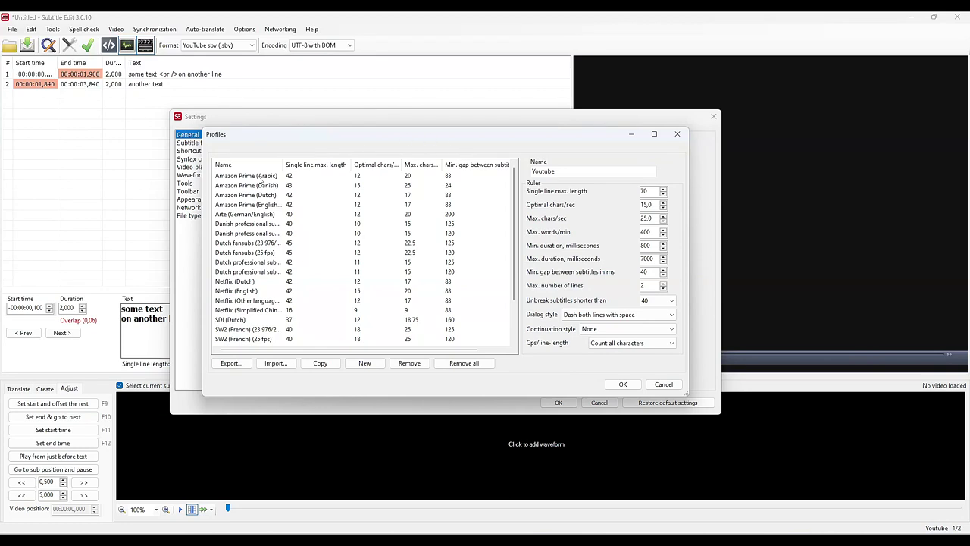
{"action": "left_click", "coordinate": [567, 170]}
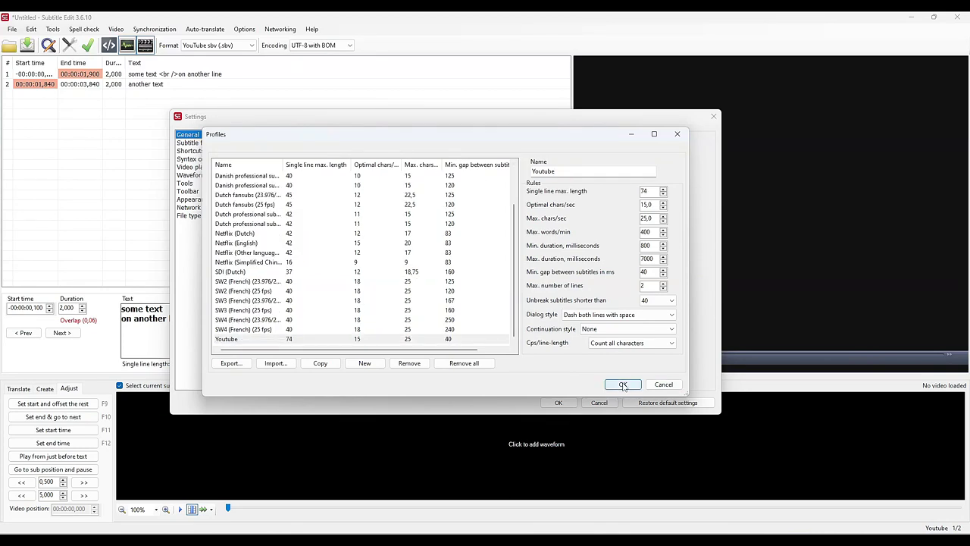
{"action": "left_click", "coordinate": [623, 385]}
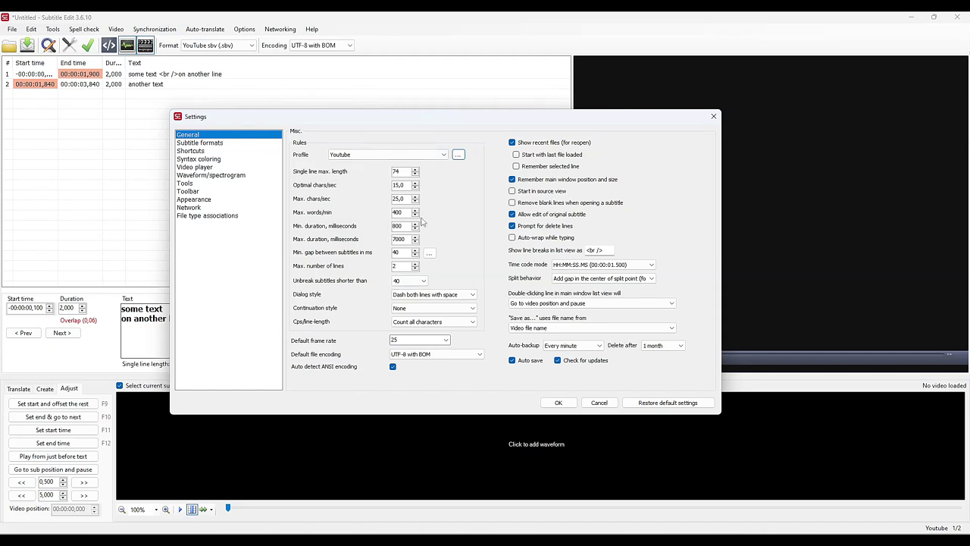
Set the default frame rate to 30 and review the line-deletion and double-click options.
{"action": "key", "text": "Down"}
{"action": "key", "text": "Down"}
{"action": "left_click", "coordinate": [512, 226]}
{"action": "left_click", "coordinate": [513, 229]}
{"action": "left_click", "coordinate": [672, 303]}
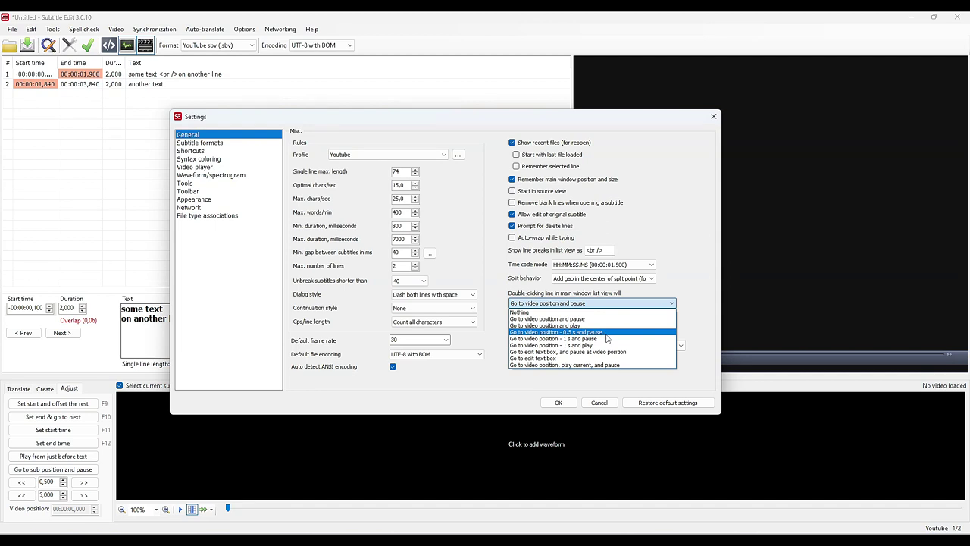
{"action": "left_click", "coordinate": [189, 142]}
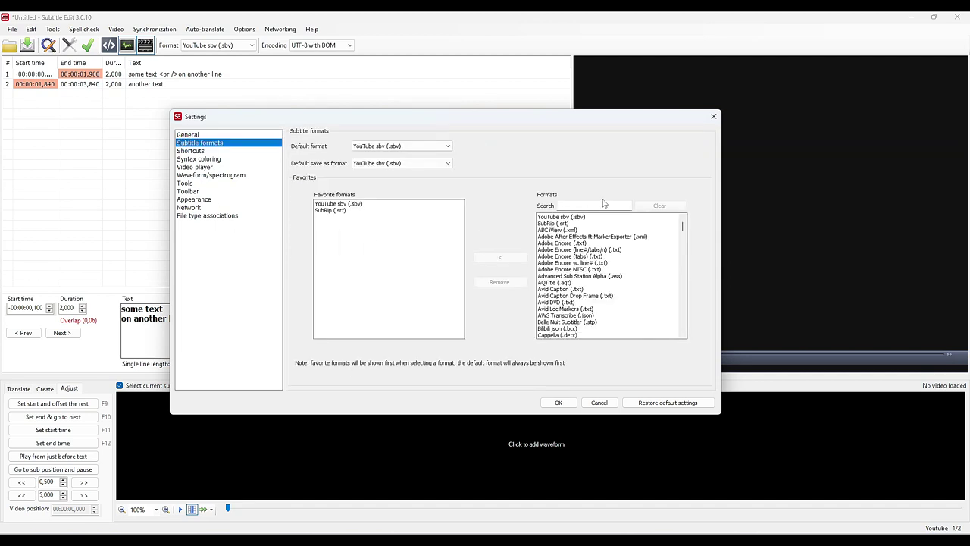
Keep YouTube sbv as both the default and default save-as format.
{"action": "left_click", "coordinate": [448, 145]}
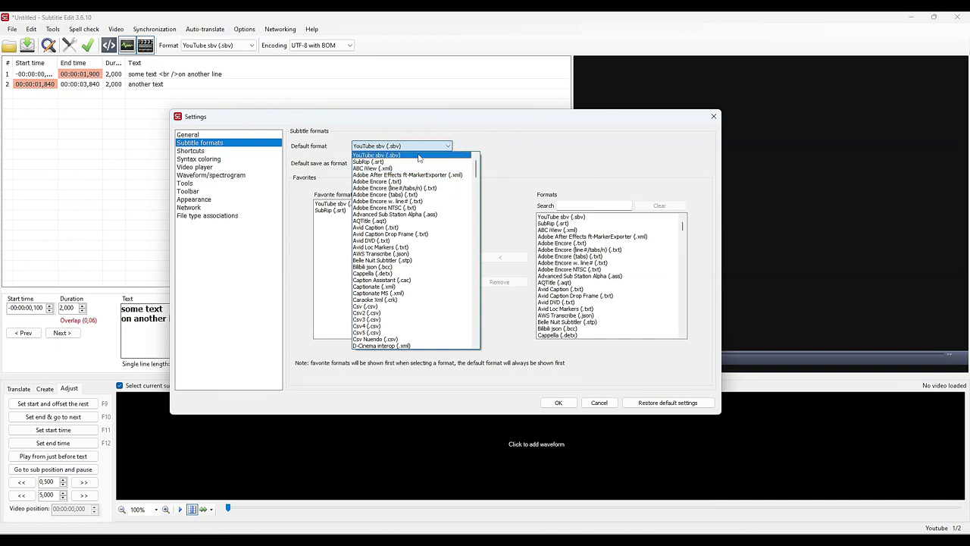
{"action": "left_click", "coordinate": [376, 155]}
{"action": "left_click", "coordinate": [394, 163]}
{"action": "left_click", "coordinate": [375, 171]}
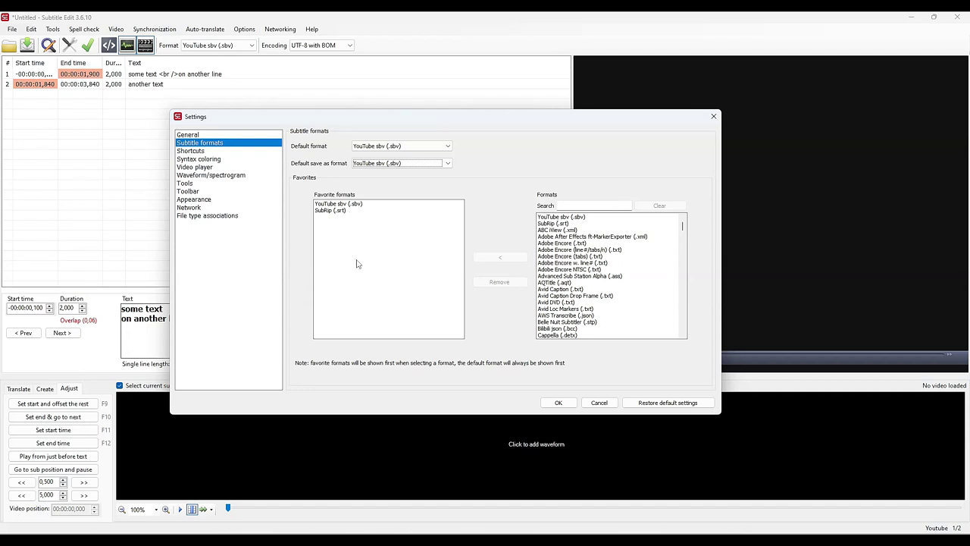
Add DVDSubtitle (.sub) to the favourite formats and apply the settings.
{"action": "scroll", "coordinate": [626, 292], "scroll_direction": "down", "scroll_amount": 15}
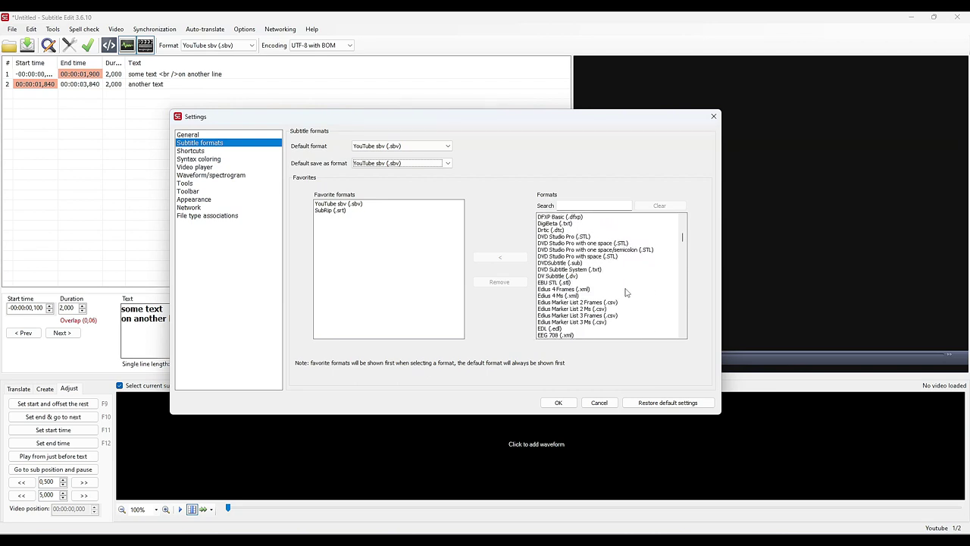
{"action": "left_click", "coordinate": [571, 264]}
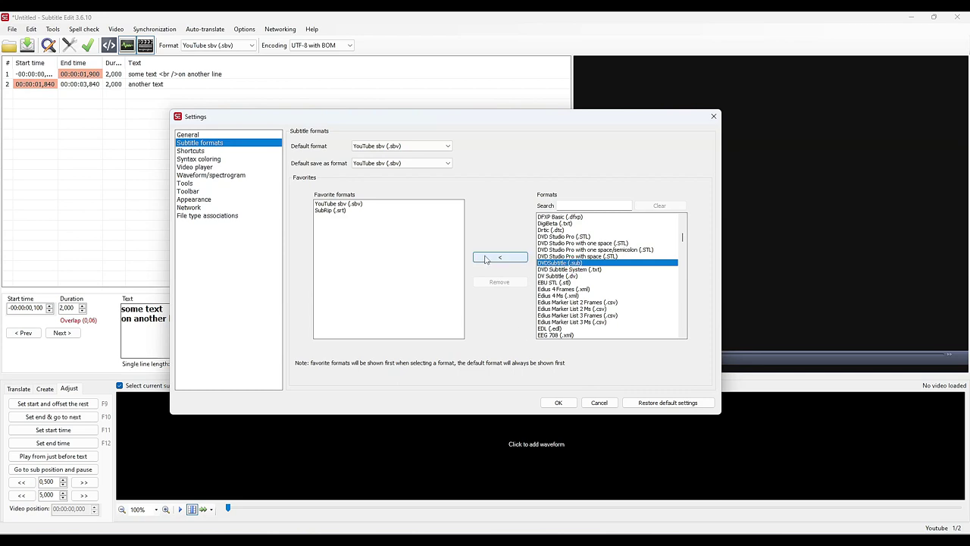
{"action": "left_click", "coordinate": [485, 257]}
{"action": "left_click", "coordinate": [558, 403]}
{"action": "left_click", "coordinate": [12, 28]}
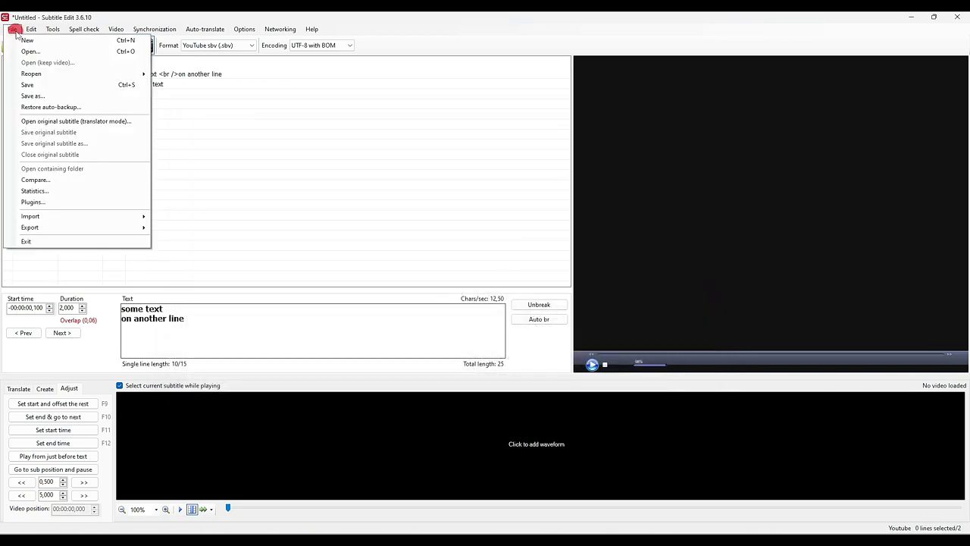
{"action": "left_click", "coordinate": [34, 95]}
{"action": "left_click", "coordinate": [469, 257]}
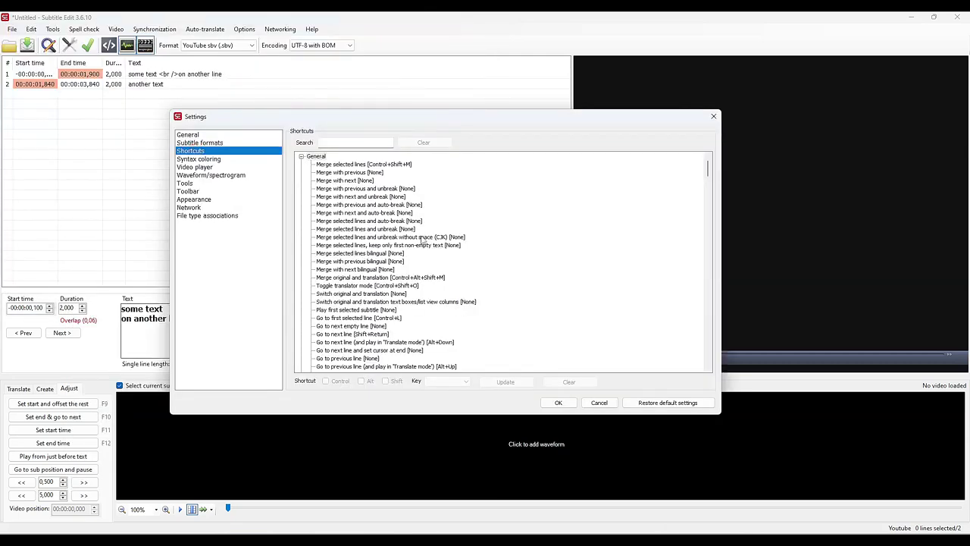
{"action": "scroll", "coordinate": [424, 275], "scroll_direction": "down", "scroll_amount": 20}
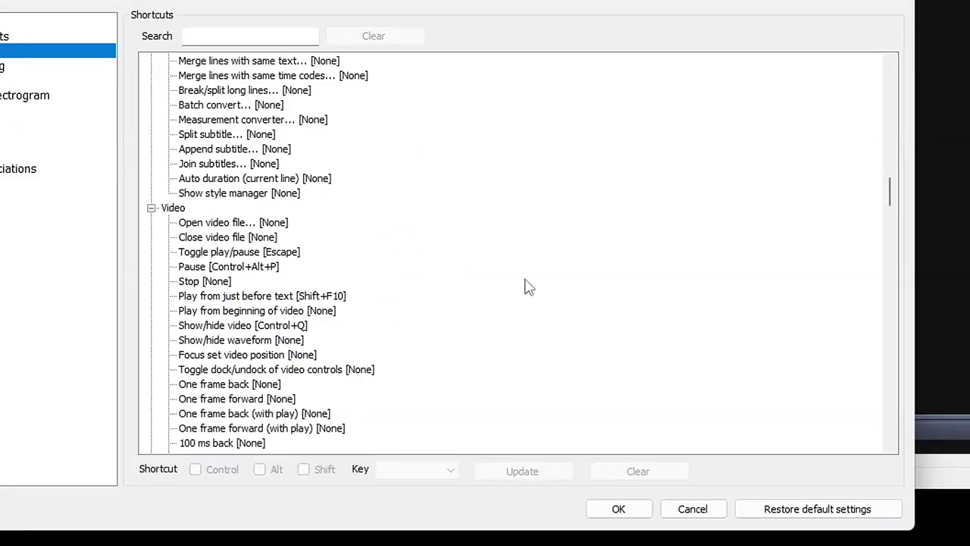
{"action": "left_click", "coordinate": [224, 256]}
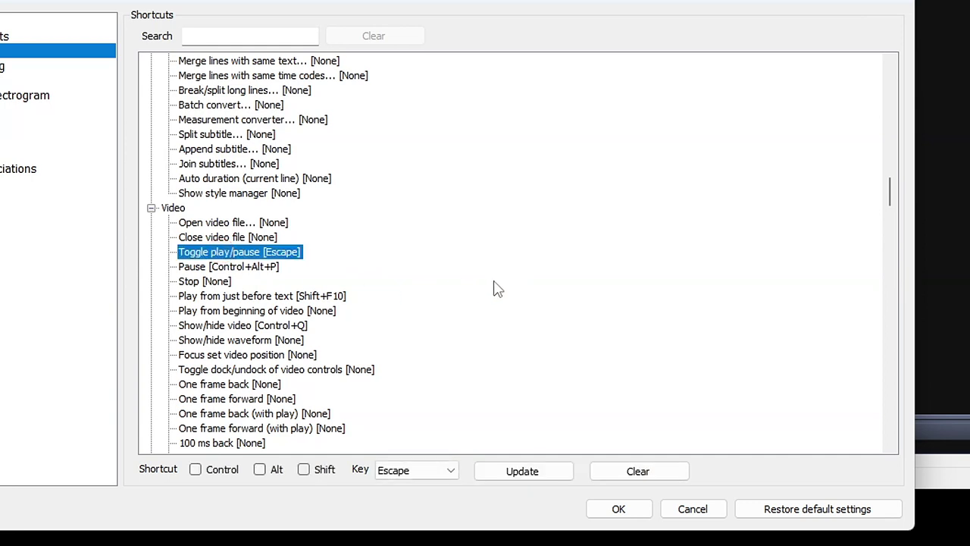
{"action": "left_click", "coordinate": [454, 470]}
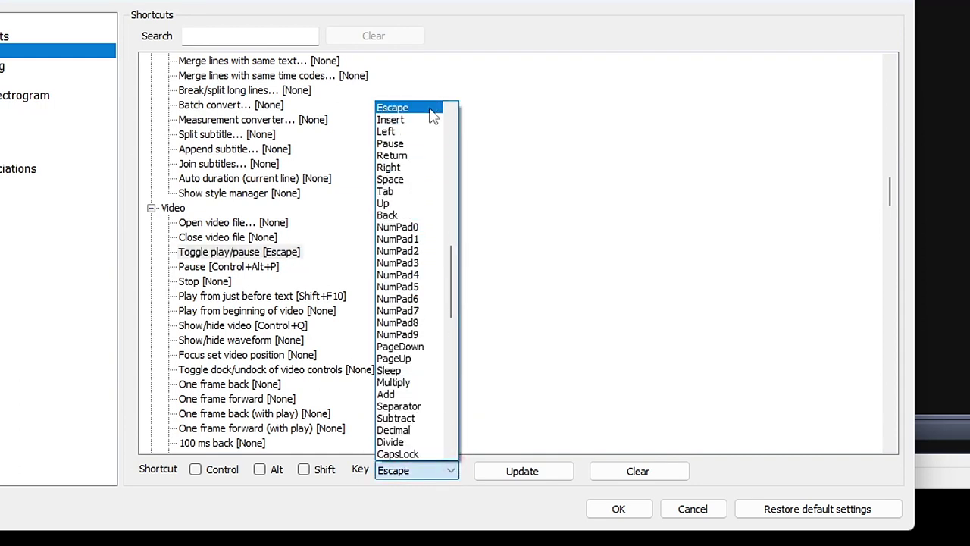
{"action": "left_click", "coordinate": [431, 110]}
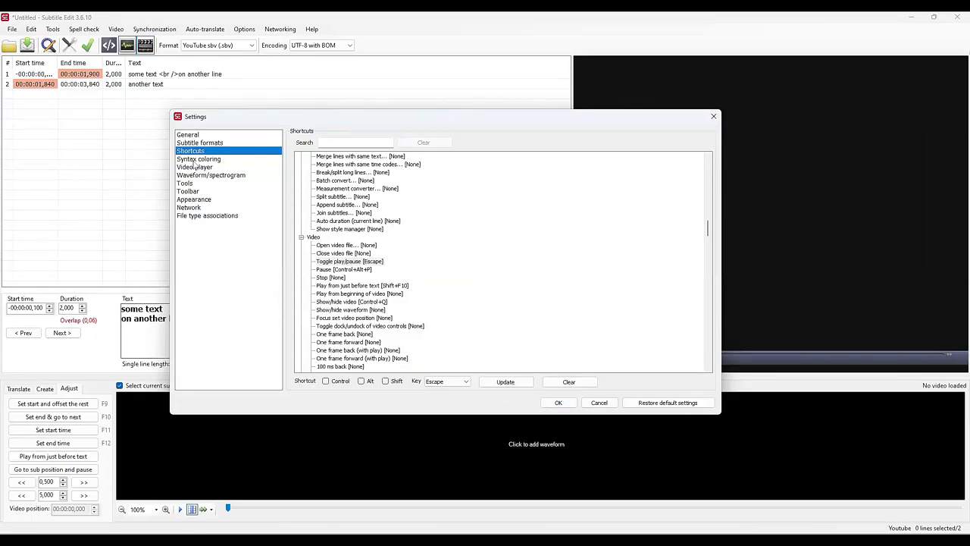
Confirm VLC media player as the video engine, then go to the Waveform/spectrogram settings.
{"action": "left_click", "coordinate": [195, 160]}
{"action": "left_click", "coordinate": [195, 168]}
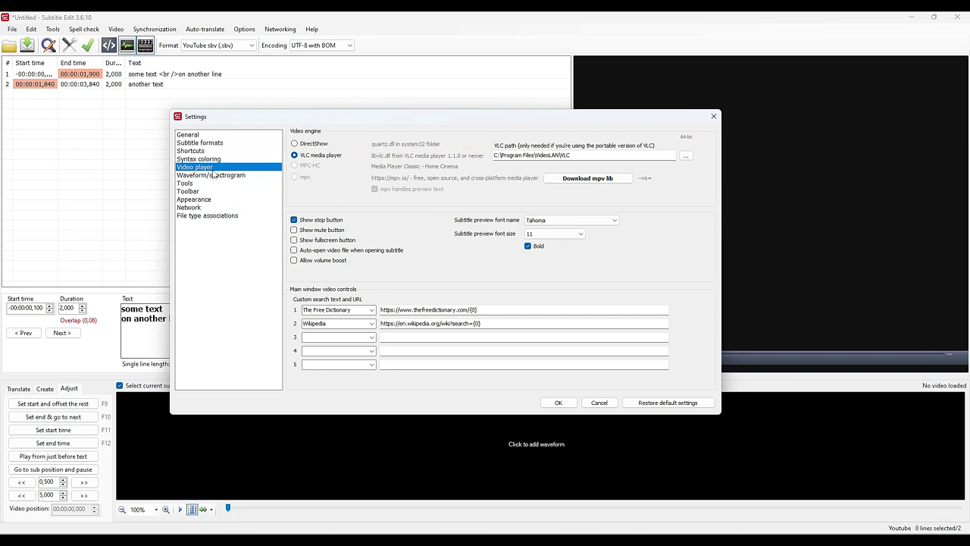
{"action": "left_click", "coordinate": [294, 155]}
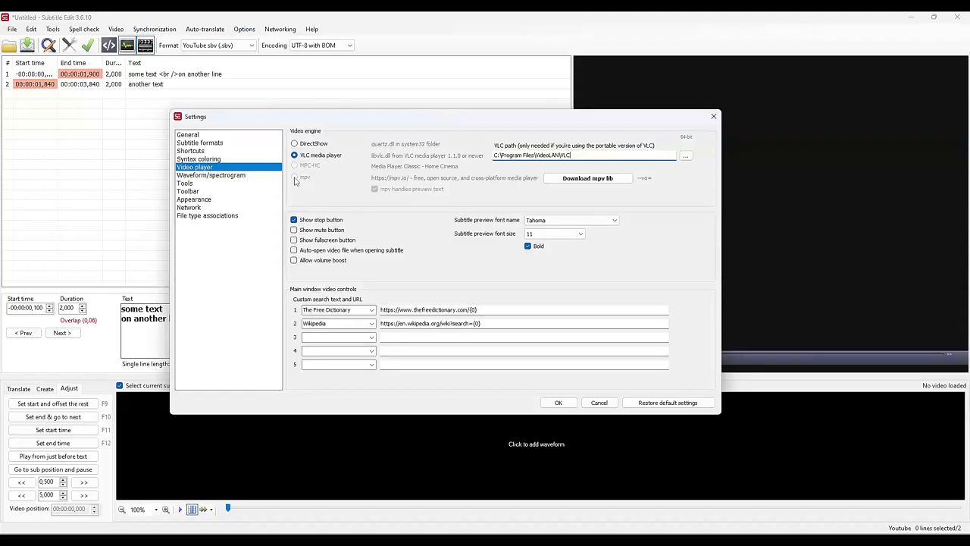
{"action": "left_click", "coordinate": [295, 177]}
{"action": "left_click", "coordinate": [400, 180]}
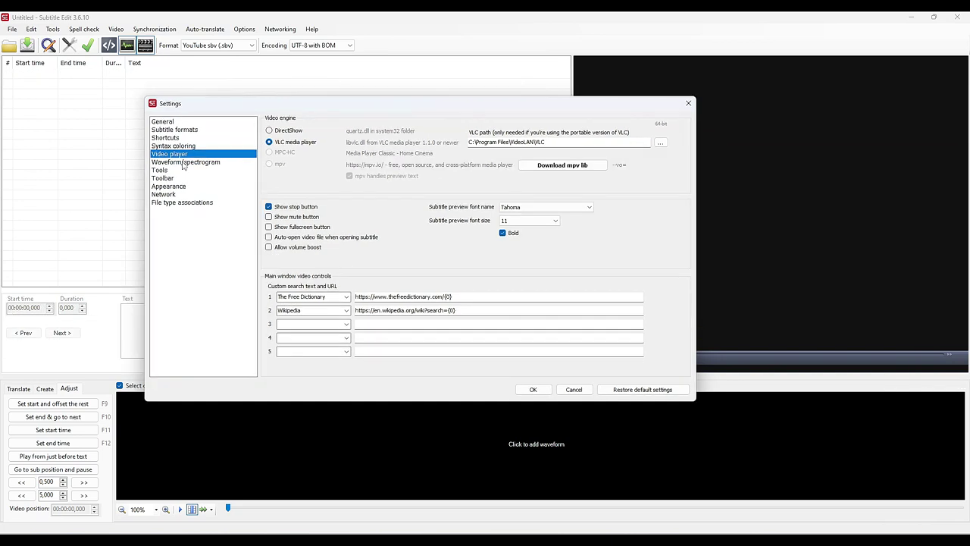
{"action": "left_click", "coordinate": [181, 162]}
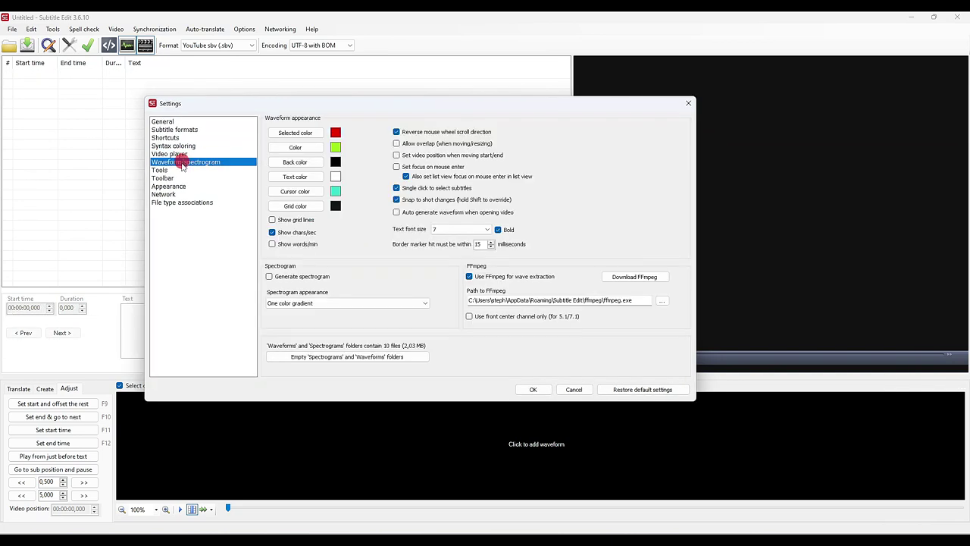
Keep waveform grid lines off, look through the Tools through File type associations pages, and close Settings with OK.
{"action": "left_click", "coordinate": [272, 220]}
{"action": "left_click", "coordinate": [272, 220]}
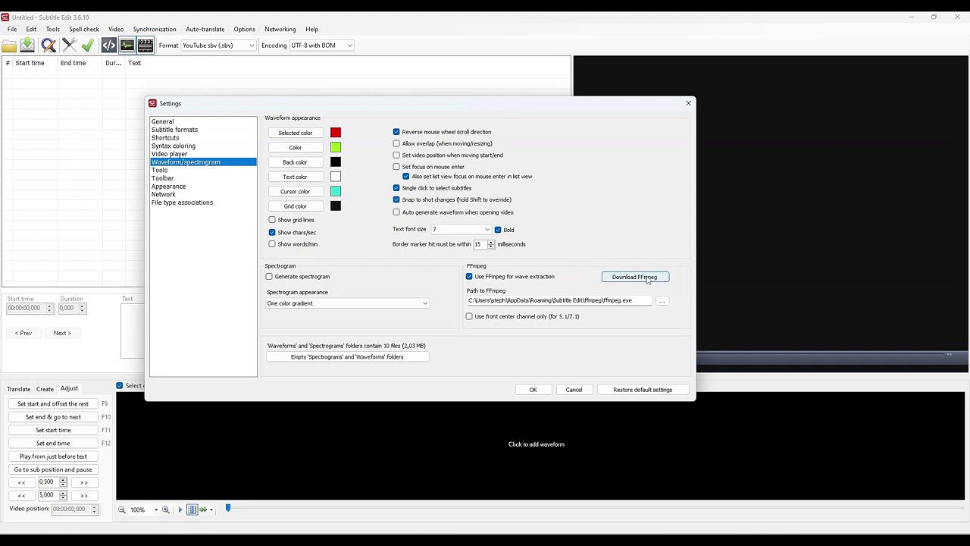
{"action": "left_click", "coordinate": [159, 171]}
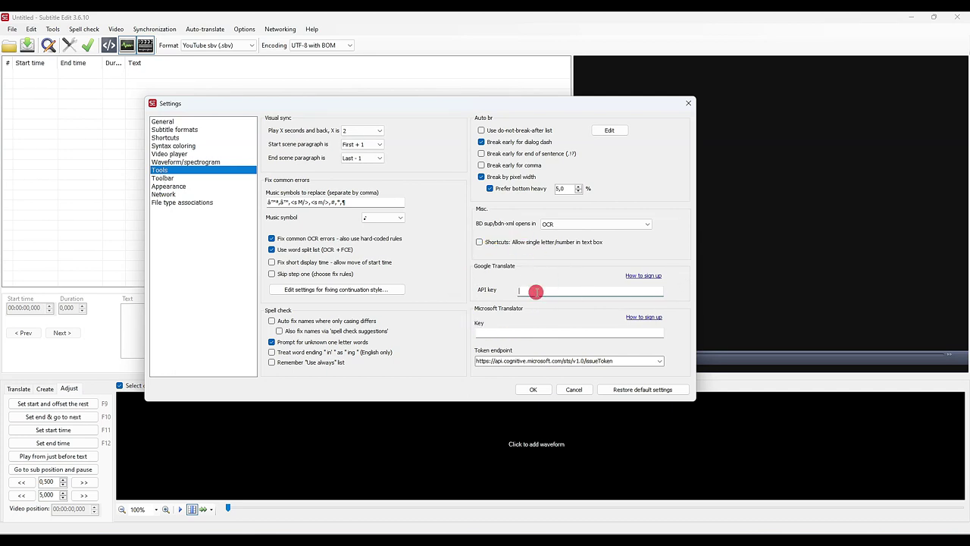
{"action": "left_click", "coordinate": [163, 178]}
{"action": "left_click", "coordinate": [159, 185]}
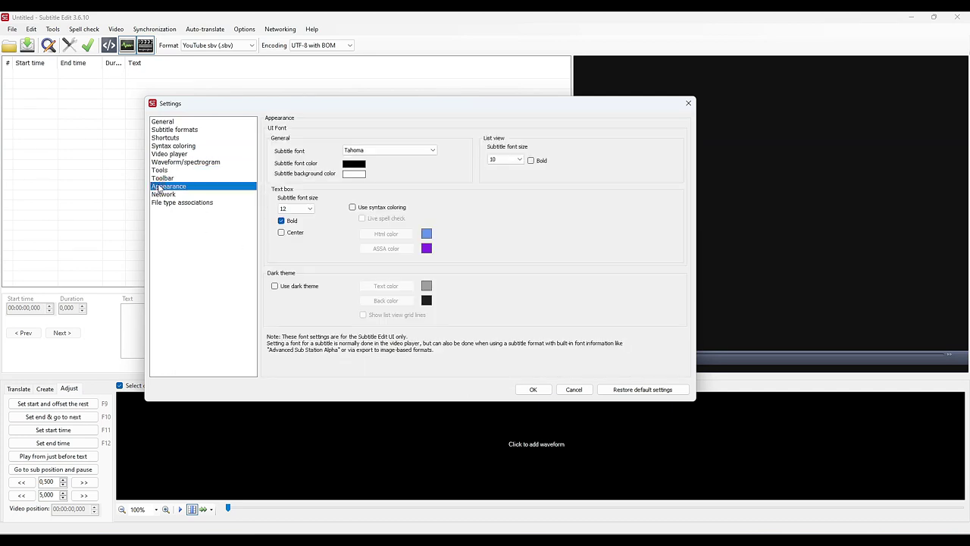
{"action": "left_click", "coordinate": [163, 194]}
{"action": "left_click", "coordinate": [199, 202]}
{"action": "left_click", "coordinate": [155, 122]}
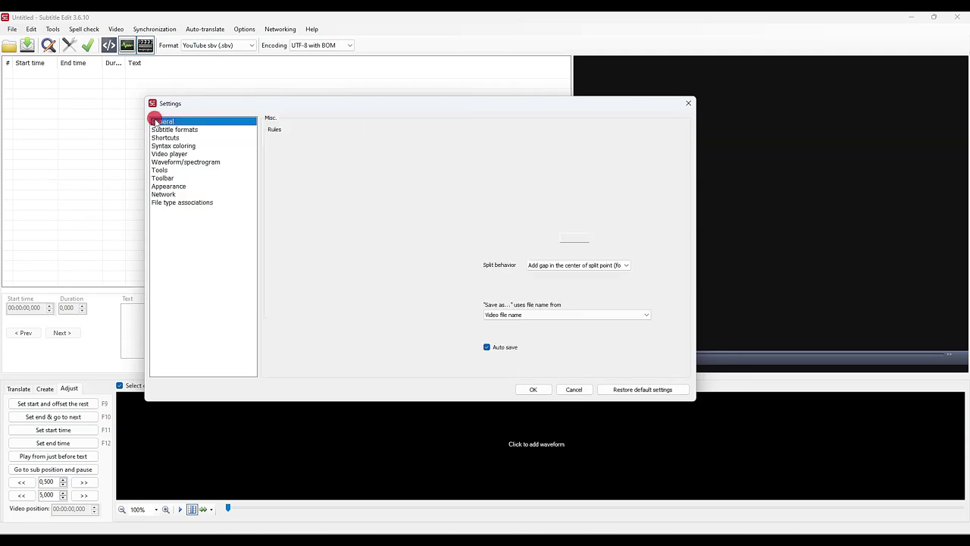
{"action": "left_click", "coordinate": [533, 390]}
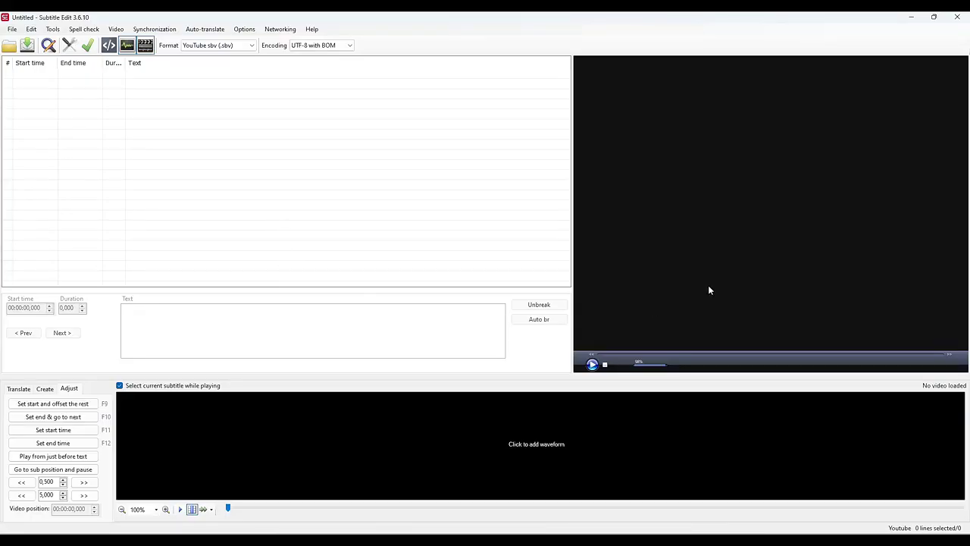
Open multilang.mp4 from the 2301subed folder as the video.
{"action": "left_click", "coordinate": [753, 245]}
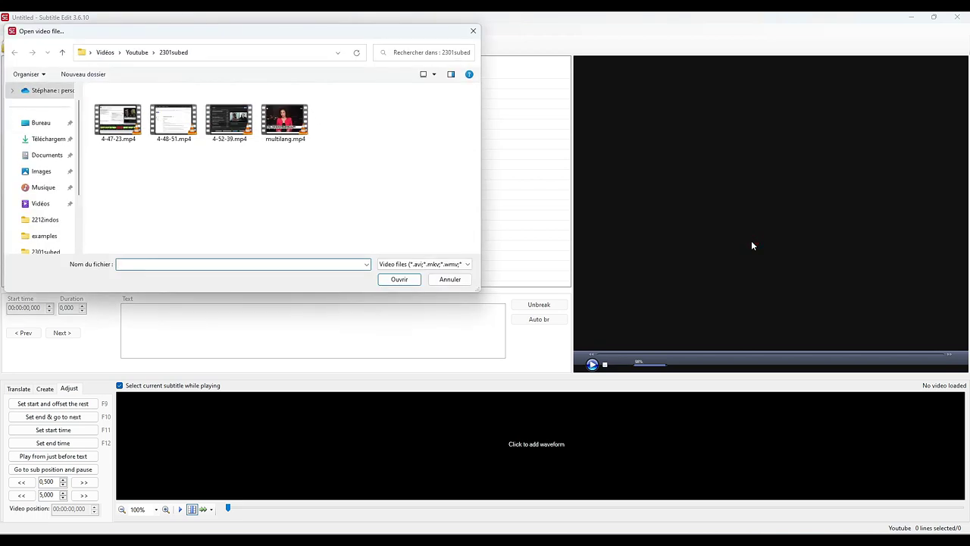
{"action": "left_click", "coordinate": [284, 117]}
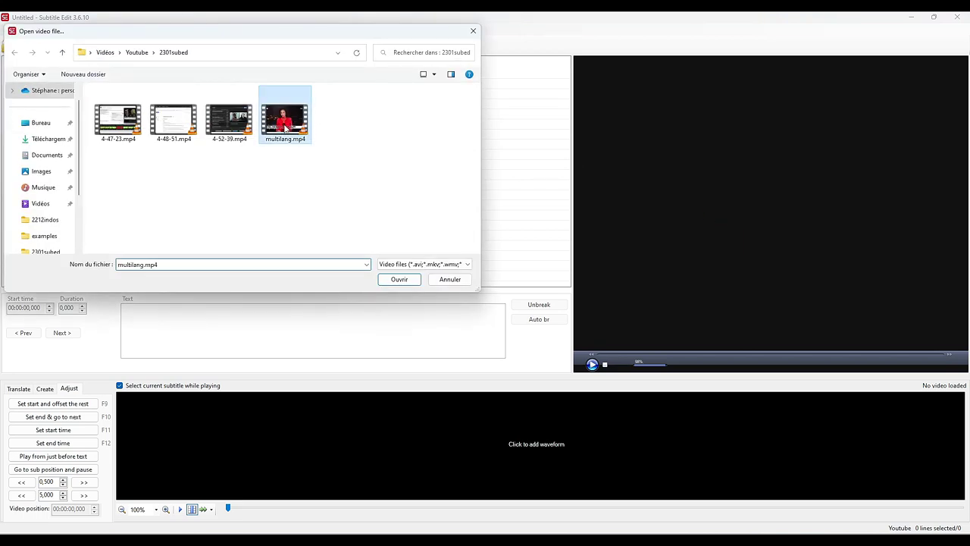
{"action": "left_click", "coordinate": [399, 279]}
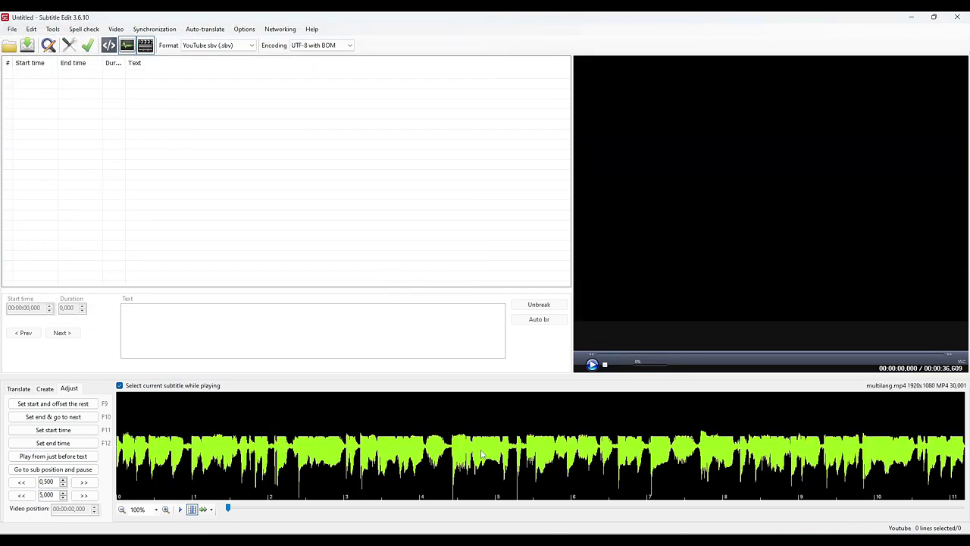
Enlarge the subtitle list and video preview by moving the panel splitter.
{"action": "left_click", "coordinate": [482, 419]}
{"action": "left_click_drag", "start_coordinate": [261, 289], "coordinate": [262, 215]}
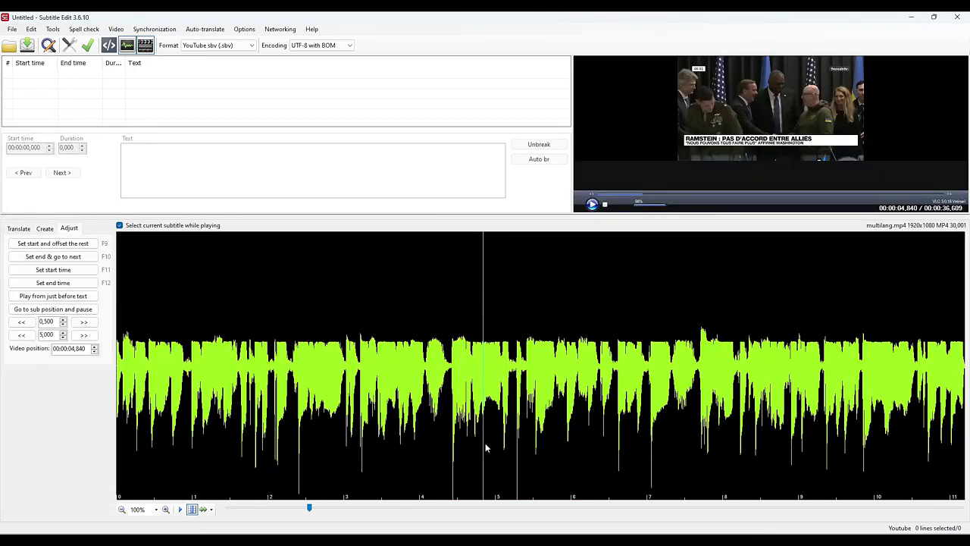
{"action": "left_click_drag", "start_coordinate": [318, 218], "coordinate": [210, 361]}
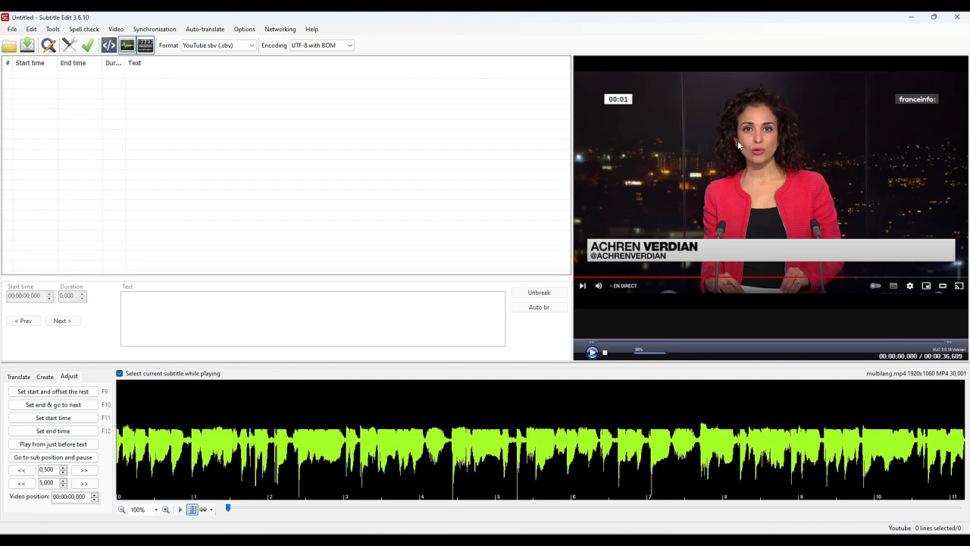
Zoom the waveform out to 70%, then briefly play and pause the video.
{"action": "left_click", "coordinate": [121, 509]}
{"action": "left_click", "coordinate": [121, 509]}
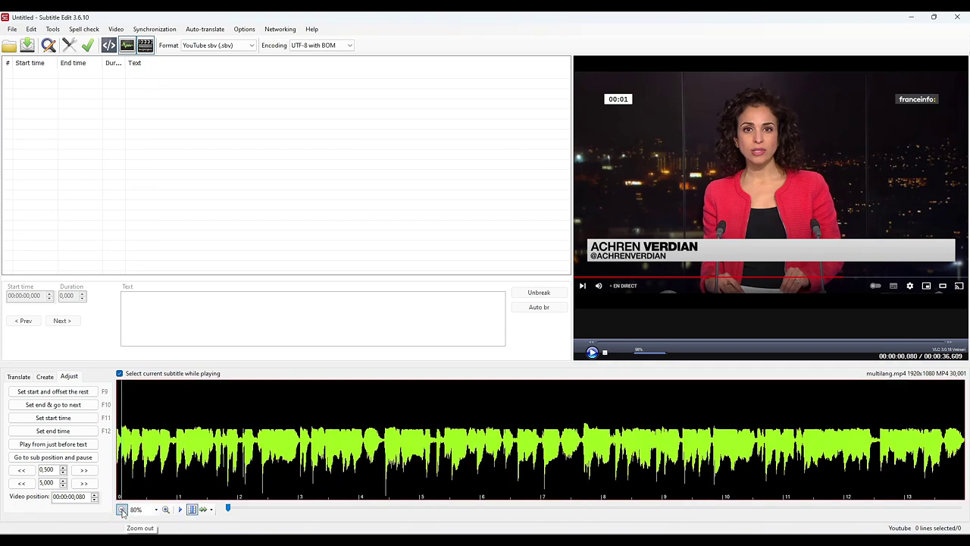
{"action": "left_click", "coordinate": [121, 509]}
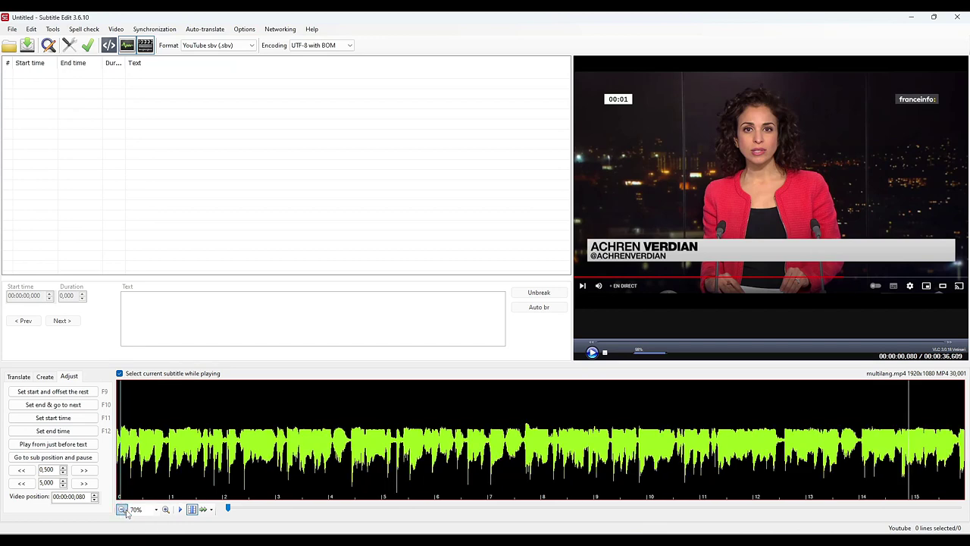
{"action": "left_click", "coordinate": [180, 509]}
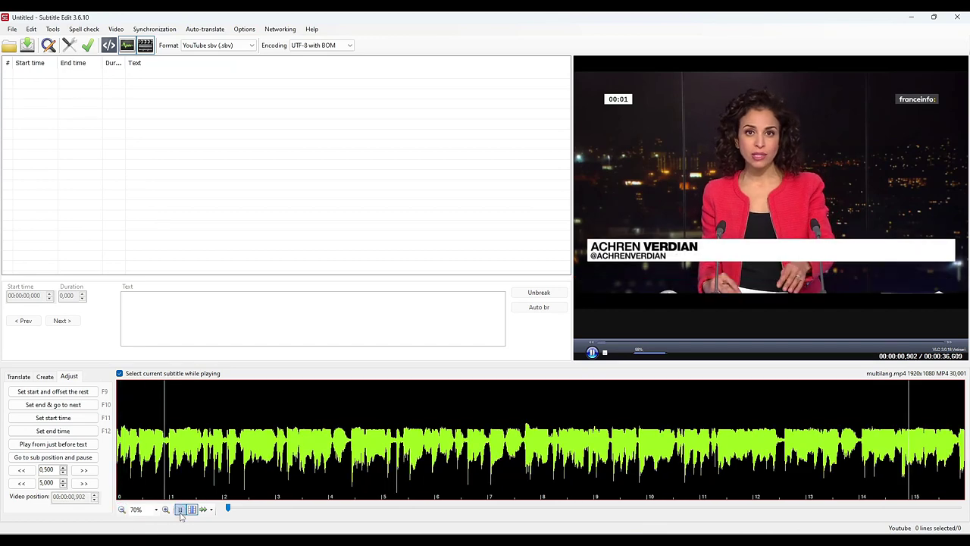
{"action": "left_click", "coordinate": [180, 510]}
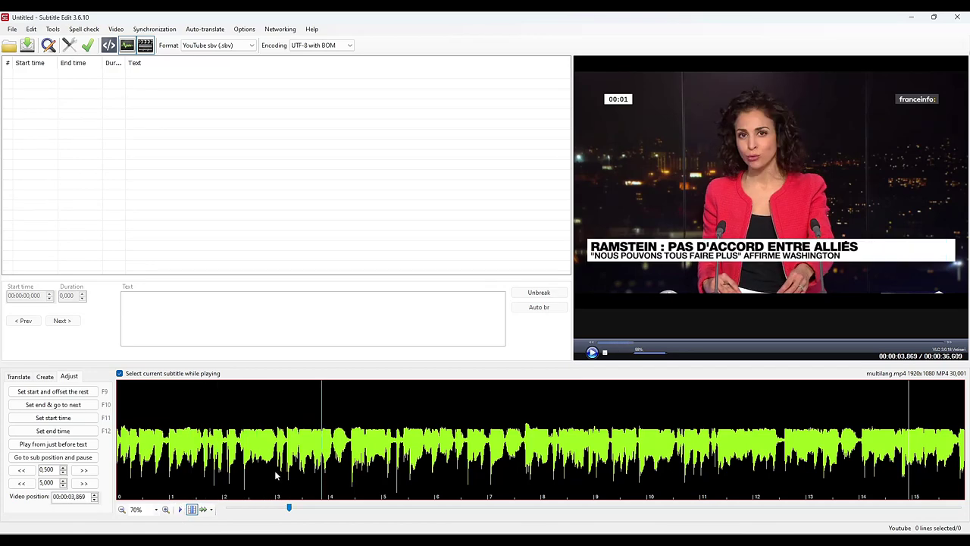
Mark the first three seconds and add subtitle 'Les occidentaux n'ont pas réussi pour le moment en tout cas'.
{"action": "left_click_drag", "start_coordinate": [275, 470], "coordinate": [112, 480]}
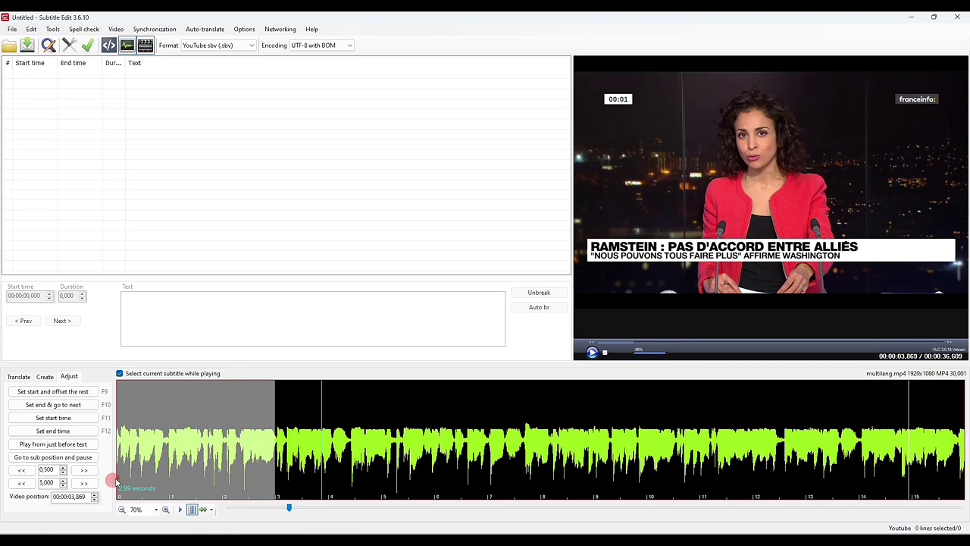
{"action": "right_click", "coordinate": [184, 448]}
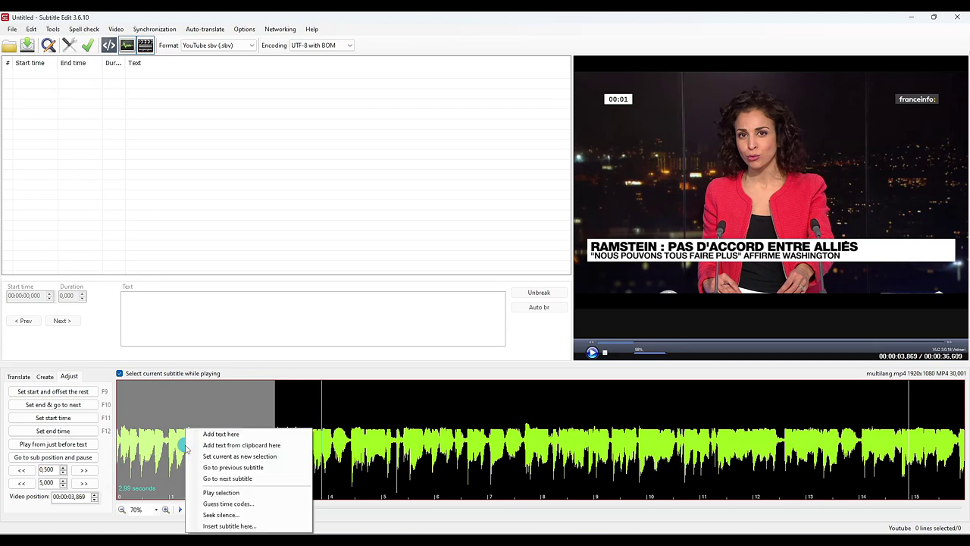
{"action": "left_click", "coordinate": [210, 492]}
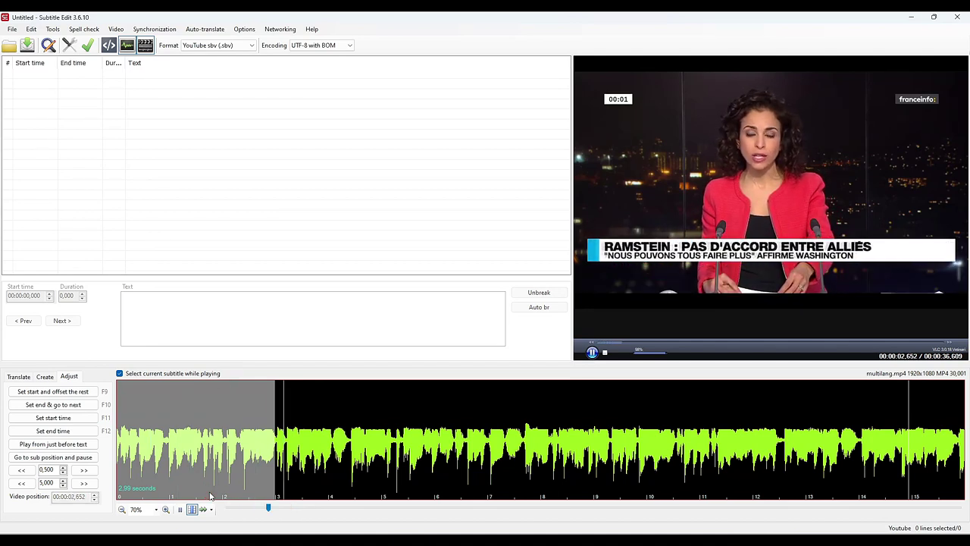
{"action": "right_click", "coordinate": [189, 452]}
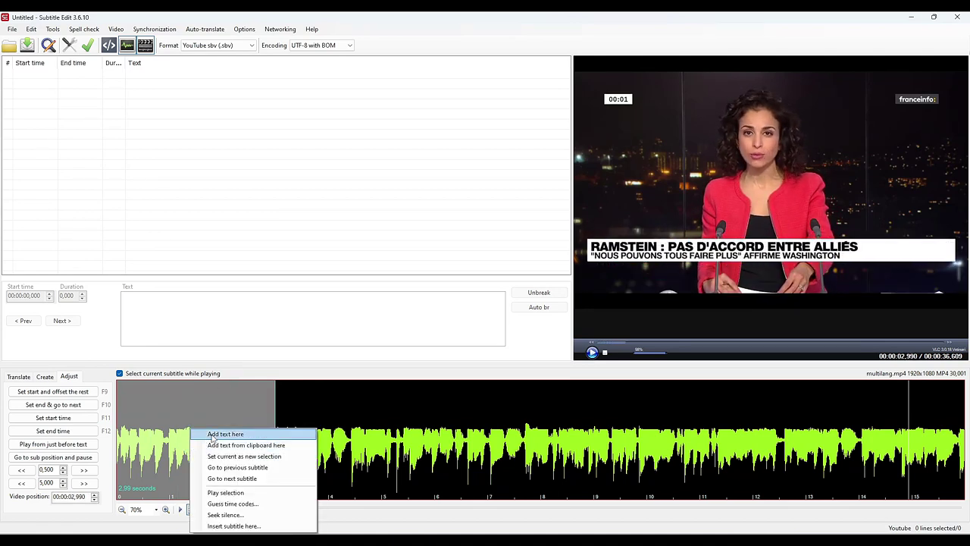
{"action": "left_click", "coordinate": [212, 434]}
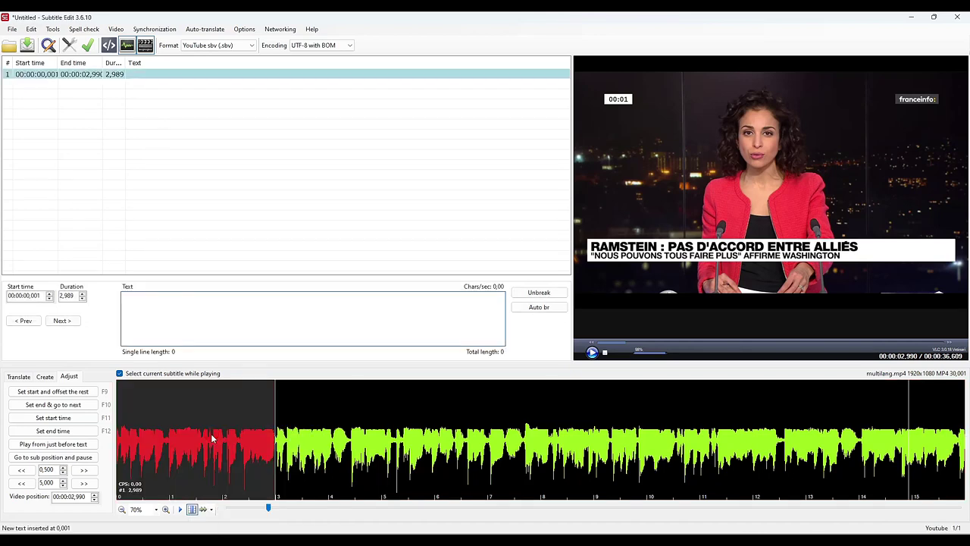
{"action": "type", "text": "Les occ"}
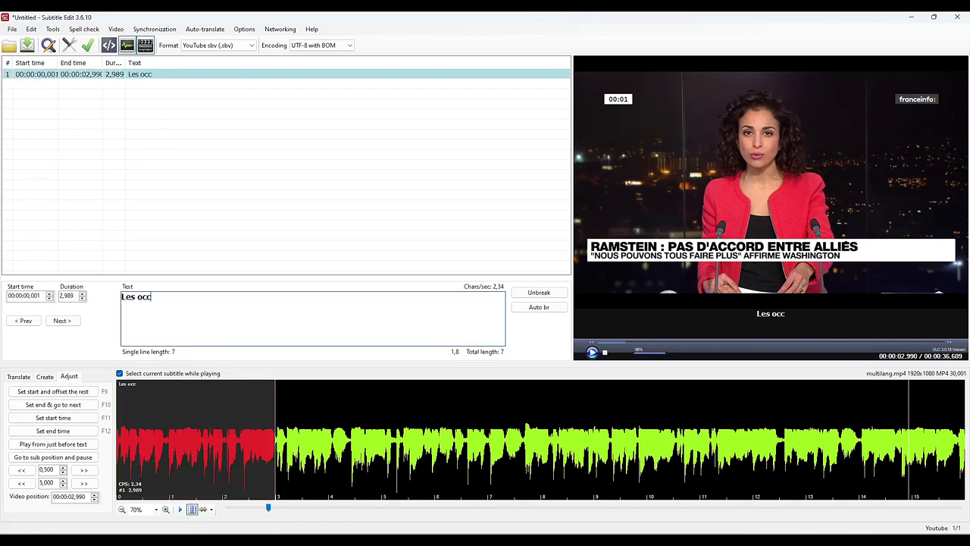
{"action": "type", "text": "identaux n'ont pas réussi pour le moment en tout cas"}
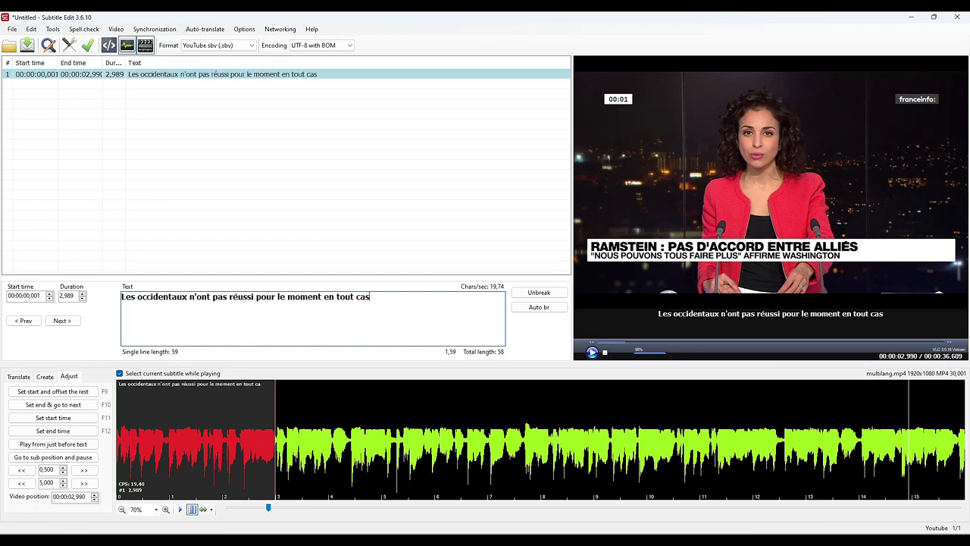
Mark the next stretch of audio and play it back.
{"action": "left_click_drag", "start_coordinate": [350, 485], "coordinate": [275, 493]}
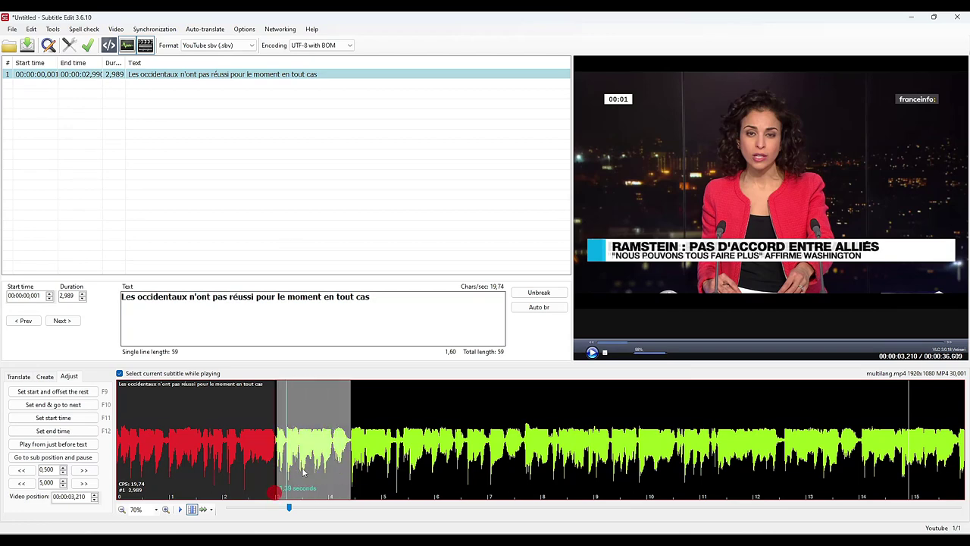
{"action": "right_click", "coordinate": [304, 470]}
{"action": "left_click", "coordinate": [324, 494]}
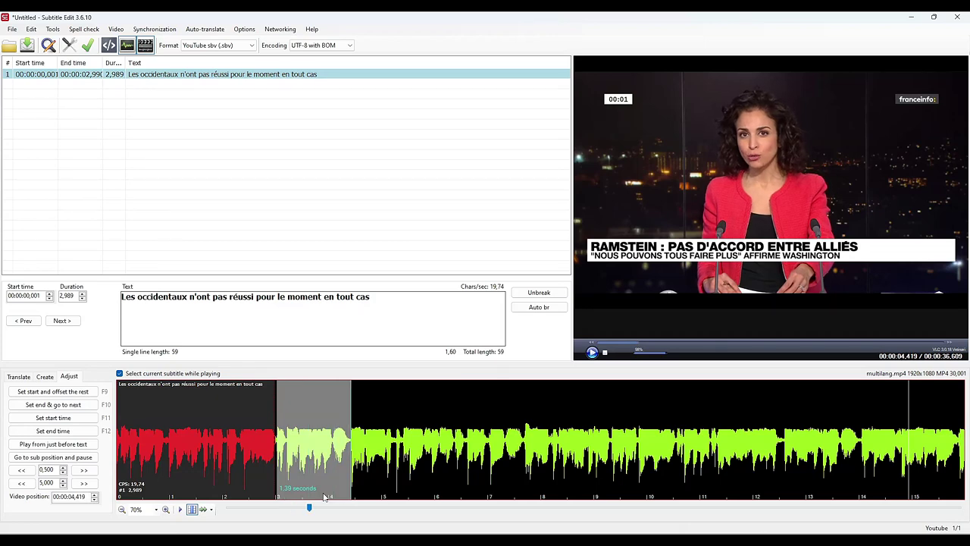
Remove 'en tout cas' from subtitle 1 and add subtitle 2 'en tout cas sur la livraison de chars'.
{"action": "left_click_drag", "start_coordinate": [323, 297], "coordinate": [374, 296]}
{"action": "key", "text": "Delete"}
{"action": "right_click", "coordinate": [335, 448]}
{"action": "left_click", "coordinate": [358, 443]}
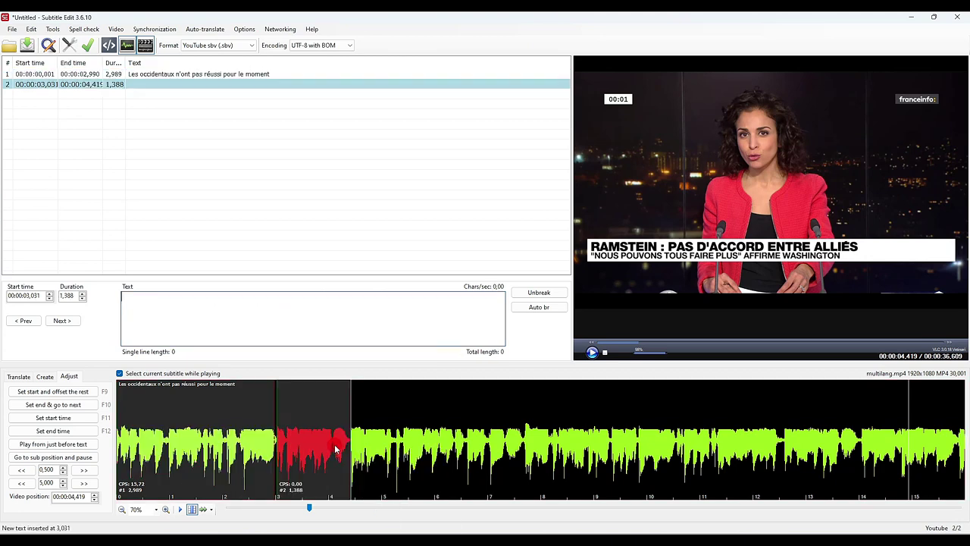
{"action": "type", "text": "en tout cas sur la livraison de chars"}
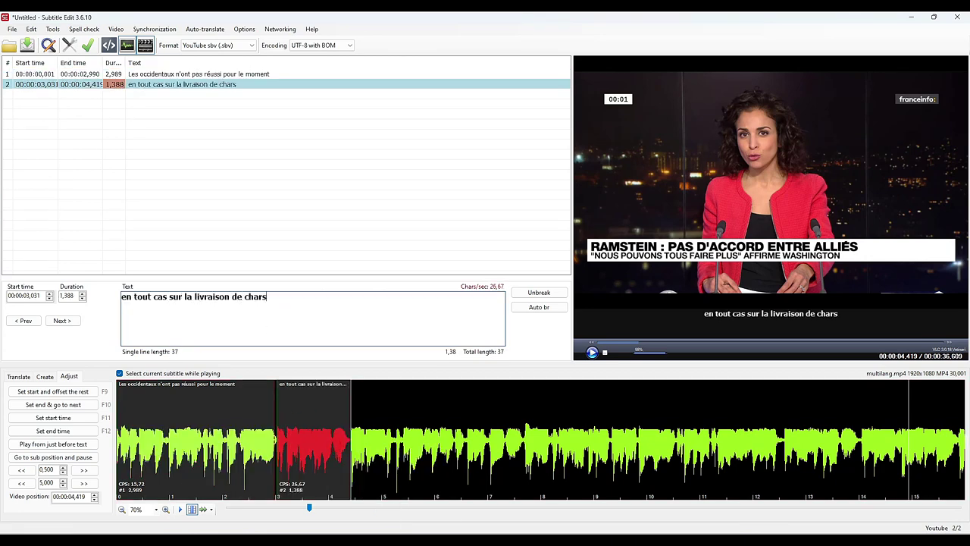
Extend subtitle 2 to about 5.4 s and complete it with 'lourds à Kiev.'.
{"action": "left_click_drag", "start_coordinate": [349, 444], "coordinate": [394, 446]}
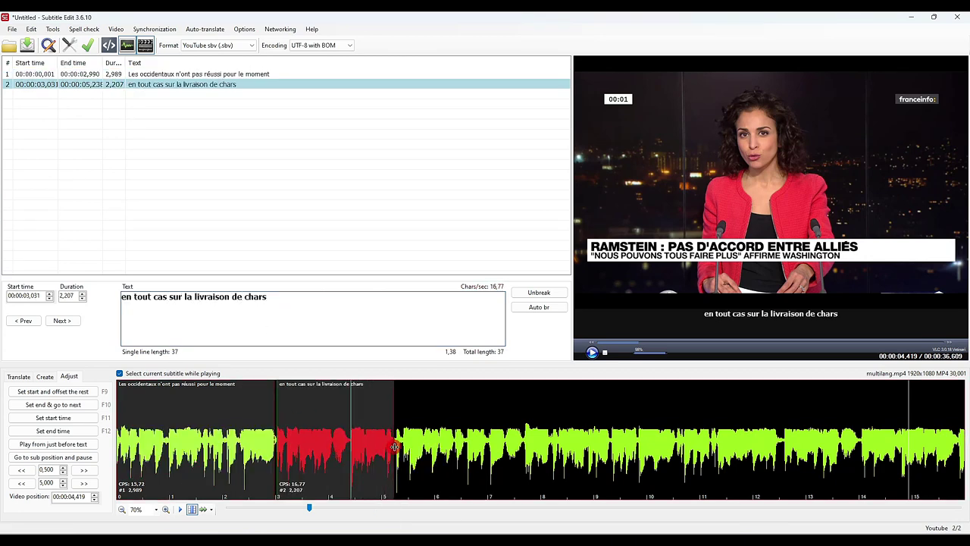
{"action": "right_click", "coordinate": [351, 453]}
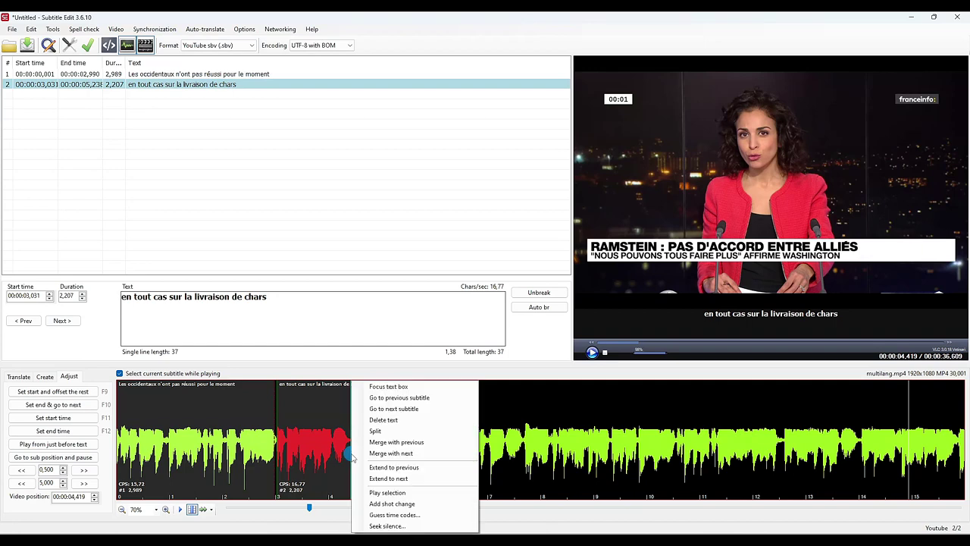
{"action": "left_click", "coordinate": [356, 492]}
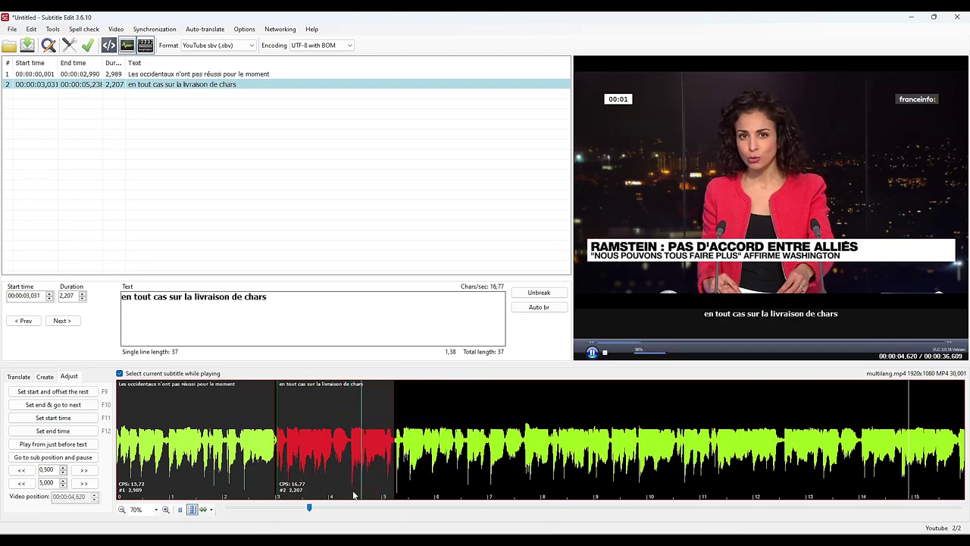
{"action": "left_click_drag", "start_coordinate": [396, 462], "coordinate": [404, 466]}
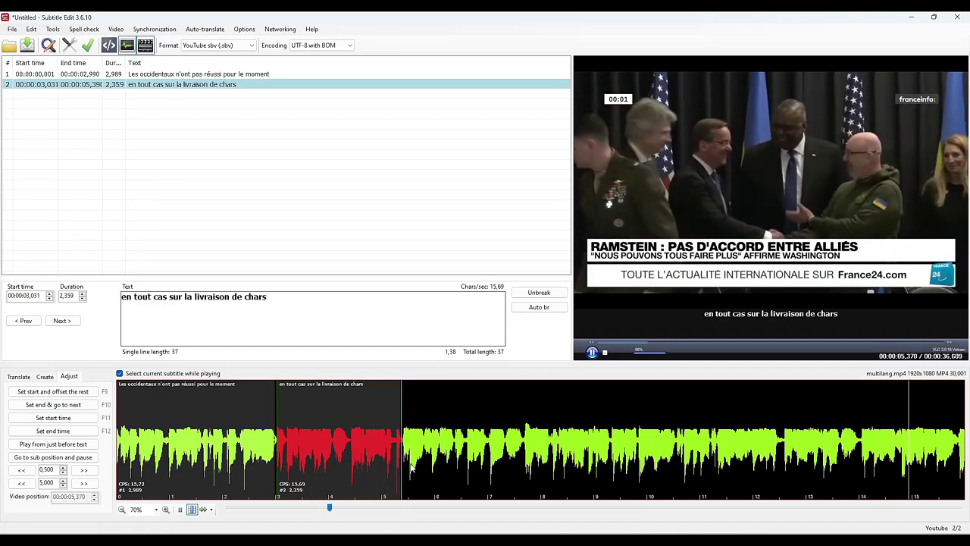
{"action": "type", "text": "lourds à Kiev"}
{"action": "type", "text": "."}
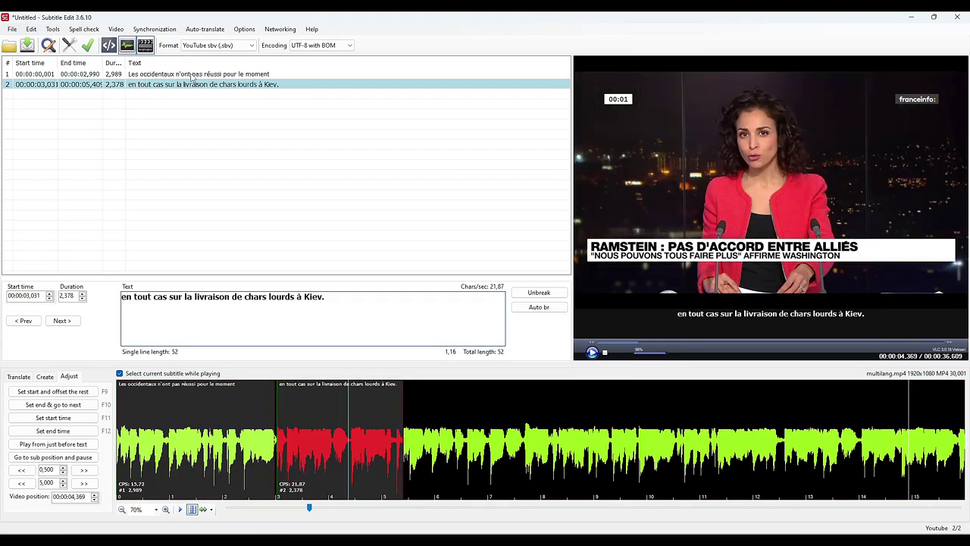
Replay the video from subtitle 1 and pause at about 8.4 seconds.
{"action": "left_click", "coordinate": [213, 85]}
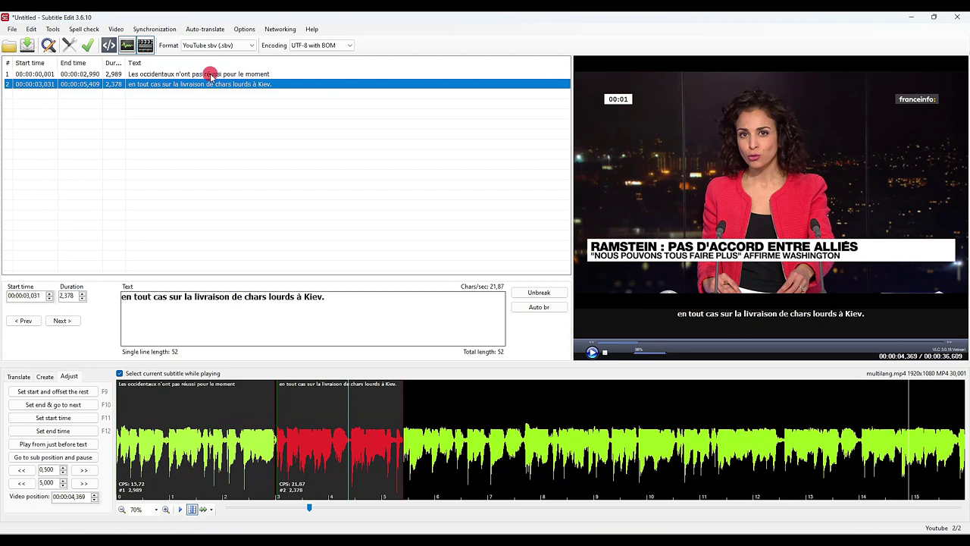
{"action": "left_click", "coordinate": [211, 75]}
{"action": "double_click", "coordinate": [212, 74]}
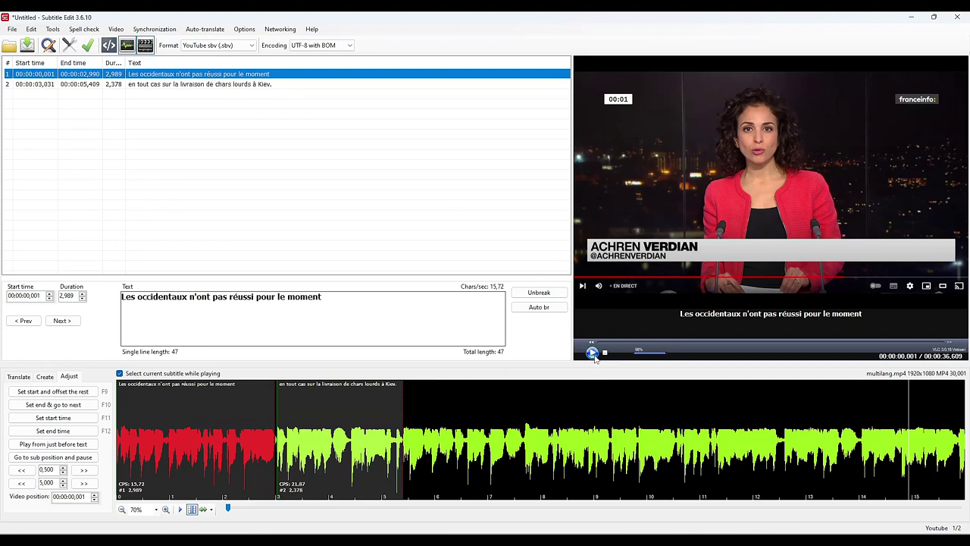
{"action": "left_click", "coordinate": [593, 354]}
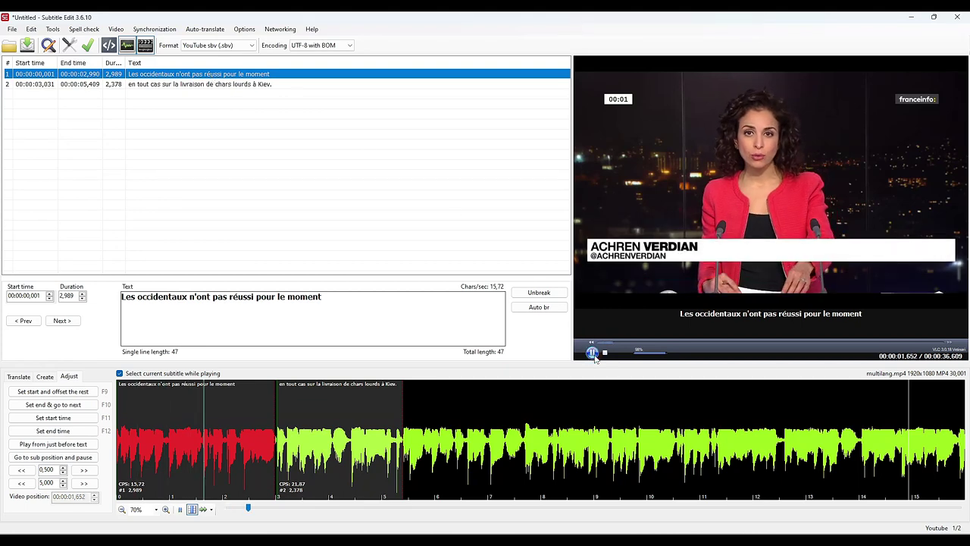
{"action": "left_click", "coordinate": [528, 475]}
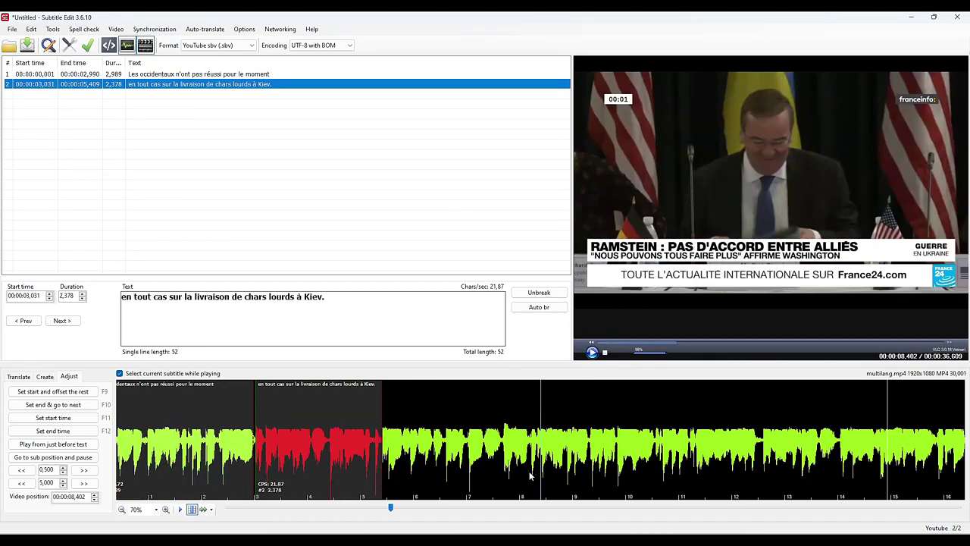
Add subtitle 3 'une cinquantaine de pays se sont rencontrés' after the second, fixing the typo.
{"action": "left_click_drag", "start_coordinate": [529, 471], "coordinate": [402, 486]}
{"action": "right_click", "coordinate": [444, 480]}
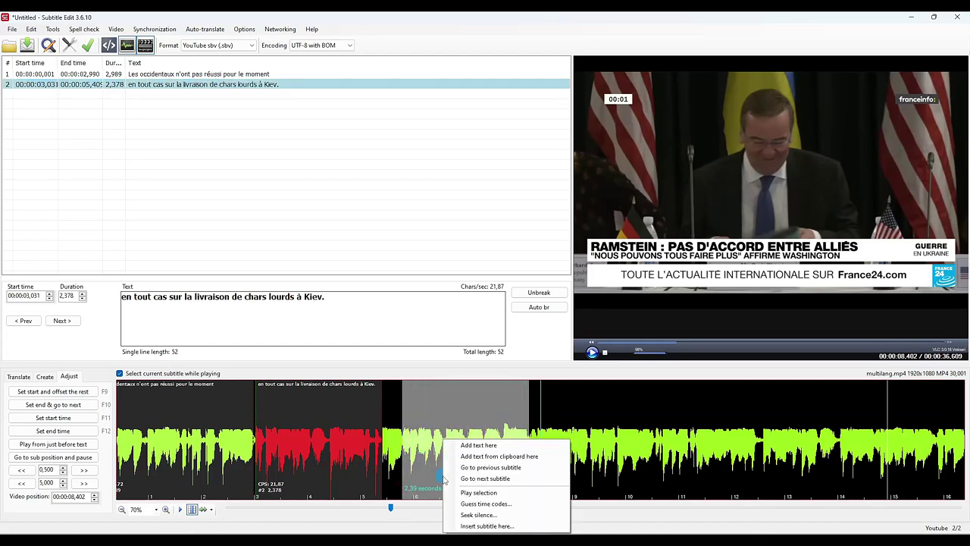
{"action": "left_click", "coordinate": [470, 492]}
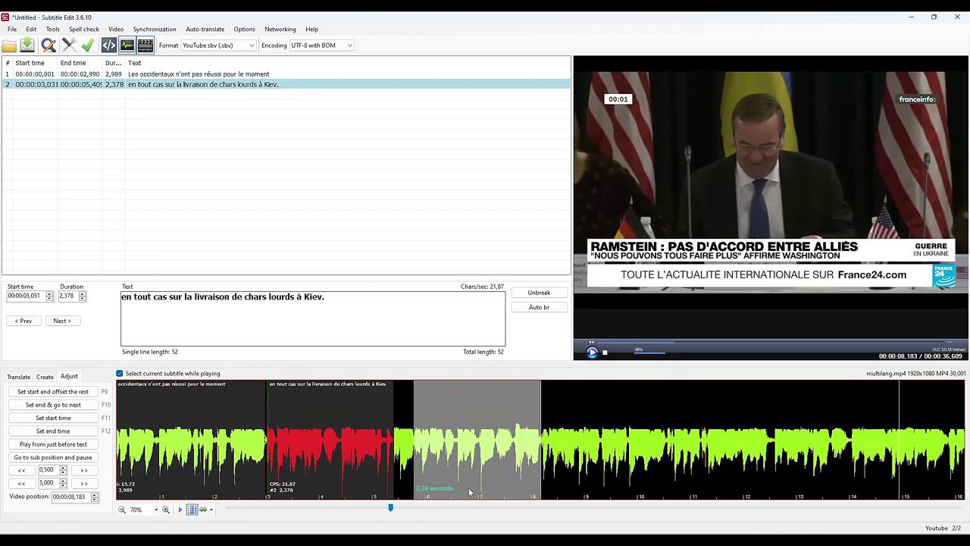
{"action": "right_click", "coordinate": [464, 469]}
{"action": "left_click", "coordinate": [487, 452]}
{"action": "type", "text": "une cinquantaine d epays se sont rencontrés"}
{"action": "key", "text": "ctrl+Left"}
{"action": "key", "text": "ctrl+Left"}
{"action": "key", "text": "ctrl+Left"}
{"action": "key", "text": "ctrl+Left"}
{"action": "key", "text": "BackSpace"}
{"action": "key", "text": "Right"}
Lengthen subtitle 2's end and shift subtitle 3 to start right after it.
{"action": "left_click", "coordinate": [327, 424]}
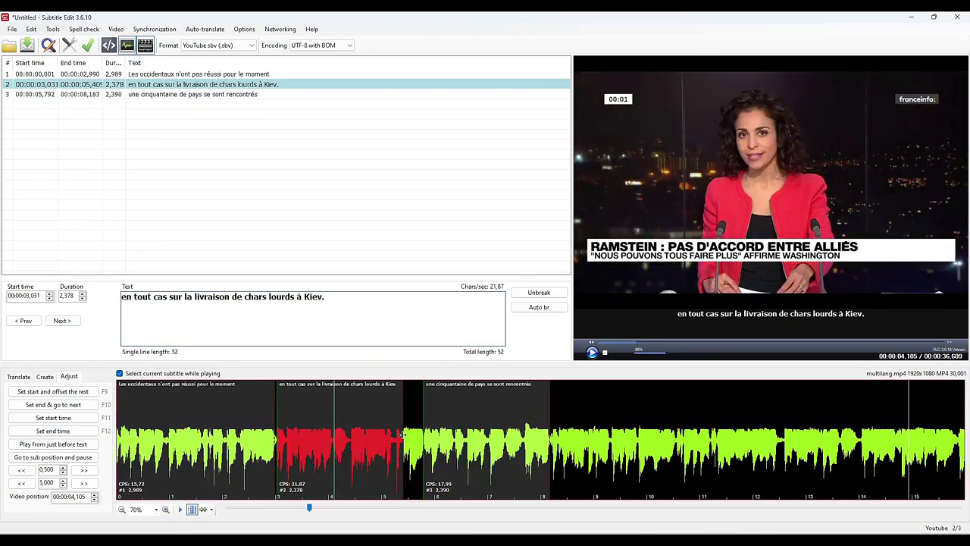
{"action": "left_click_drag", "start_coordinate": [402, 433], "coordinate": [422, 435]}
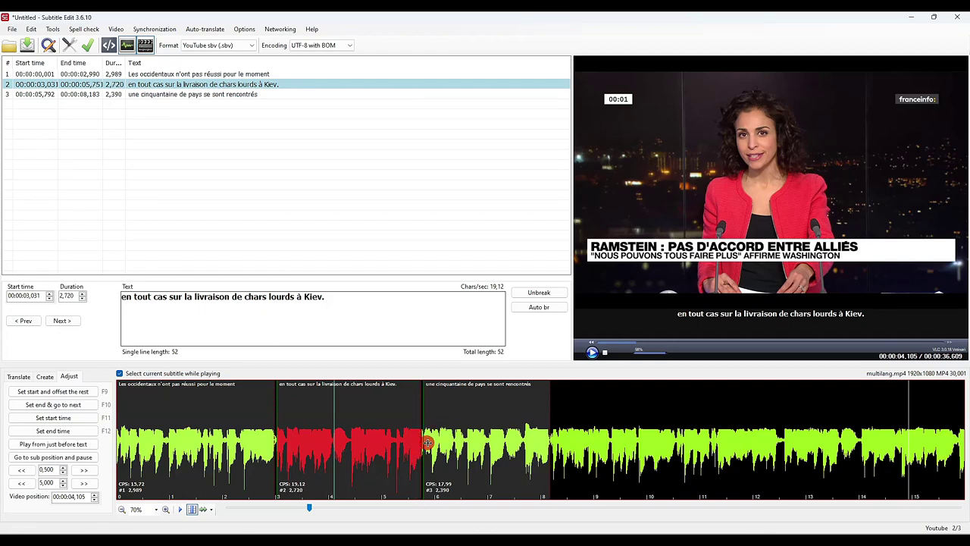
{"action": "left_click_drag", "start_coordinate": [428, 442], "coordinate": [680, 438]}
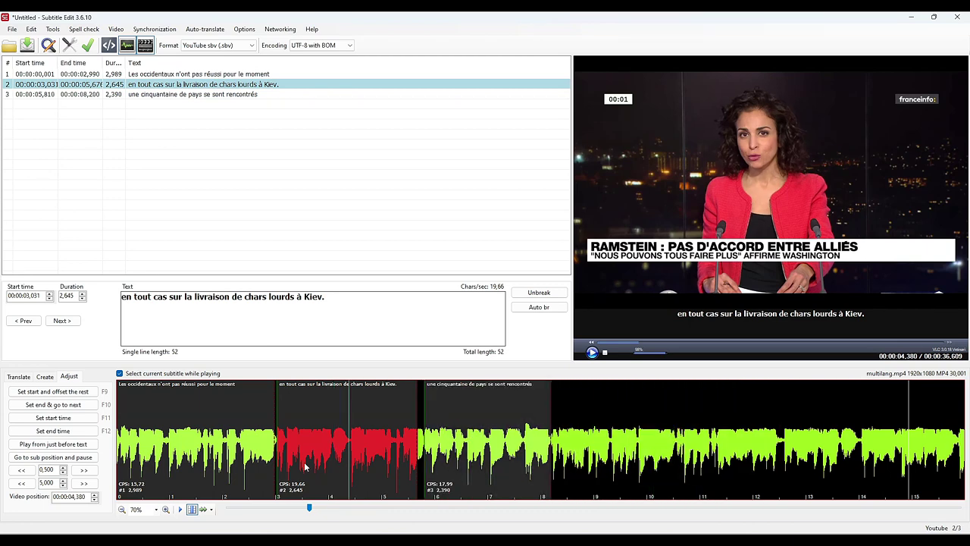
{"action": "left_click", "coordinate": [212, 508]}
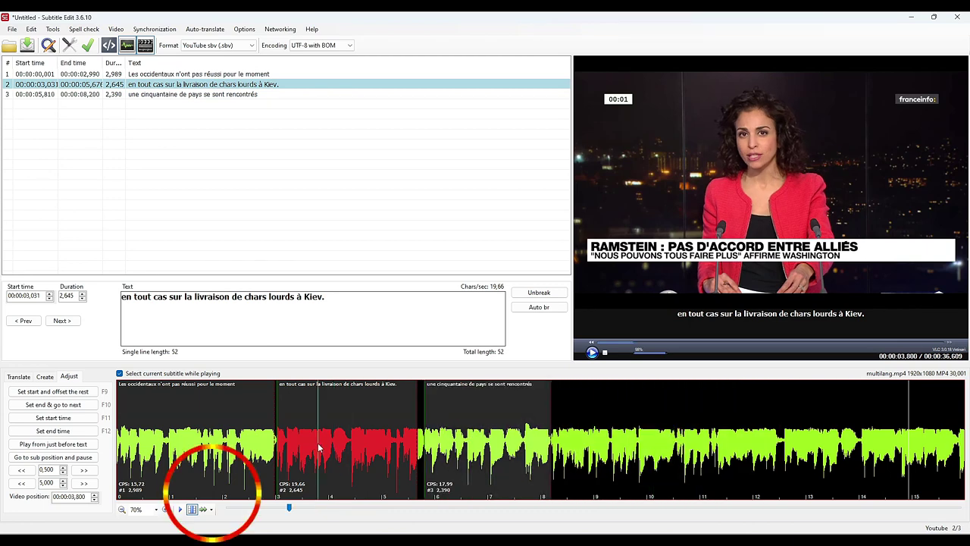
Slow playback to 50% and retime subtitles 1–3 with F10 while playing.
{"action": "left_click", "coordinate": [212, 508]}
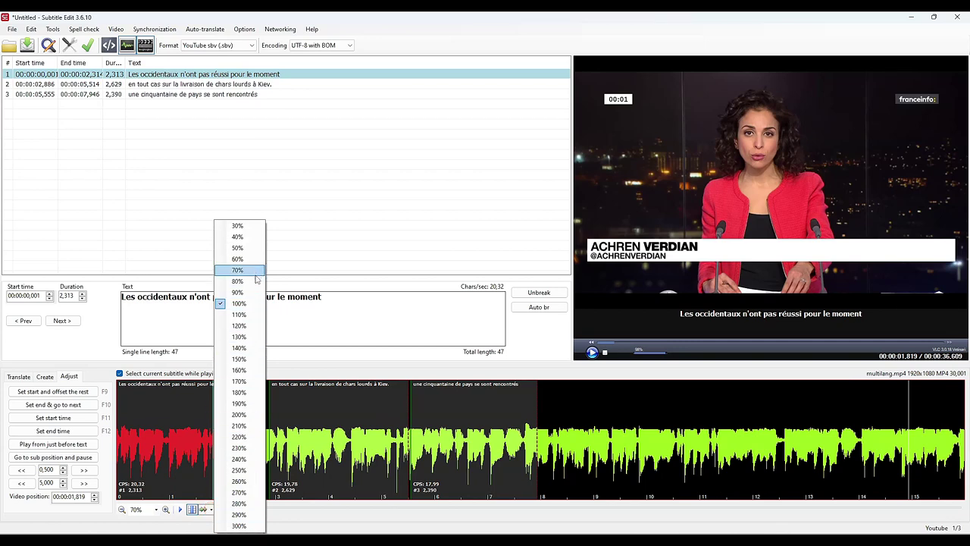
{"action": "left_click", "coordinate": [237, 248]}
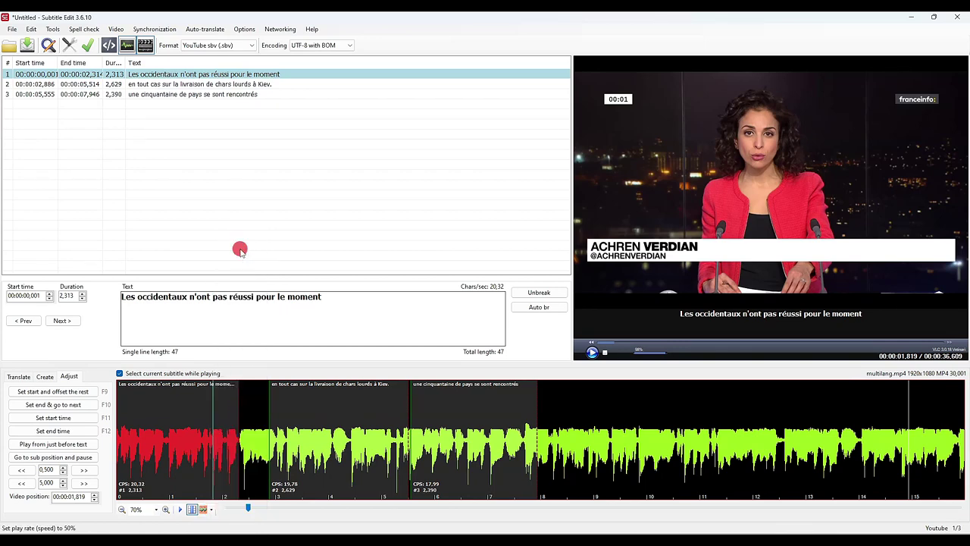
{"action": "left_click", "coordinate": [181, 509]}
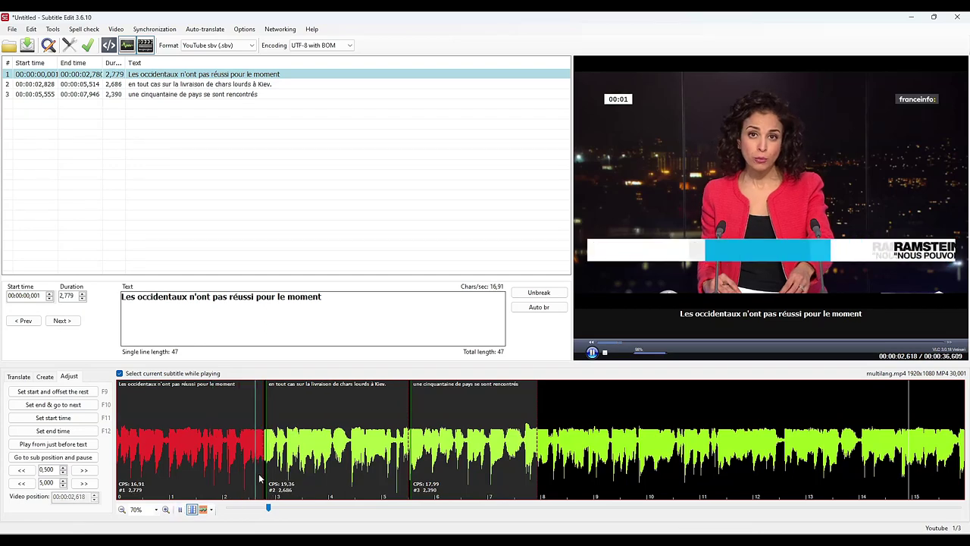
{"action": "key", "text": "F10"}
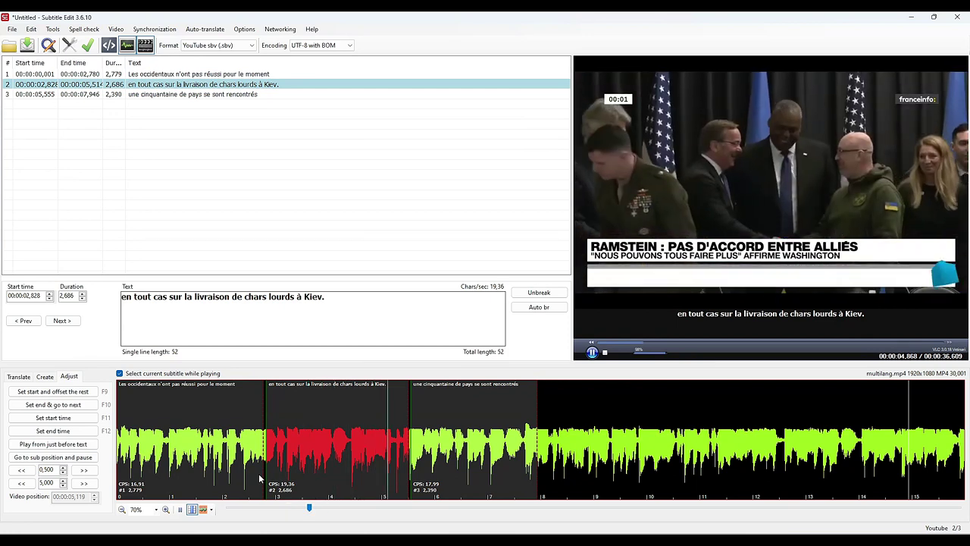
{"action": "key", "text": "F10"}
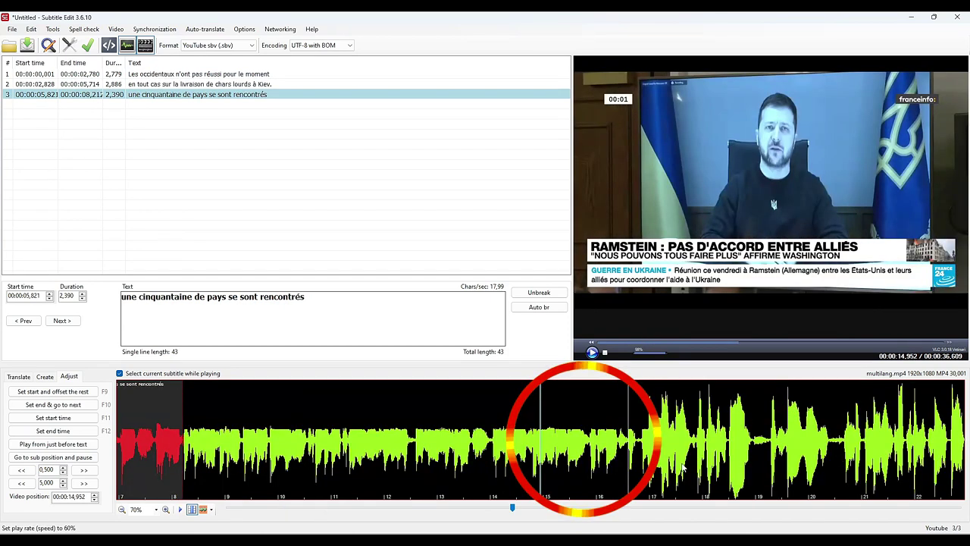
Play from about 15 seconds and pause near 16.5 seconds.
{"action": "left_click", "coordinate": [540, 401]}
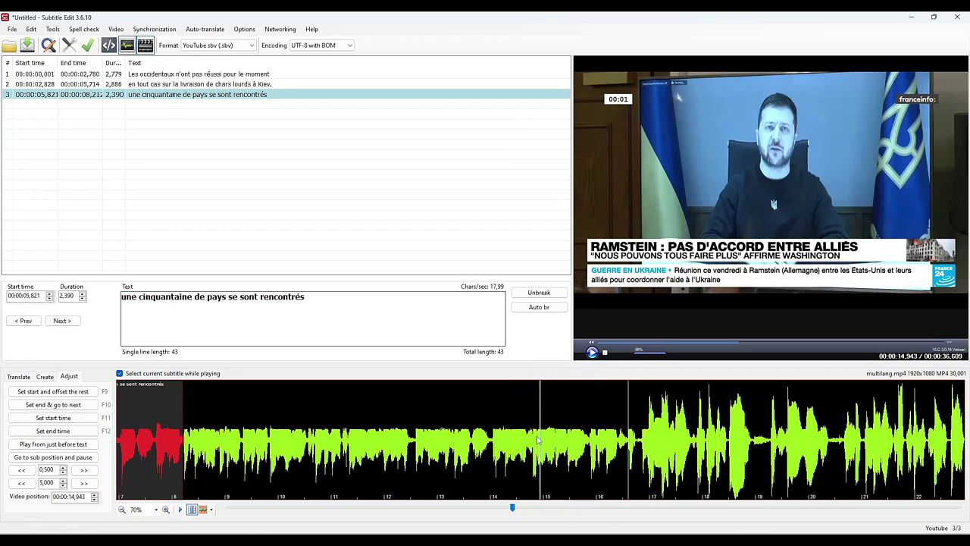
{"action": "key", "text": "space"}
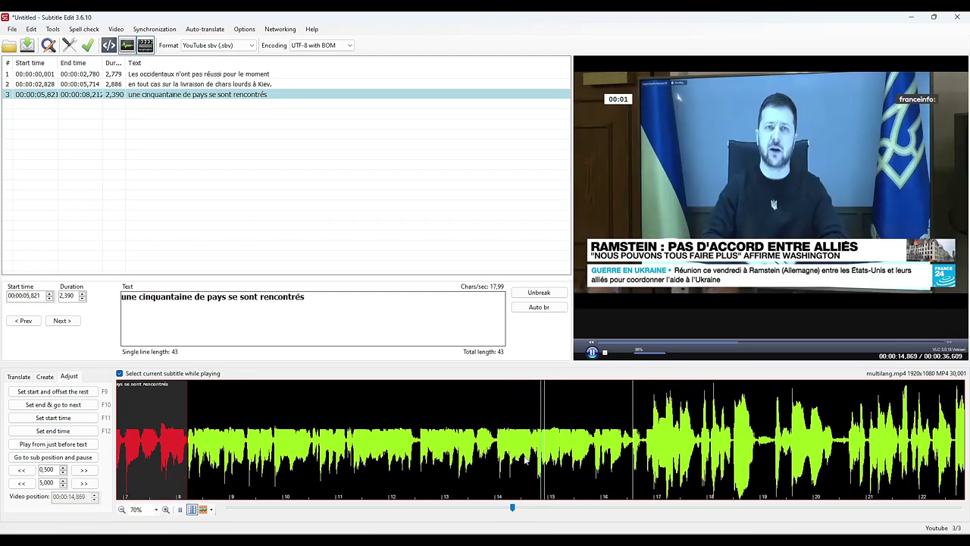
{"action": "left_click", "coordinate": [604, 466]}
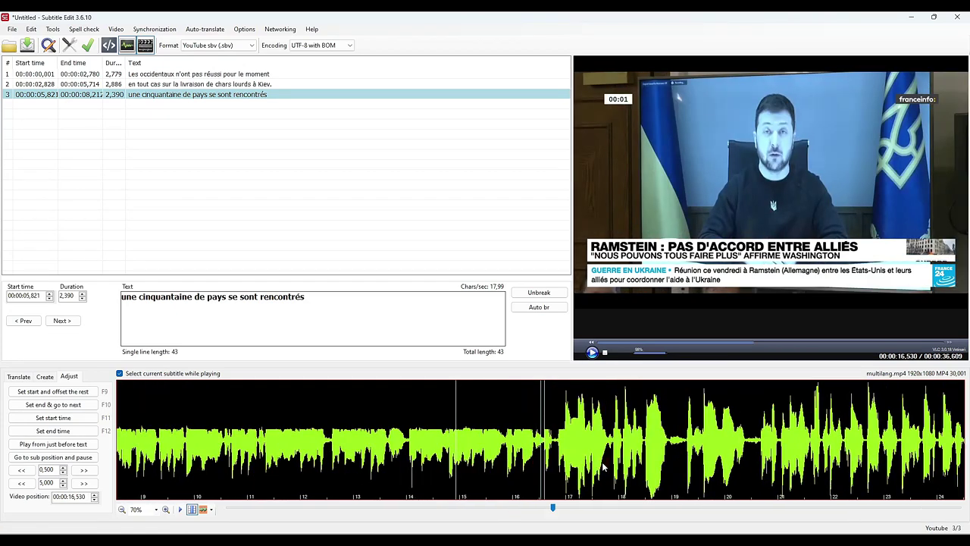
{"action": "left_click", "coordinate": [115, 29]}
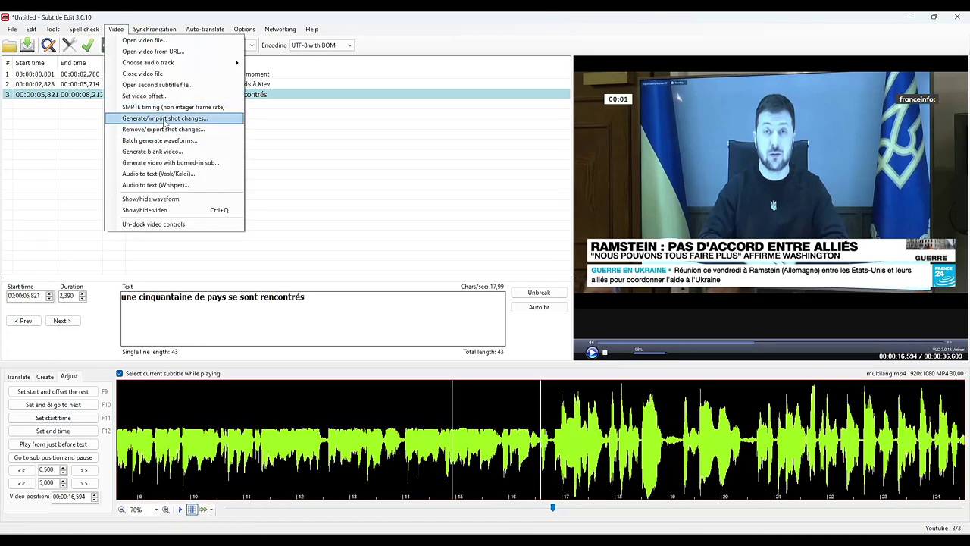
Jump to the 16.6 s shot change from the shot-changes list and play from there.
{"action": "left_click", "coordinate": [165, 130]}
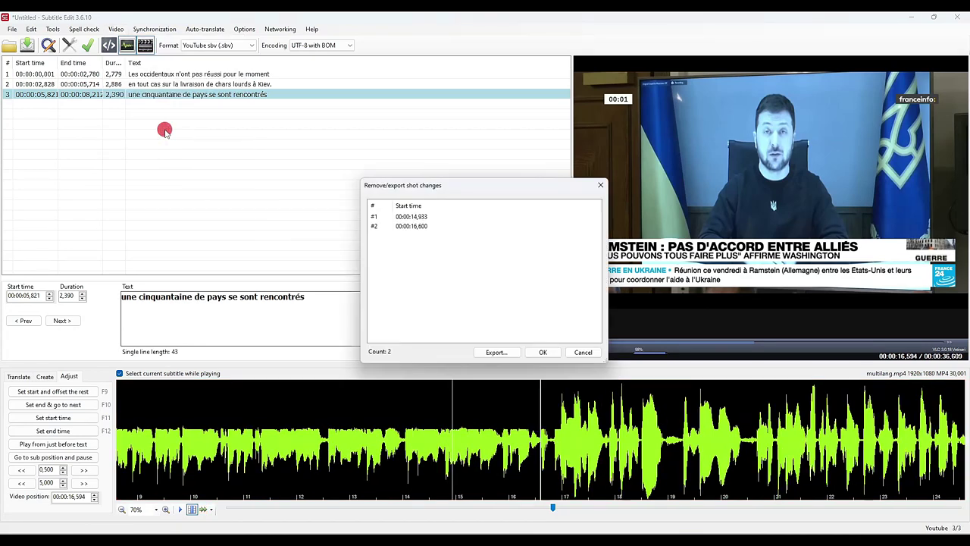
{"action": "double_click", "coordinate": [413, 226]}
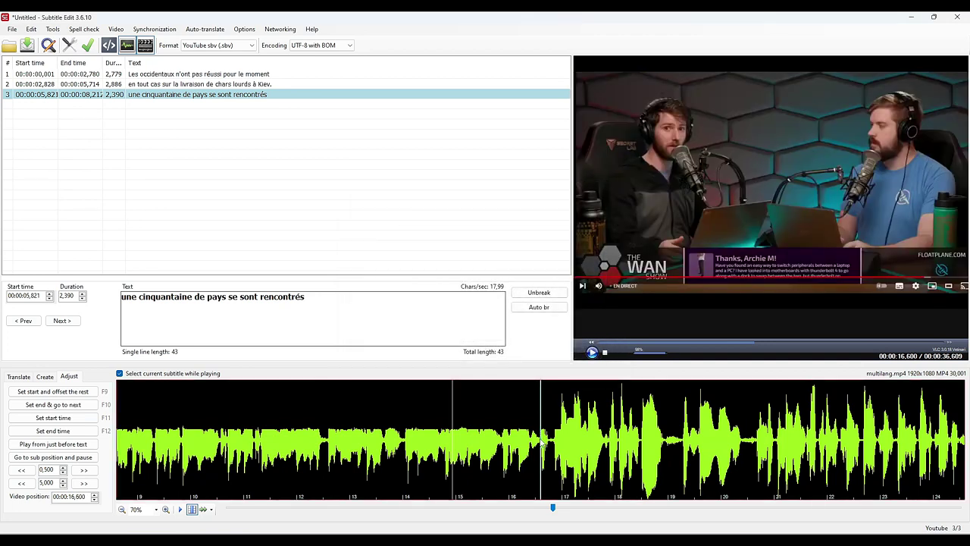
{"action": "left_click", "coordinate": [541, 441]}
{"action": "key", "text": "space"}
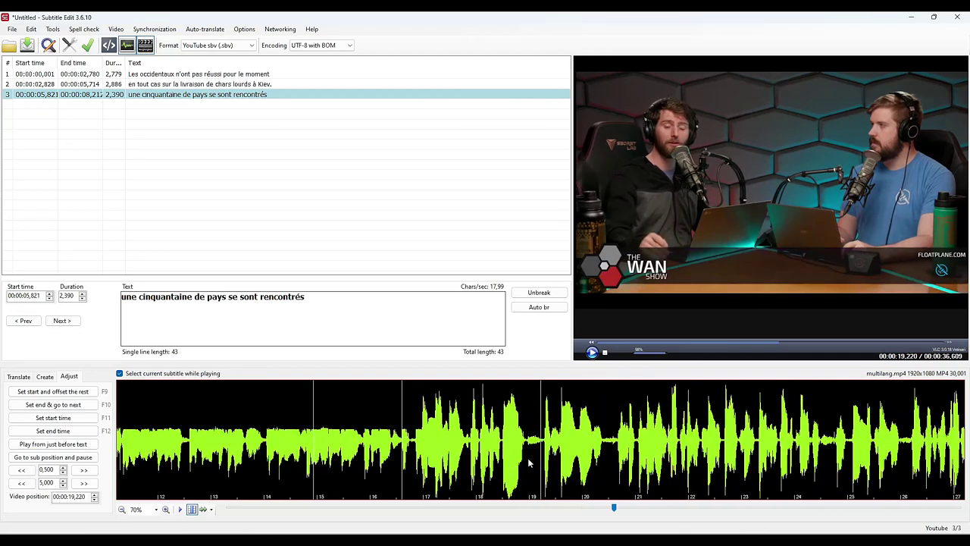
Mark the speech after the shot change and add subtitle 4 'Remember and understand...'.
{"action": "left_click_drag", "start_coordinate": [527, 457], "coordinate": [414, 466]}
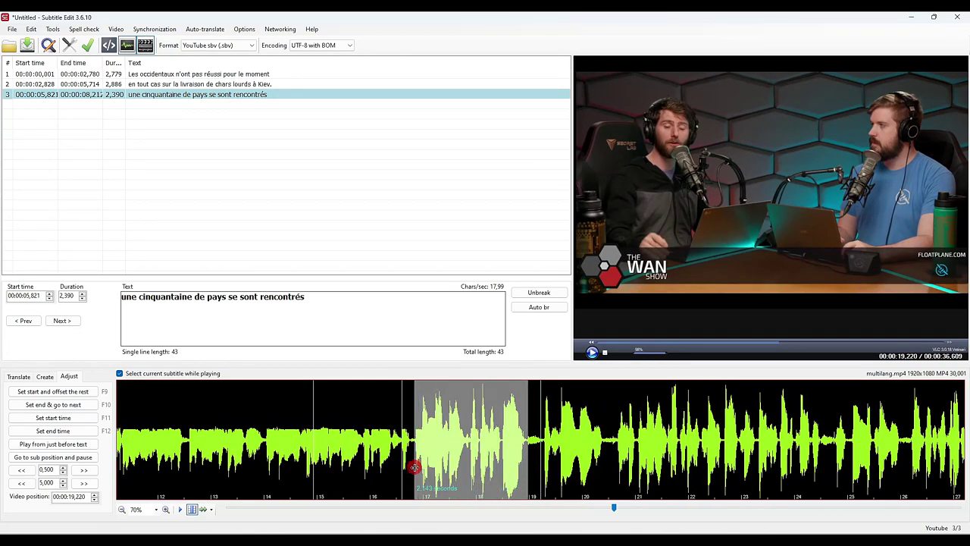
{"action": "right_click", "coordinate": [447, 439]}
{"action": "left_click", "coordinate": [472, 447]}
{"action": "type", "text": "Remember and understand..."}
{"action": "scroll", "coordinate": [465, 416], "scroll_direction": "up", "scroll_amount": 5}
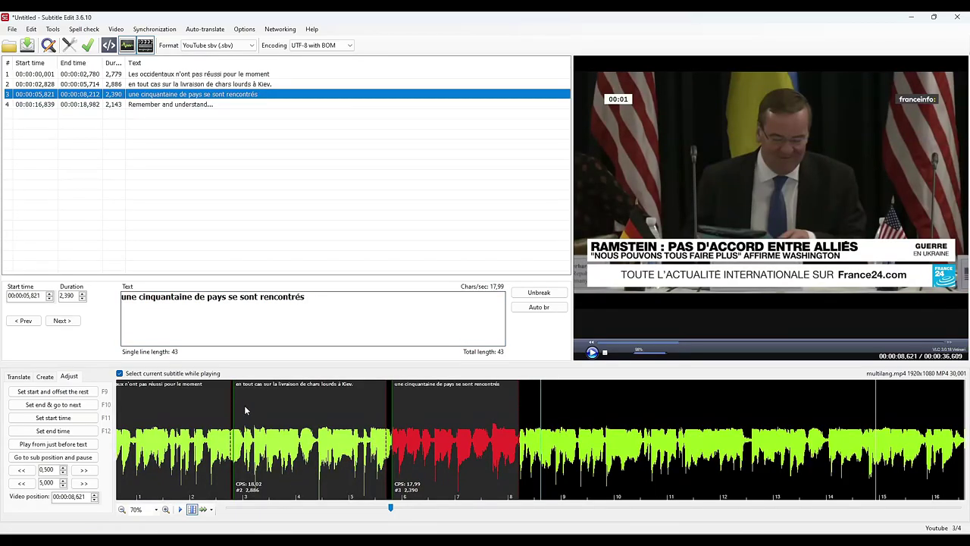
Save the subtitles as multilang.sbv and start a new empty subtitle file.
{"action": "left_click", "coordinate": [27, 46]}
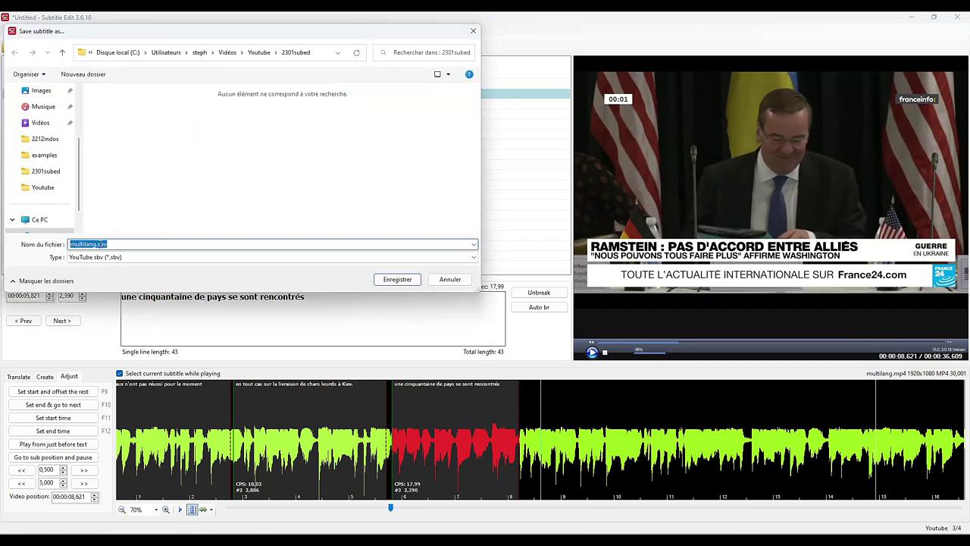
{"action": "left_click", "coordinate": [397, 279]}
{"action": "key", "text": "ctrl+n"}
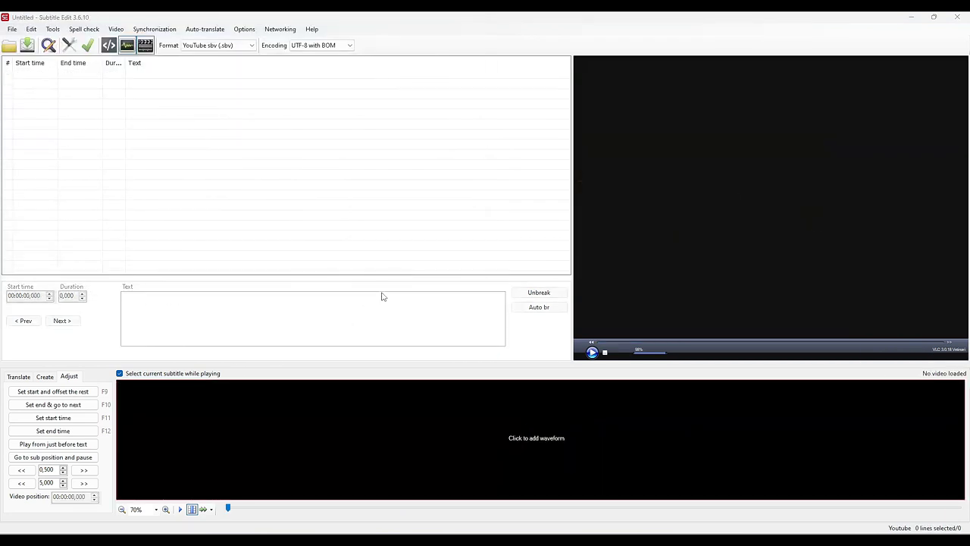
Reload multilang.mp4 as the video for the new subtitle.
{"action": "left_click", "coordinate": [760, 194]}
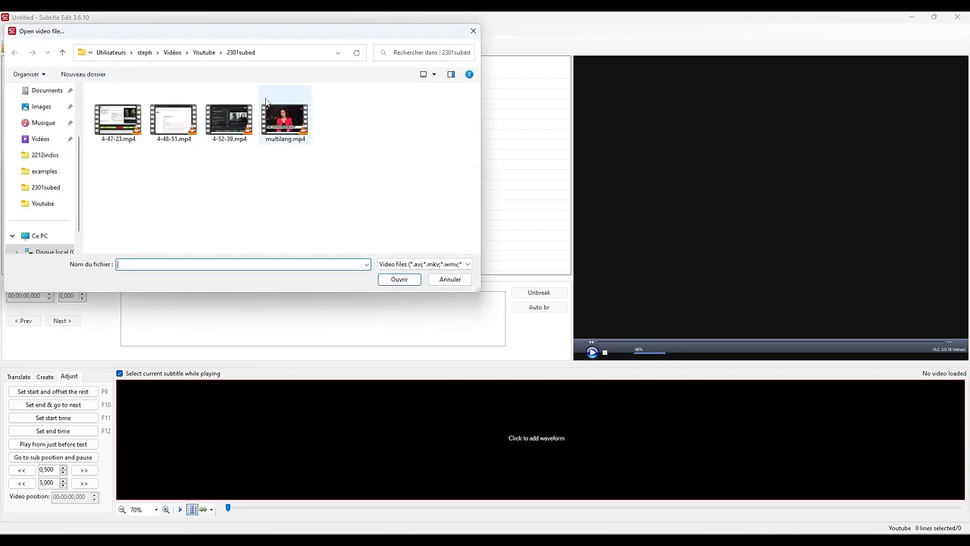
{"action": "left_click", "coordinate": [284, 118]}
{"action": "left_click", "coordinate": [399, 279]}
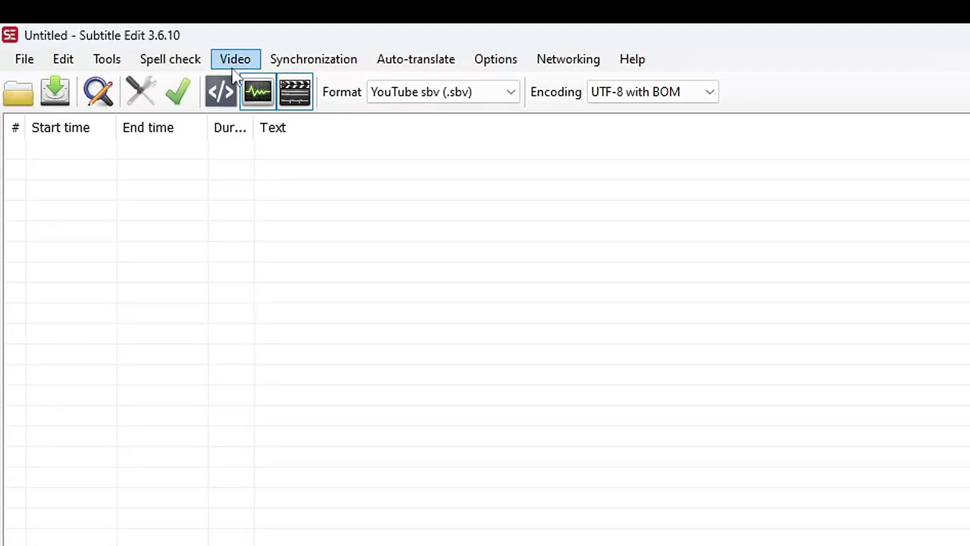
{"action": "left_click", "coordinate": [233, 65]}
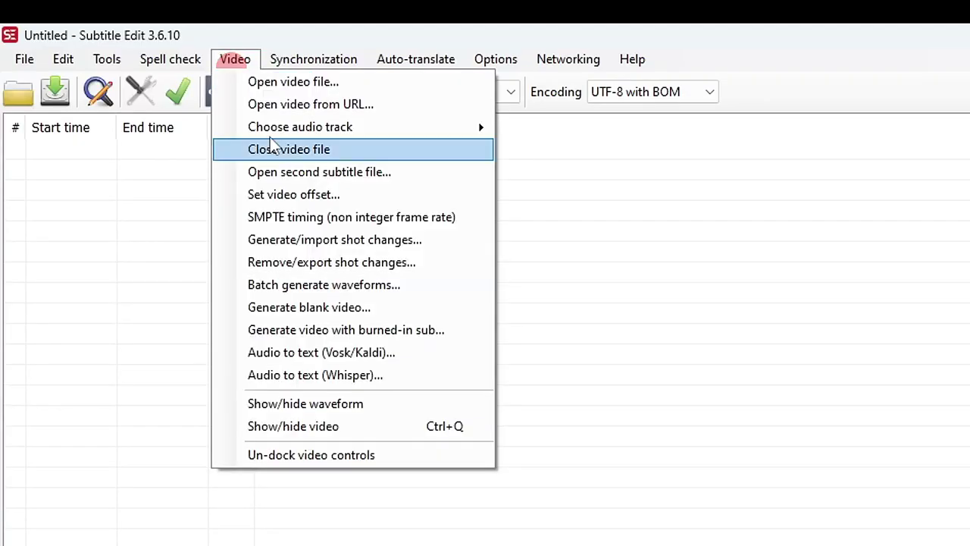
Open Whisper audio-to-text with French as the transcription language.
{"action": "left_click", "coordinate": [337, 379]}
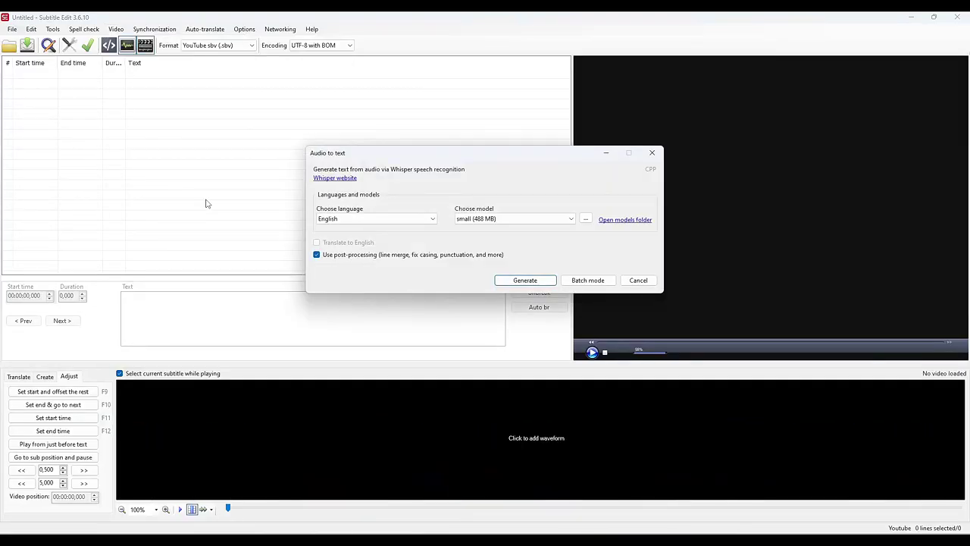
{"action": "left_click", "coordinate": [368, 217]}
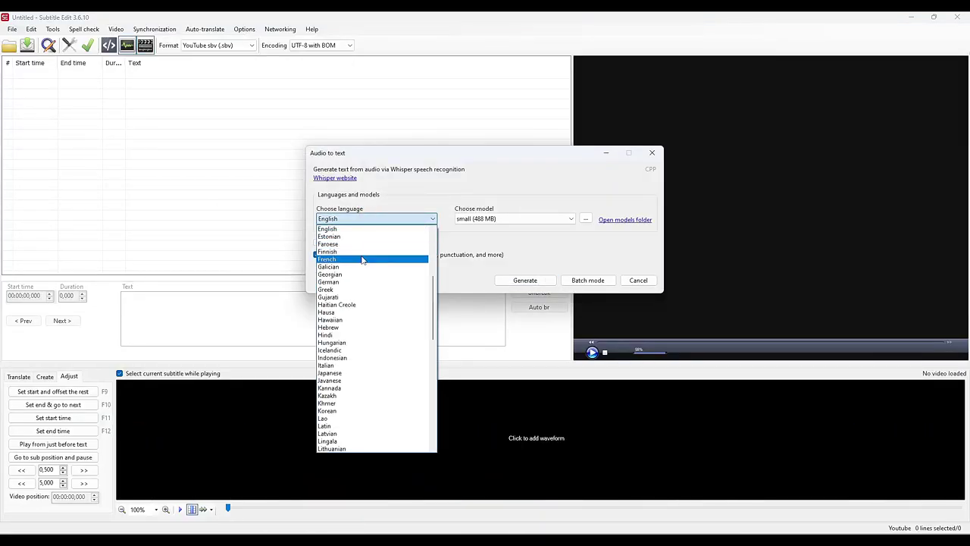
{"action": "left_click", "coordinate": [363, 259]}
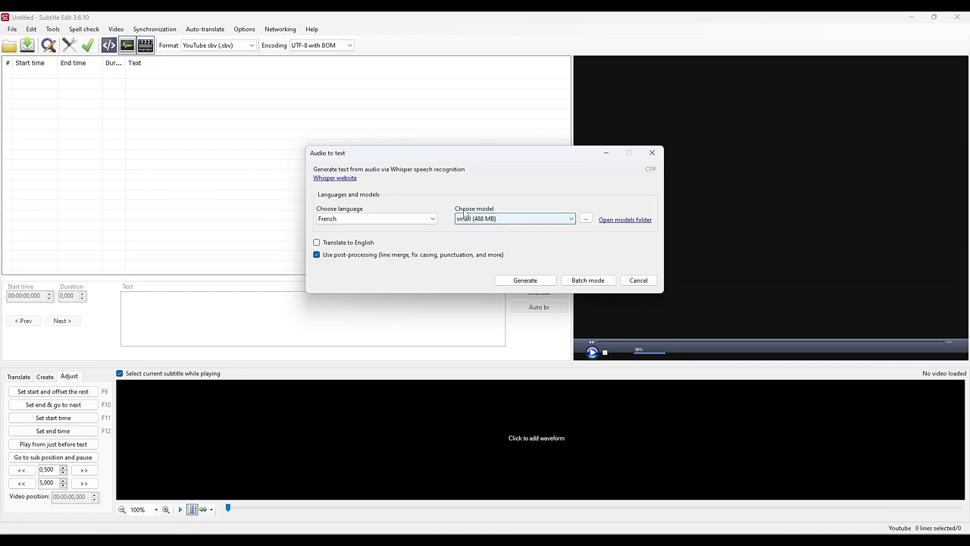
Close the model download window without downloading and generate with the small (488 MB) model.
{"action": "left_click", "coordinate": [585, 220]}
{"action": "left_click", "coordinate": [424, 218]}
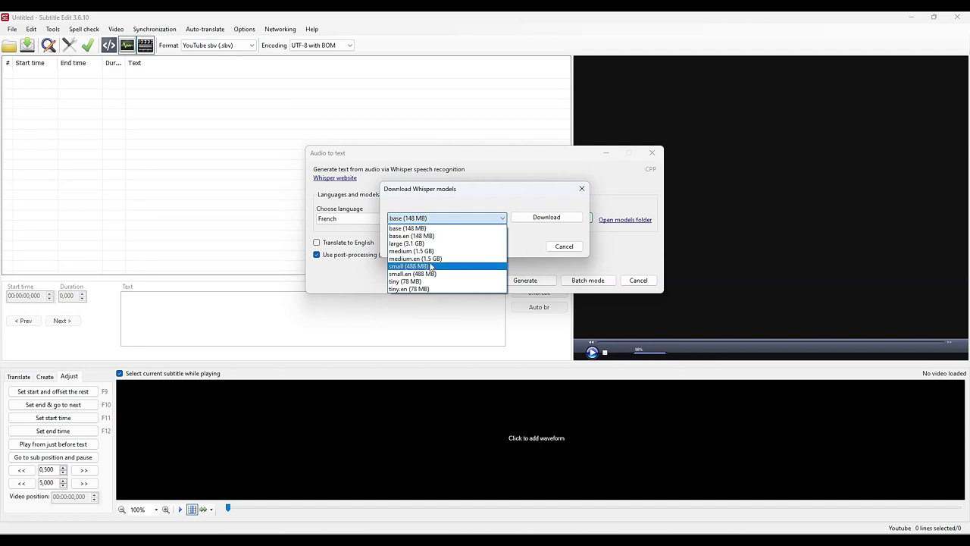
{"action": "left_click", "coordinate": [543, 217]}
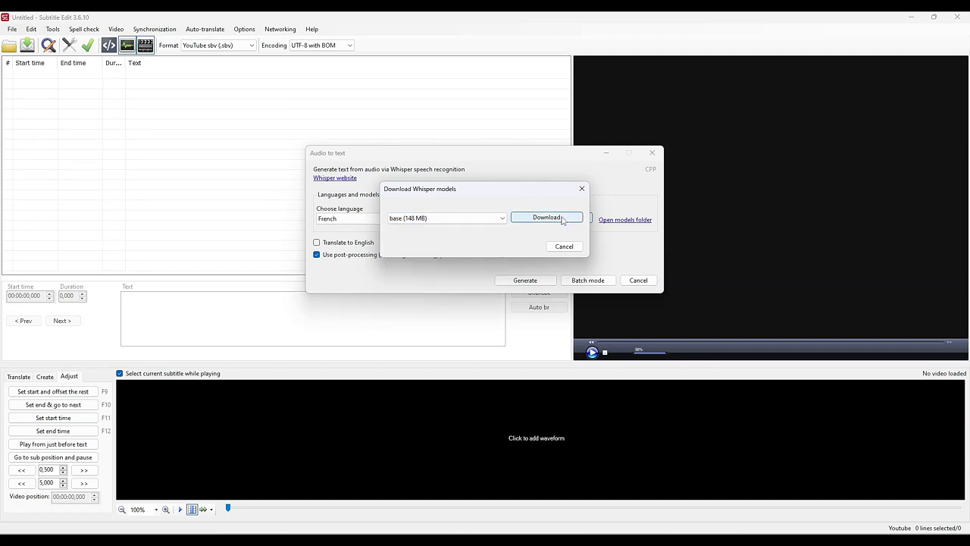
{"action": "left_click", "coordinate": [558, 217]}
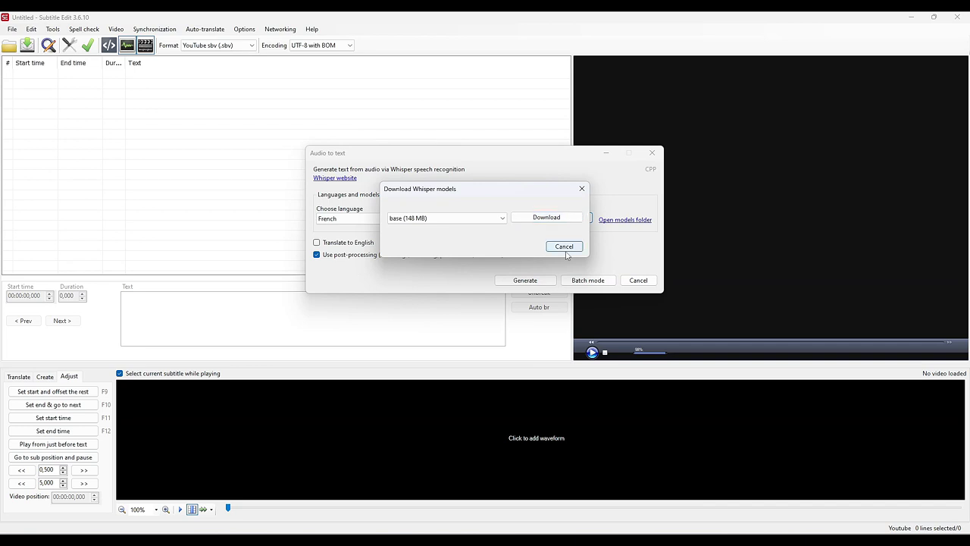
{"action": "left_click", "coordinate": [566, 246]}
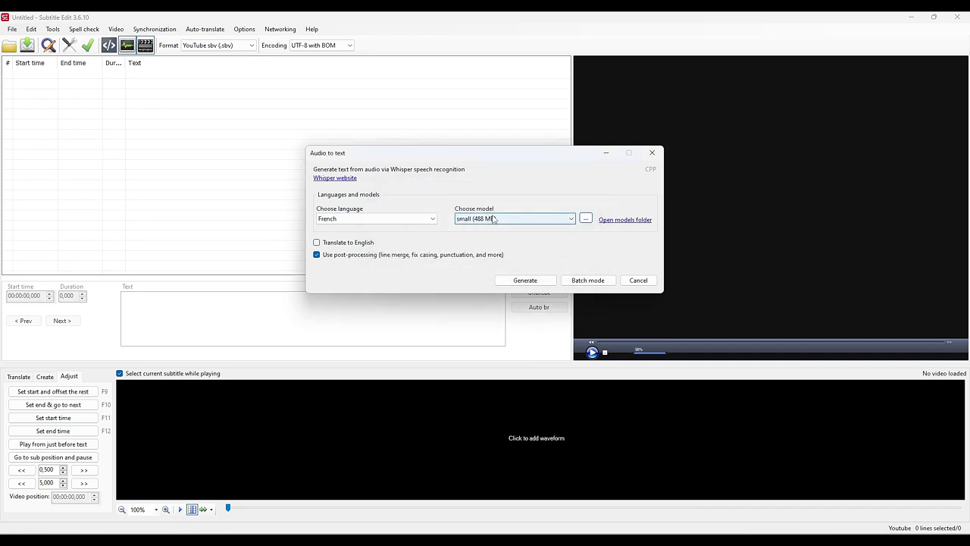
{"action": "left_click", "coordinate": [530, 281]}
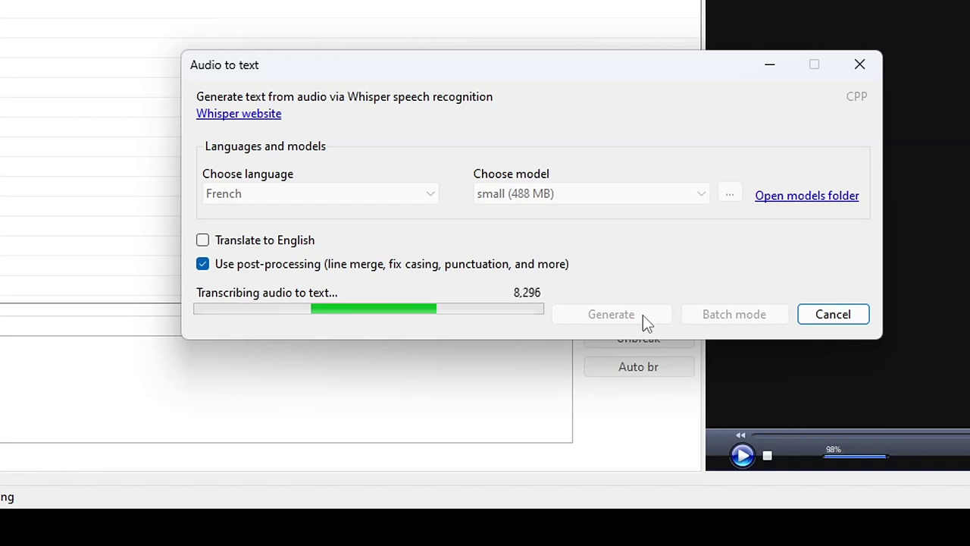
Run the Whisper transcription, then review subtitle lines 1, 2 and the English line 4.
{"action": "left_click", "coordinate": [591, 313]}
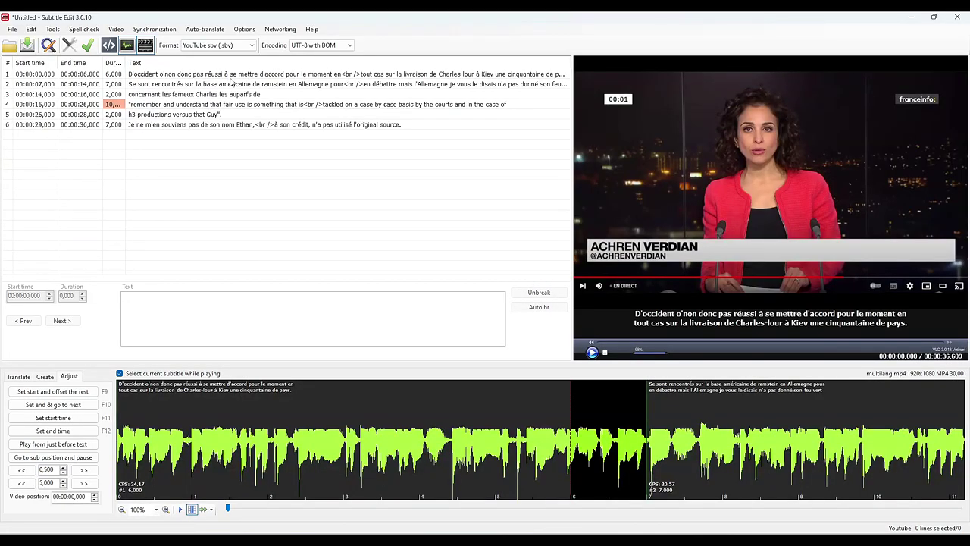
{"action": "left_click", "coordinate": [182, 74]}
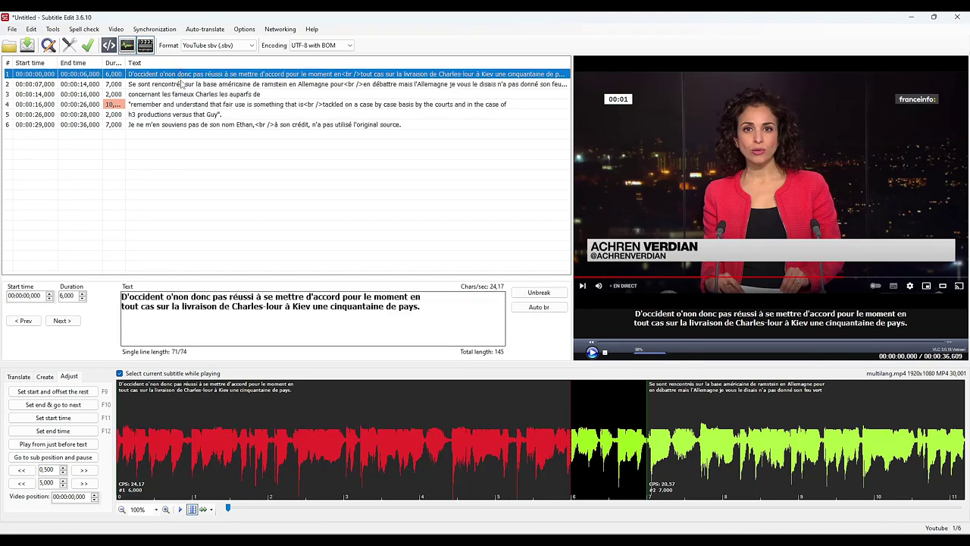
{"action": "left_click", "coordinate": [182, 84]}
{"action": "left_click", "coordinate": [182, 104]}
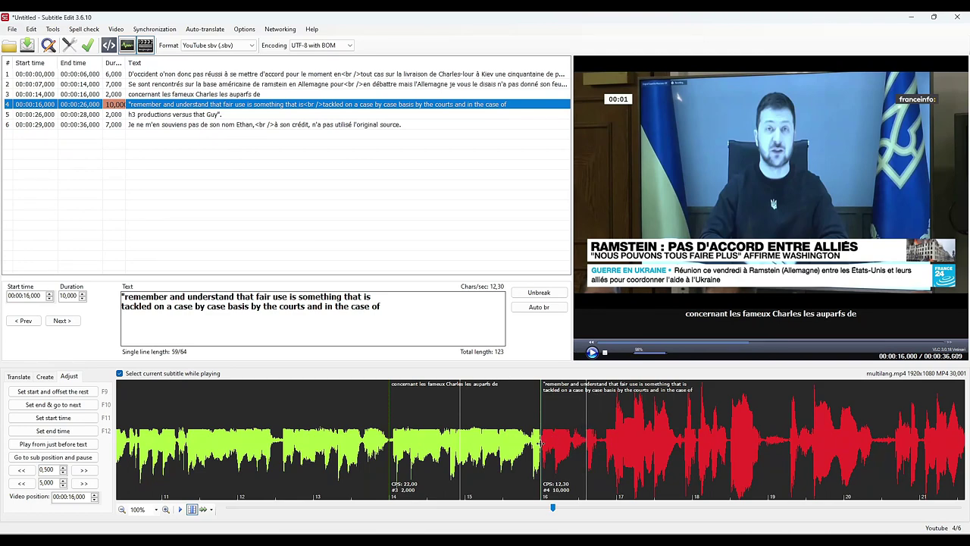
Play the video from the last subtitle line to check it.
{"action": "left_click", "coordinate": [217, 123]}
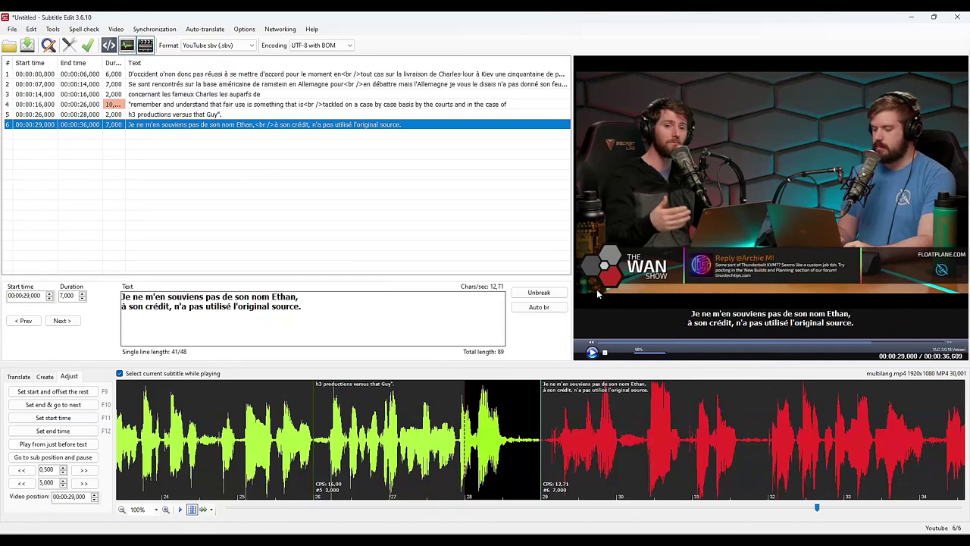
{"action": "left_click", "coordinate": [593, 352]}
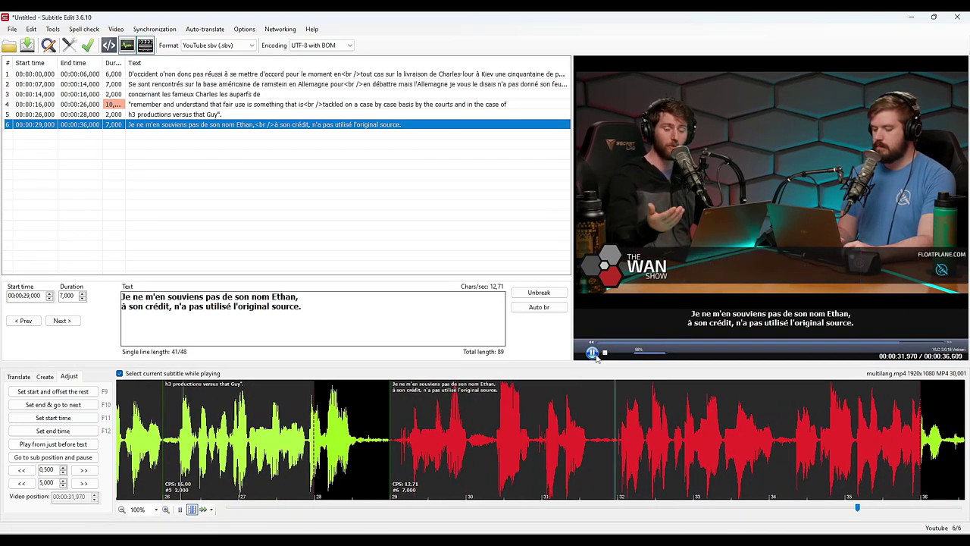
{"action": "left_click", "coordinate": [755, 330]}
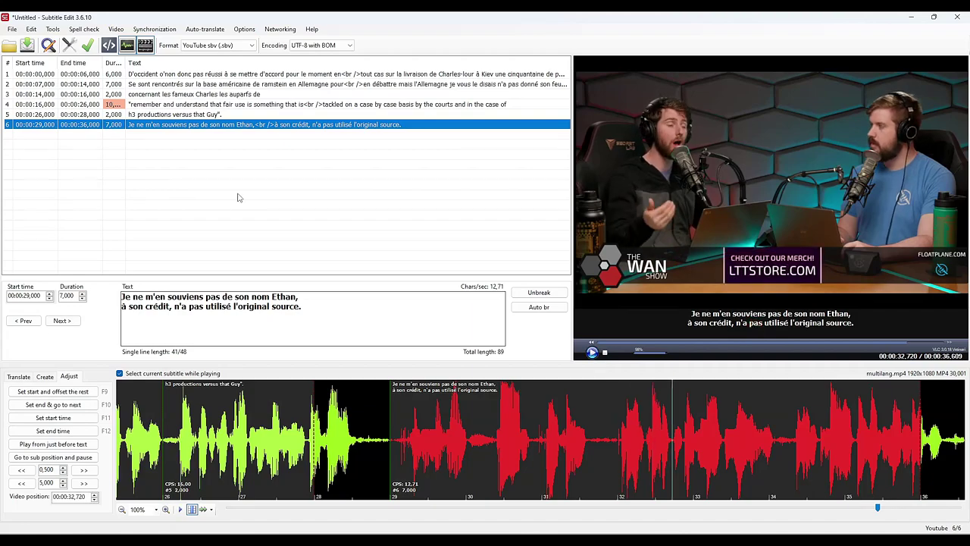
Delete subtitle lines 4 through 6 and confirm, then return to line 1.
{"action": "left_click", "coordinate": [194, 104]}
{"action": "left_click", "coordinate": [198, 125], "text": "shift"}
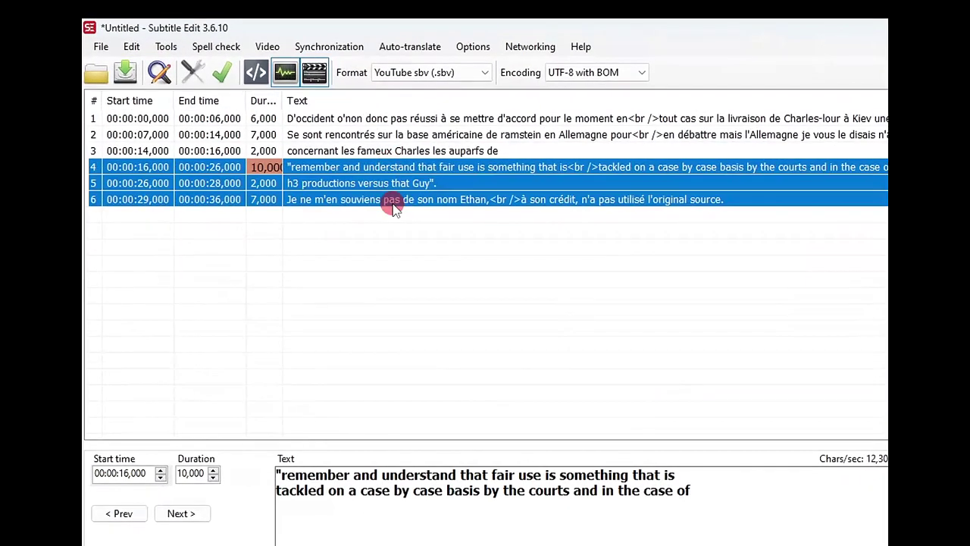
{"action": "right_click", "coordinate": [205, 126]}
{"action": "left_click", "coordinate": [204, 134]}
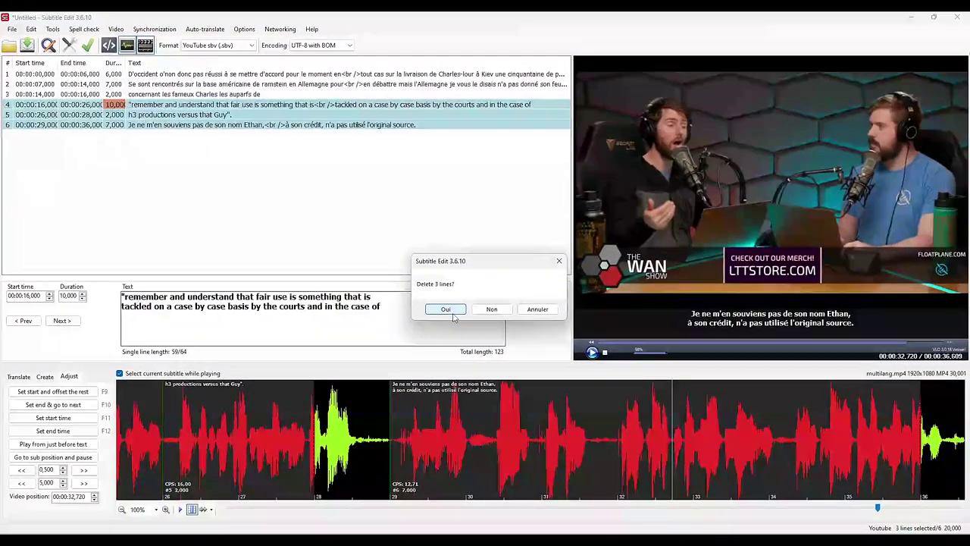
{"action": "left_click", "coordinate": [447, 307]}
{"action": "left_click", "coordinate": [147, 74]}
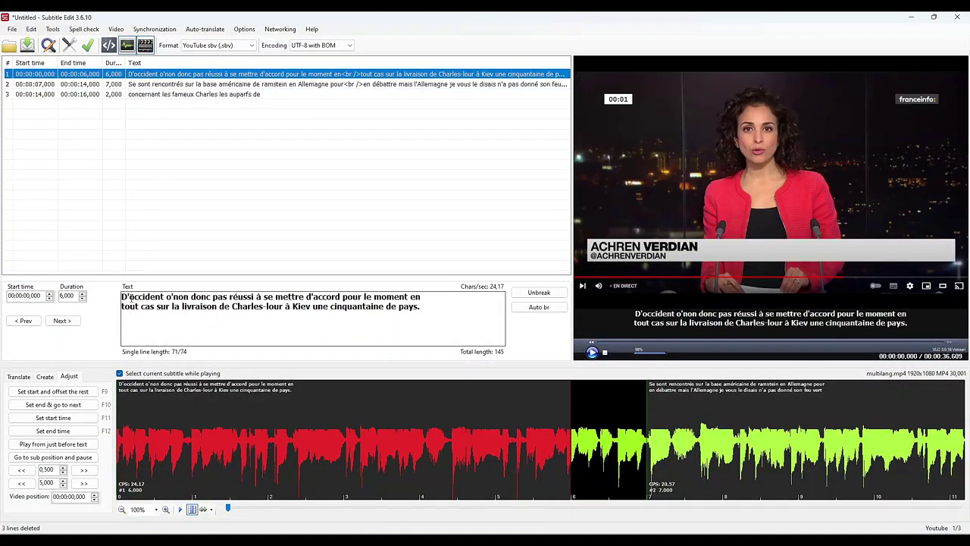
Change subtitle 1's opening 'D'occident o'non' to 'Les occidentaux n'ont' and play it back to check.
{"action": "left_click", "coordinate": [121, 297]}
{"action": "type", "text": "Les "}
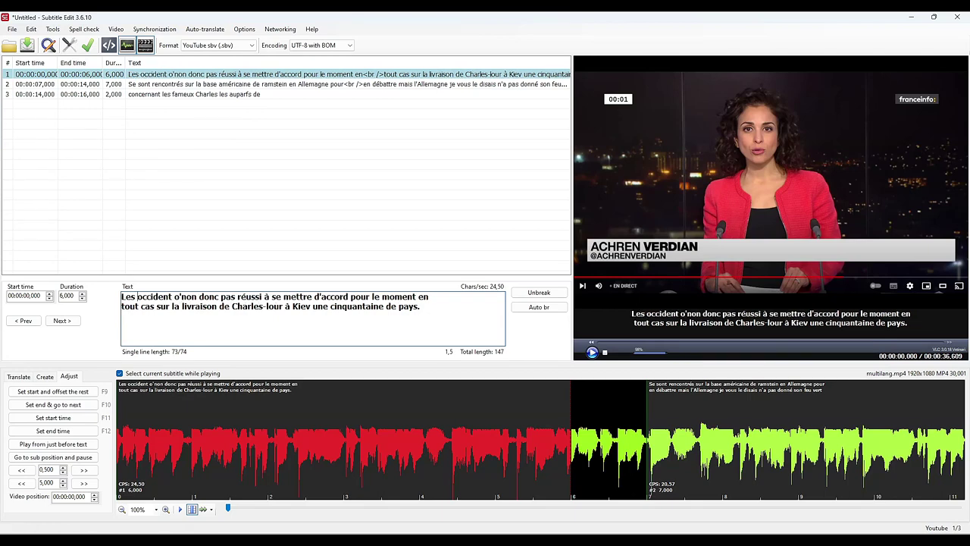
{"action": "type", "text": "aux"}
{"action": "key", "text": "Right"}
{"action": "key", "text": "Delete"}
{"action": "key", "text": "Delete"}
{"action": "type", "text": "'on"}
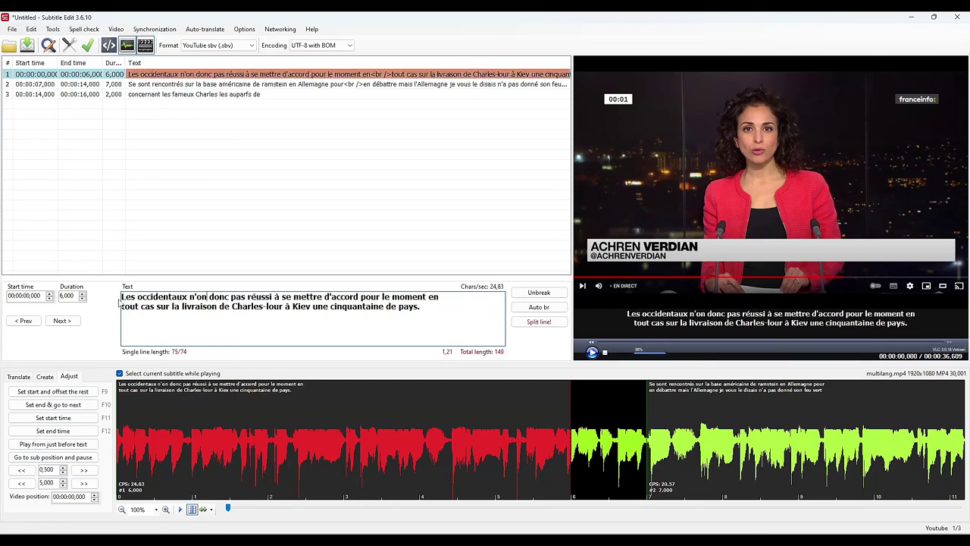
{"action": "type", "text": "t"}
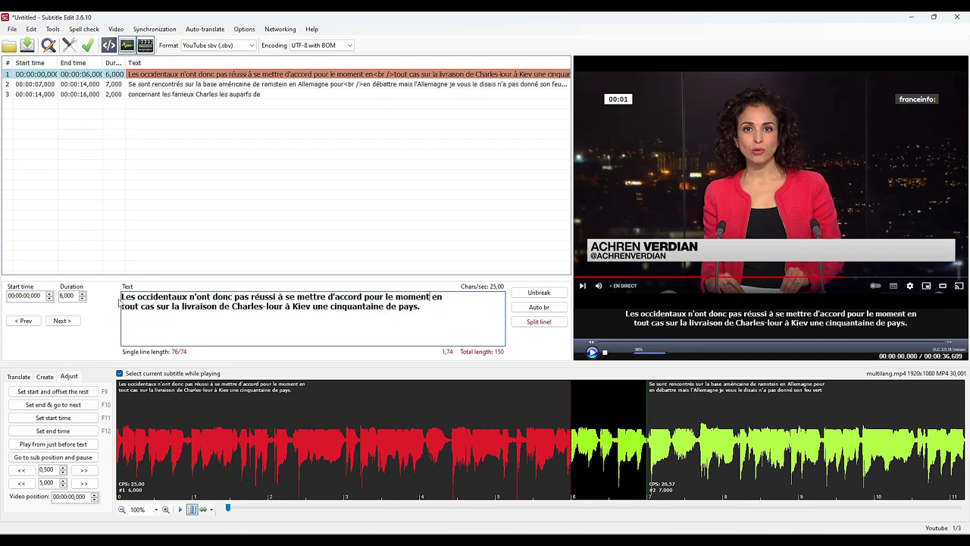
{"action": "key", "text": "ctrl+space"}
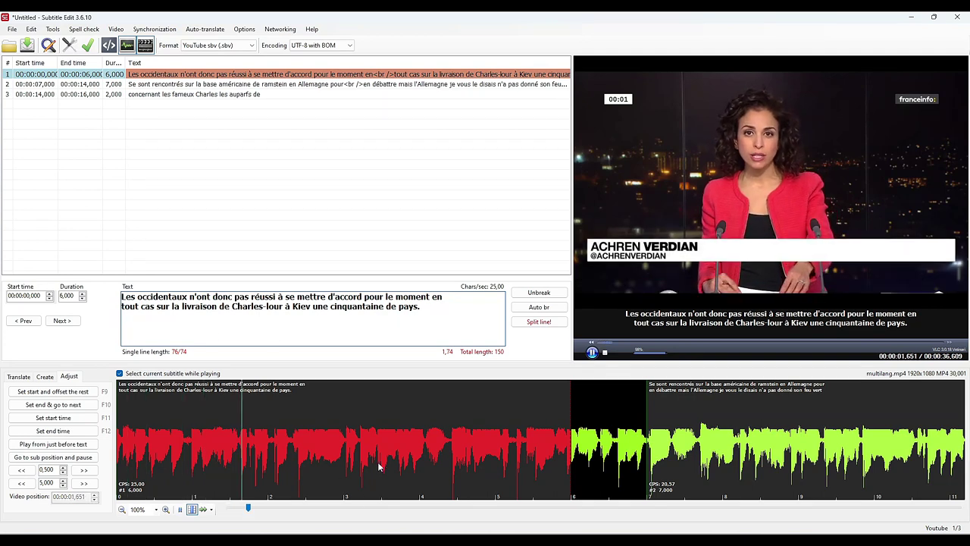
{"action": "key", "text": "ctrl+space"}
Split the opening subtitle at the 3-second video position and play it to check timing.
{"action": "left_click", "coordinate": [344, 471]}
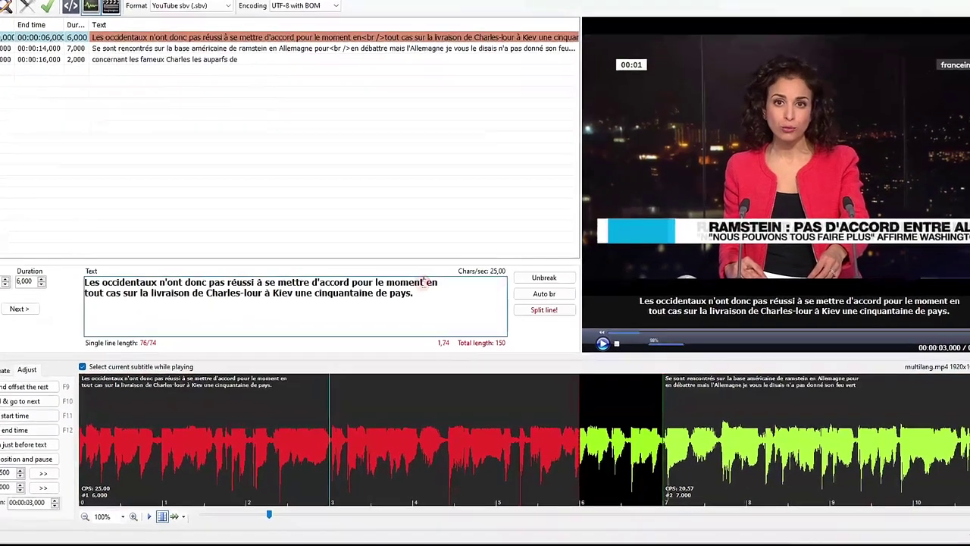
{"action": "right_click", "coordinate": [431, 296]}
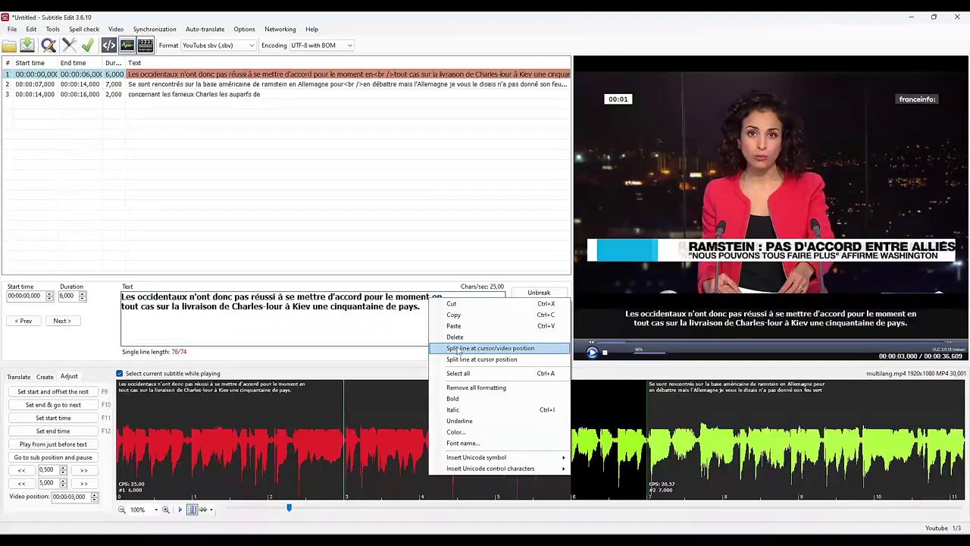
{"action": "left_click", "coordinate": [433, 270]}
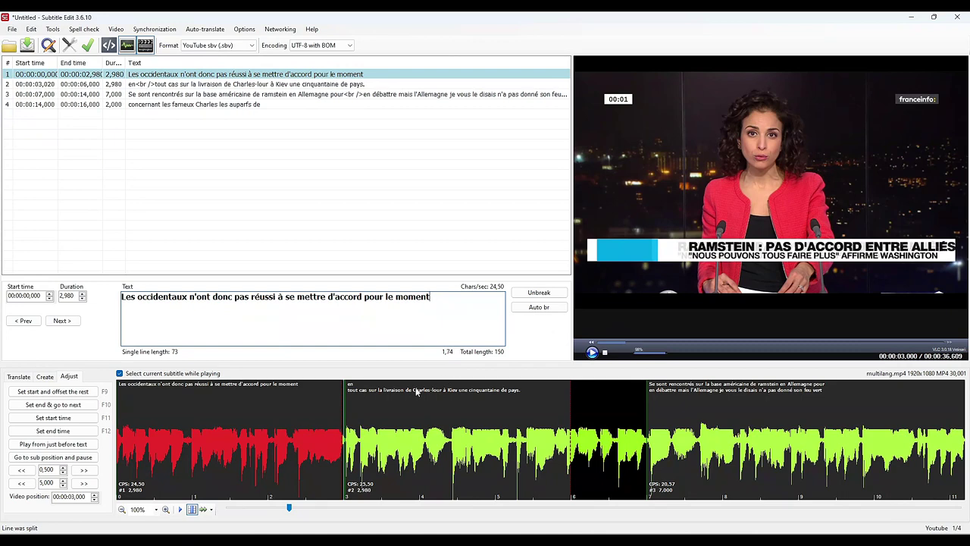
{"action": "key", "text": "ctrl+space"}
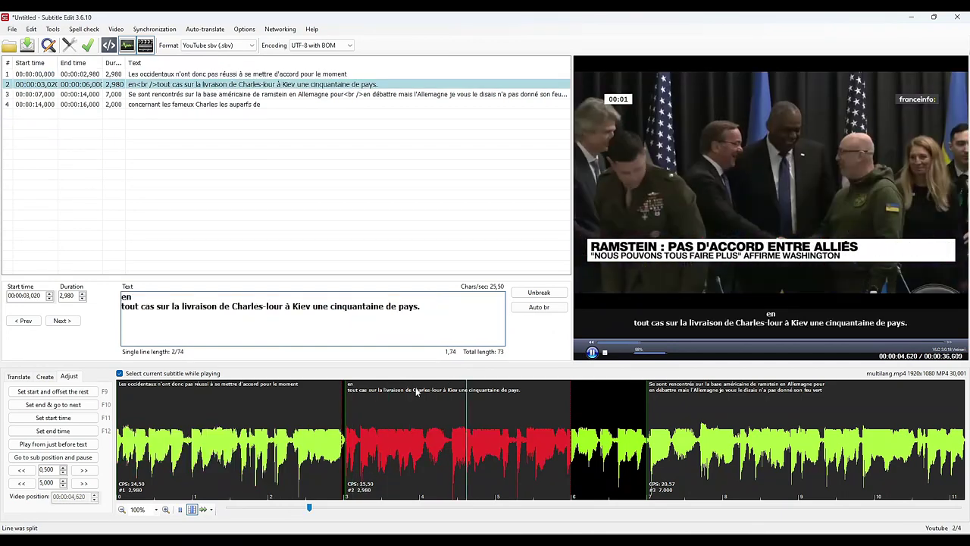
{"action": "left_click", "coordinate": [444, 336]}
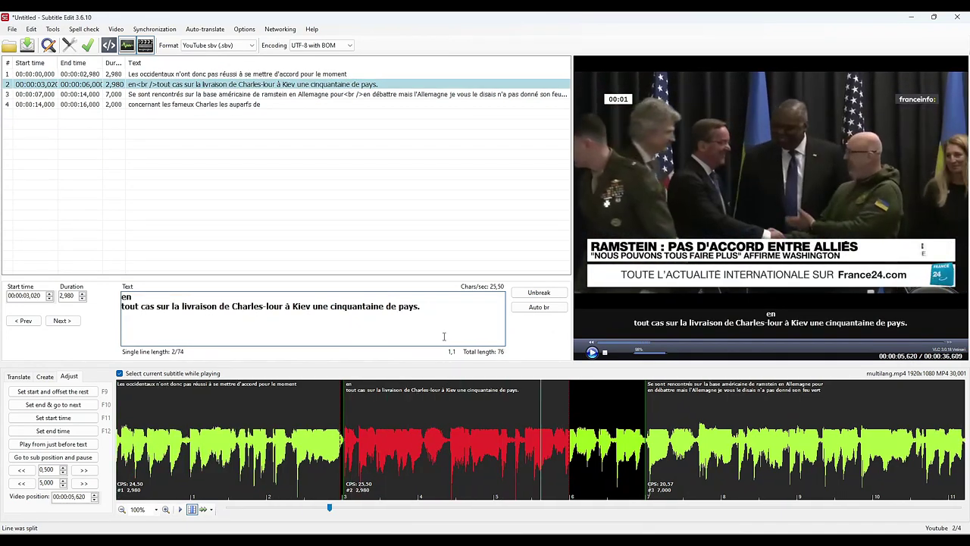
Unbreak subtitle 2 onto one line and correct 'Charles-lour' to 'chars lourds.'.
{"action": "left_click", "coordinate": [538, 292]}
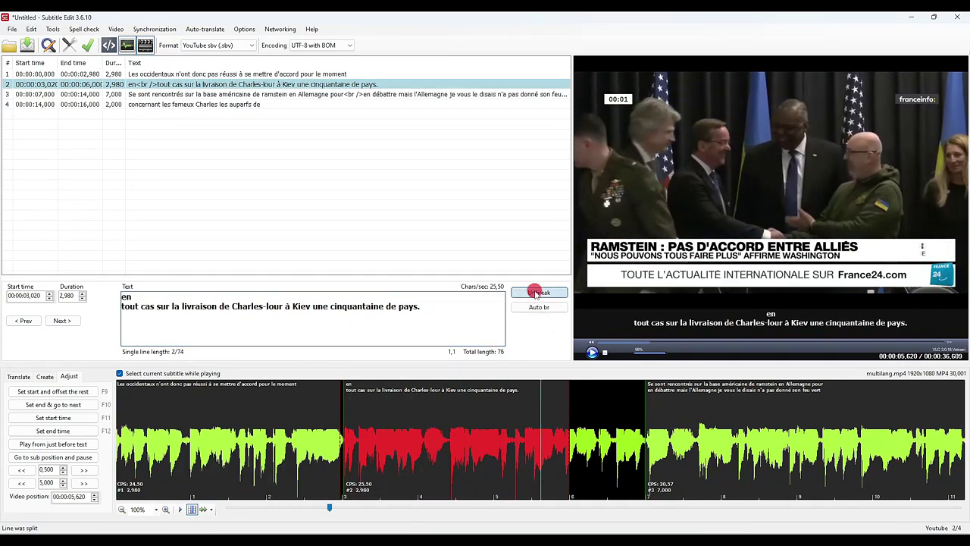
{"action": "left_click", "coordinate": [253, 299]}
{"action": "key", "text": "BackSpace"}
{"action": "type", "text": "c"}
{"action": "key", "text": "Right"}
{"action": "key", "text": "Right"}
{"action": "key", "text": "Right"}
{"action": "key", "text": "Delete"}
{"action": "key", "text": "Delete"}
{"action": "key", "text": "Right"}
{"action": "key", "text": "Delete"}
{"action": "key", "text": "Right"}
{"action": "key", "text": "Right"}
{"action": "key", "text": "Right"}
{"action": "key", "text": "Right"}
{"action": "type", "text": "ds"}
{"action": "type", "text": "."}
Split the subtitle after 'Kiev.' so 'une cinquantaine de pays.' becomes subtitle 3.
{"action": "right_click", "coordinate": [324, 296]}
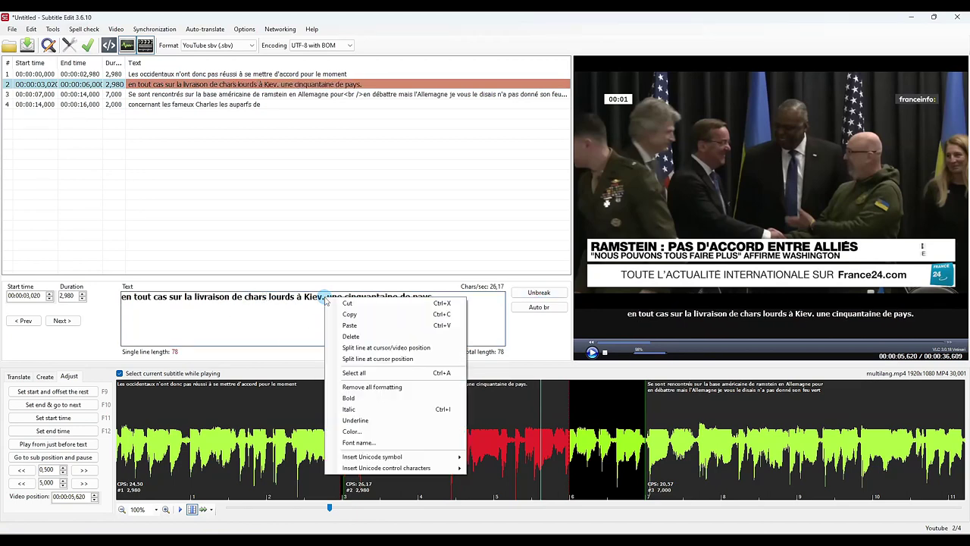
{"action": "left_click", "coordinate": [367, 352]}
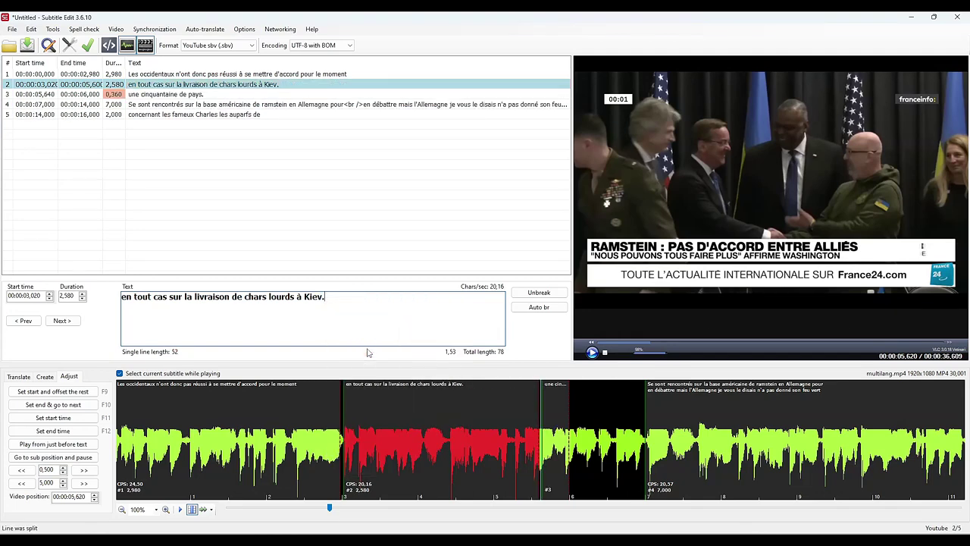
{"action": "left_click", "coordinate": [214, 94]}
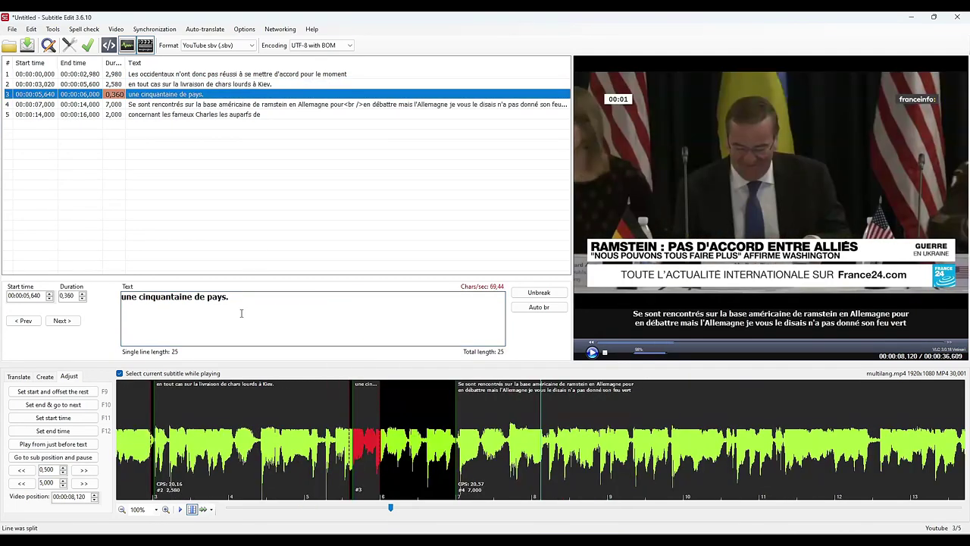
Merge subtitles 3 and 4 into one subtitle.
{"action": "left_click_drag", "start_coordinate": [241, 312], "coordinate": [119, 296]}
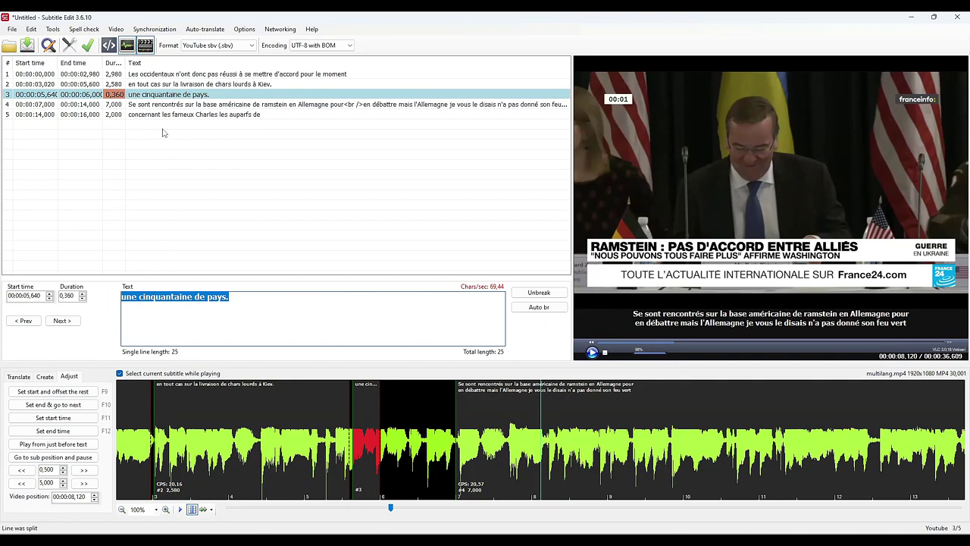
{"action": "left_click", "coordinate": [262, 322]}
{"action": "left_click", "coordinate": [216, 97]}
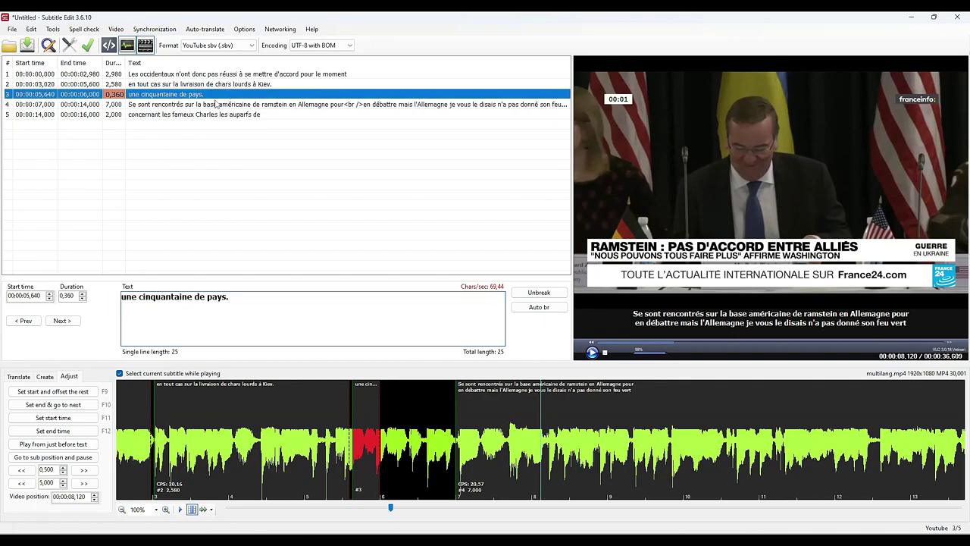
{"action": "left_click", "coordinate": [216, 104], "text": "shift"}
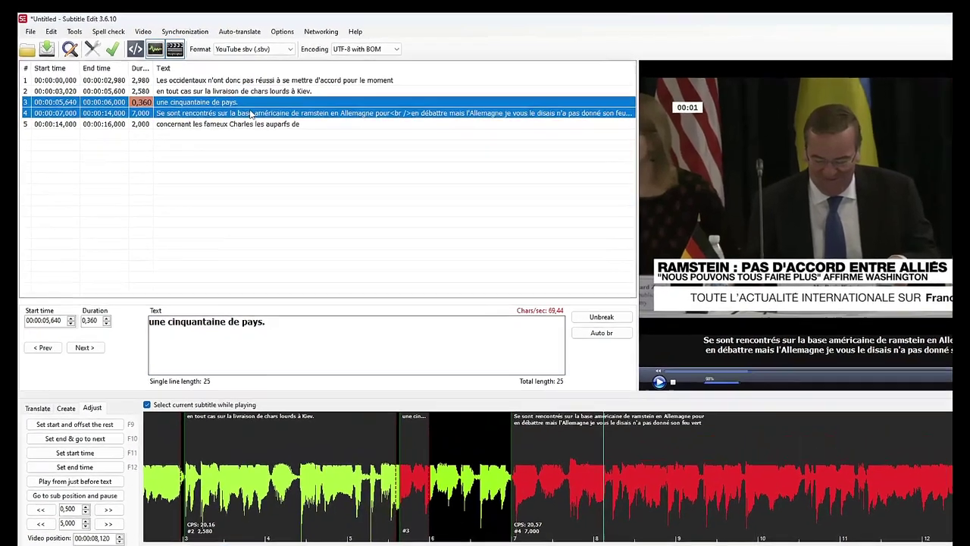
{"action": "right_click", "coordinate": [216, 105]}
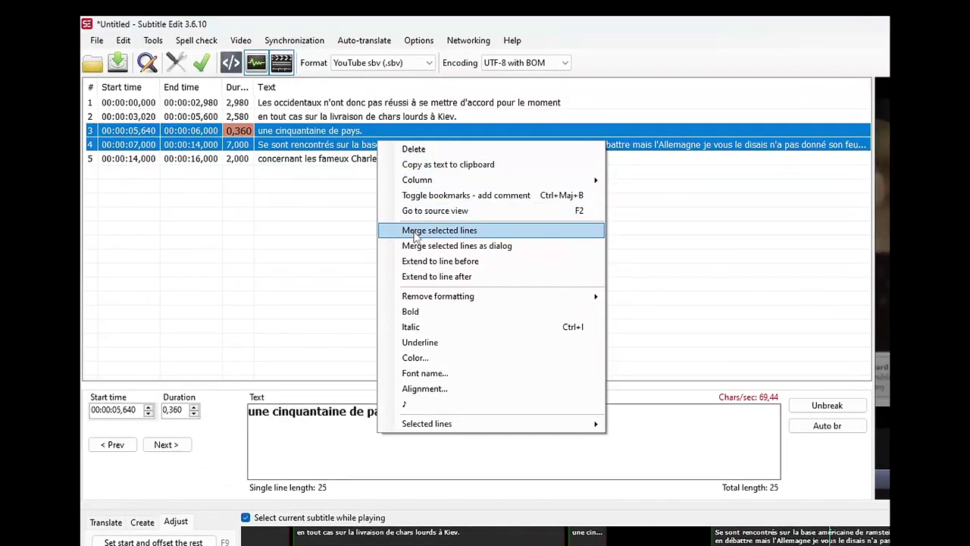
{"action": "left_click", "coordinate": [414, 237]}
Capitalise 'Une', remove the period after 'pays', and lowercase 'se' in the merged text.
{"action": "left_click", "coordinate": [446, 446]}
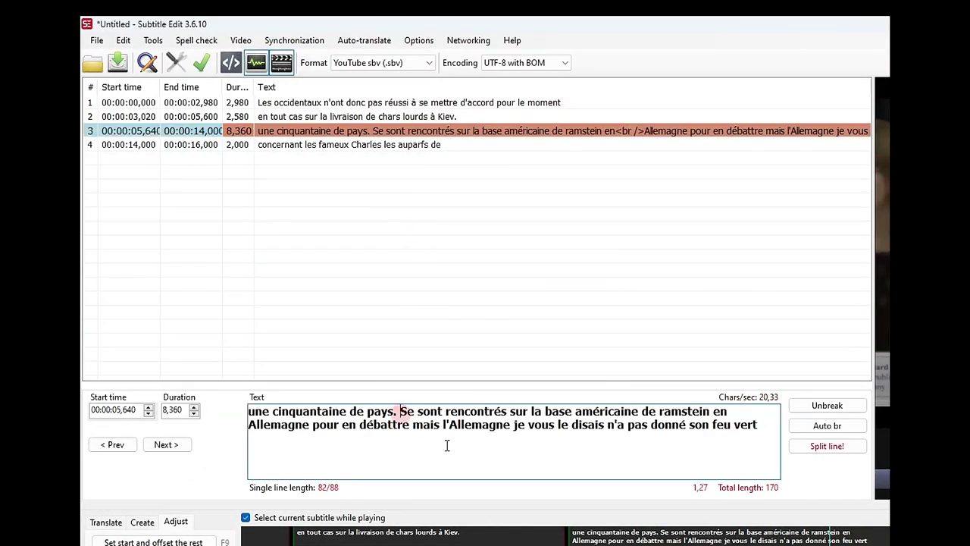
{"action": "key", "text": "ctrl+Home"}
{"action": "key", "text": "Delete"}
{"action": "type", "text": "U"}
{"action": "key", "text": "ctrl+Right"}
{"action": "key", "text": "ctrl+Right"}
{"action": "key", "text": "ctrl+Right"}
{"action": "key", "text": "ctrl+Right"}
{"action": "key", "text": "Delete"}
{"action": "key", "text": "Right"}
{"action": "key", "text": "Delete"}
{"action": "type", "text": "s"}
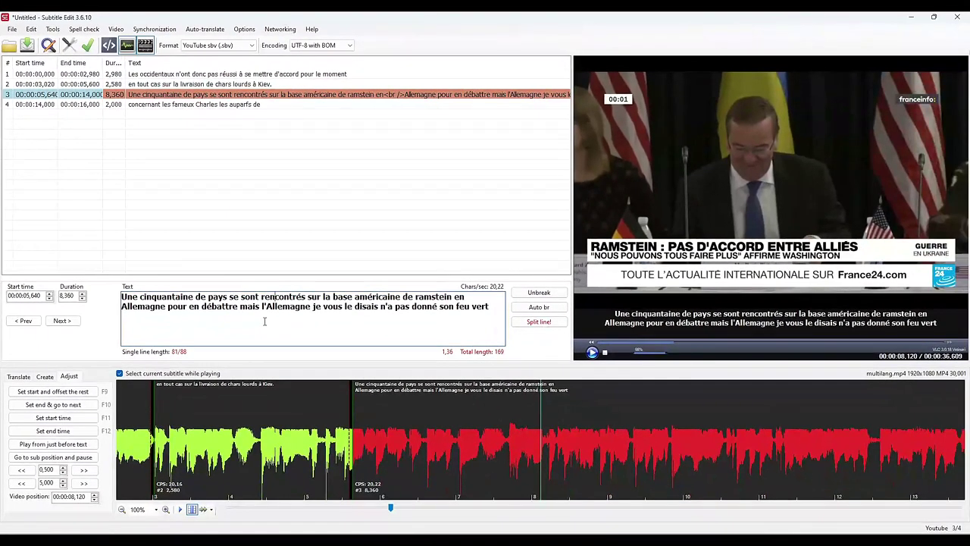
{"action": "key", "text": "Delete"}
{"action": "type", "text": "R"}
Split the subtitle after 'Allemagne' at 10.543 s, starting a new 'pour en débattre…' subtitle.
{"action": "left_click", "coordinate": [164, 308]}
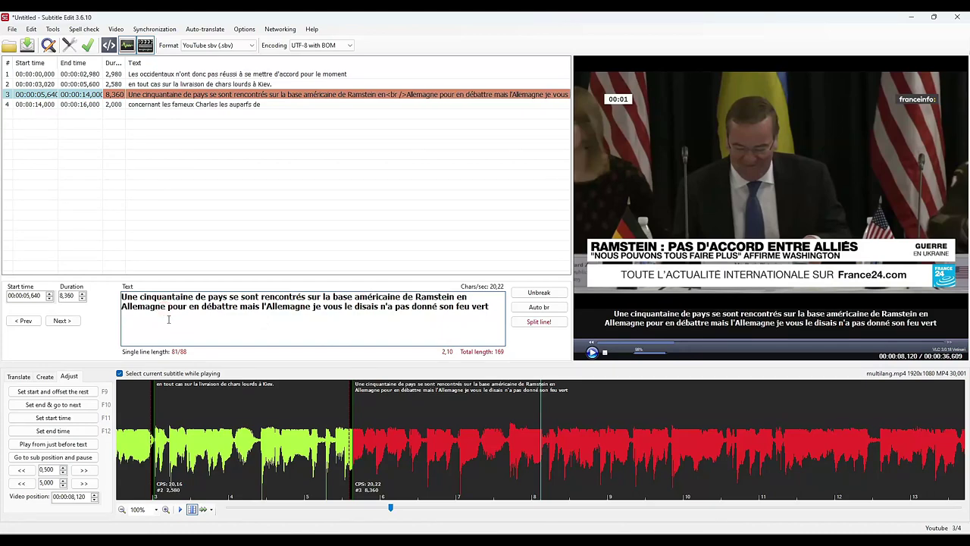
{"action": "key", "text": "ctrl+space"}
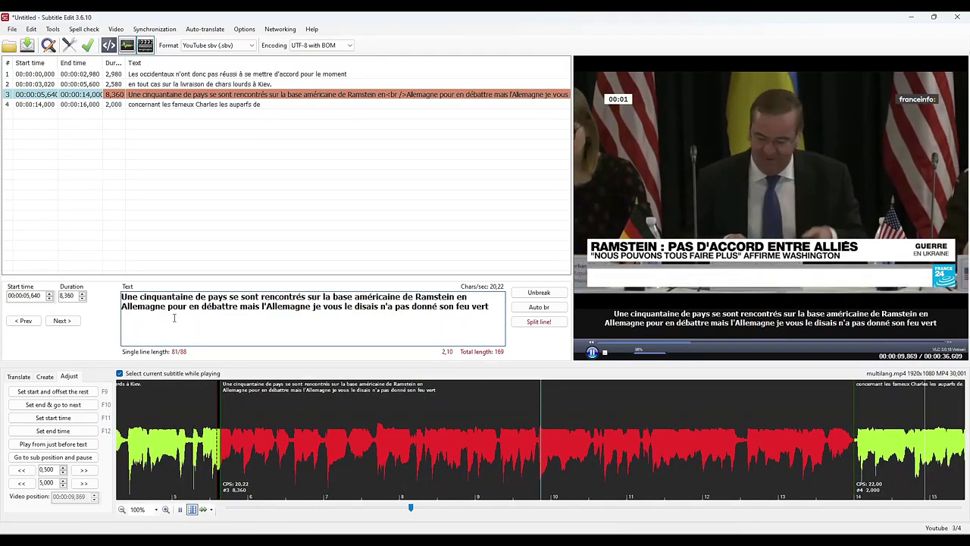
{"action": "key", "text": "ctrl+space"}
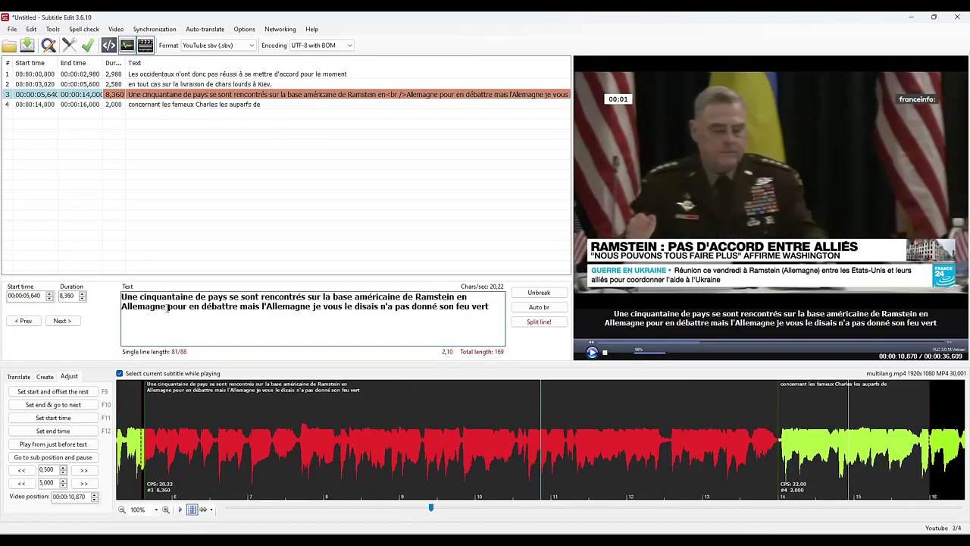
{"action": "left_click", "coordinate": [516, 469]}
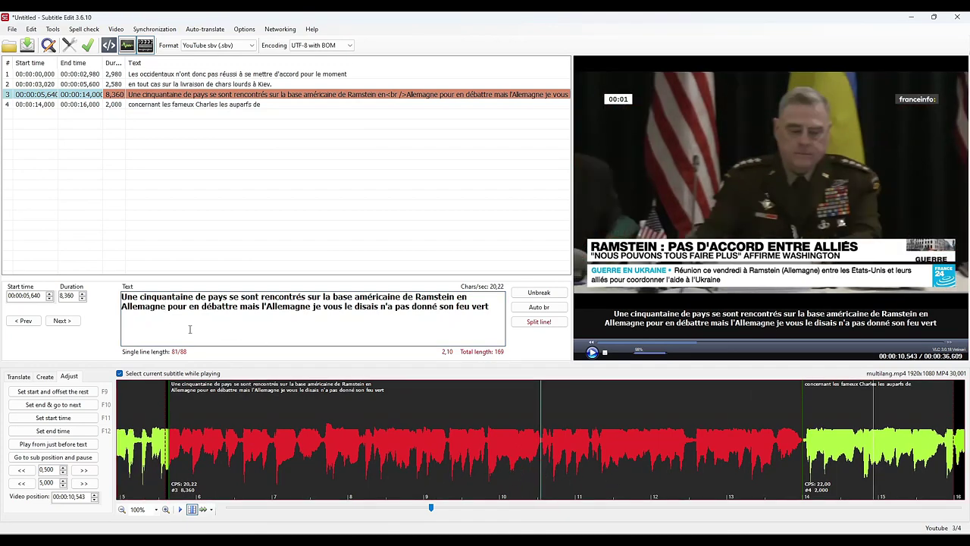
{"action": "right_click", "coordinate": [167, 307]}
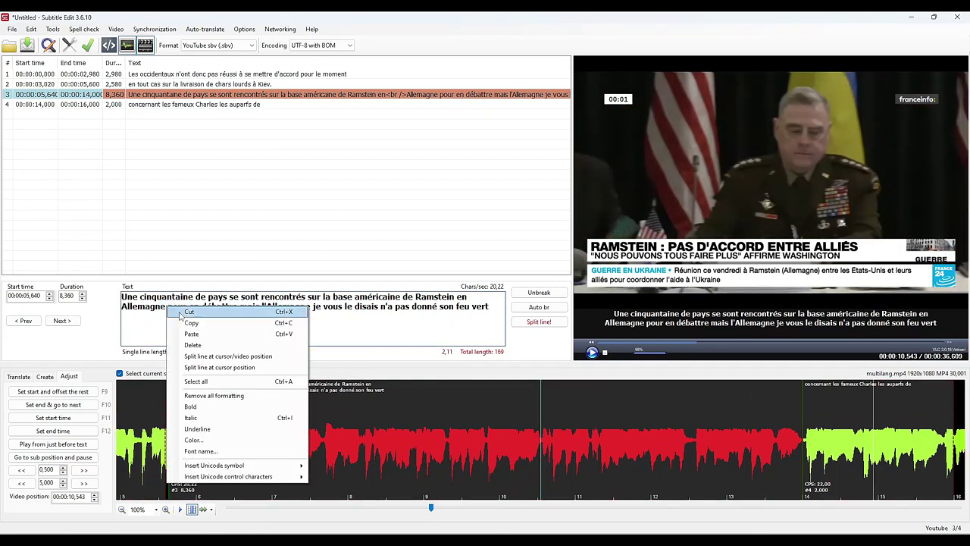
{"action": "left_click", "coordinate": [193, 356]}
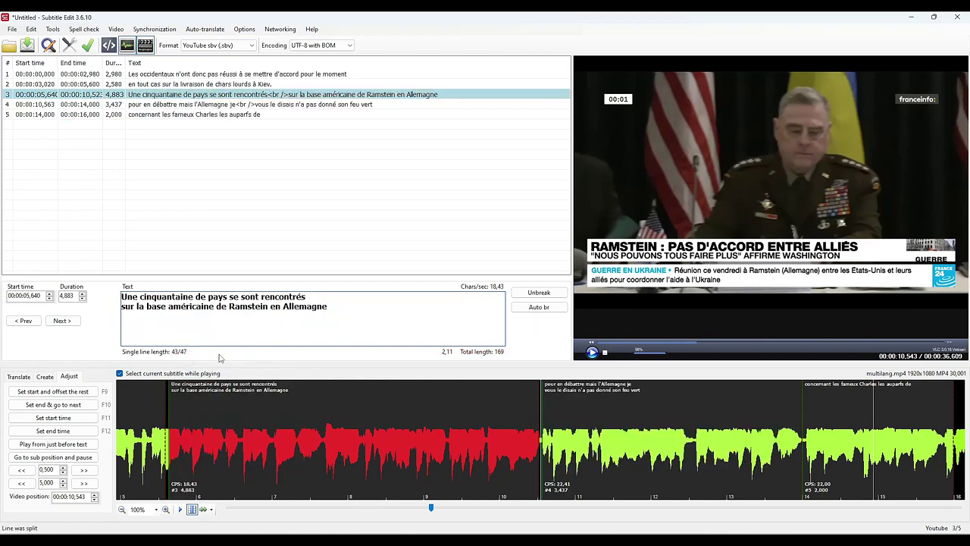
Set subtitle 4's end and subtitle 5's start to the speech during playback.
{"action": "key", "text": "ctrl+space"}
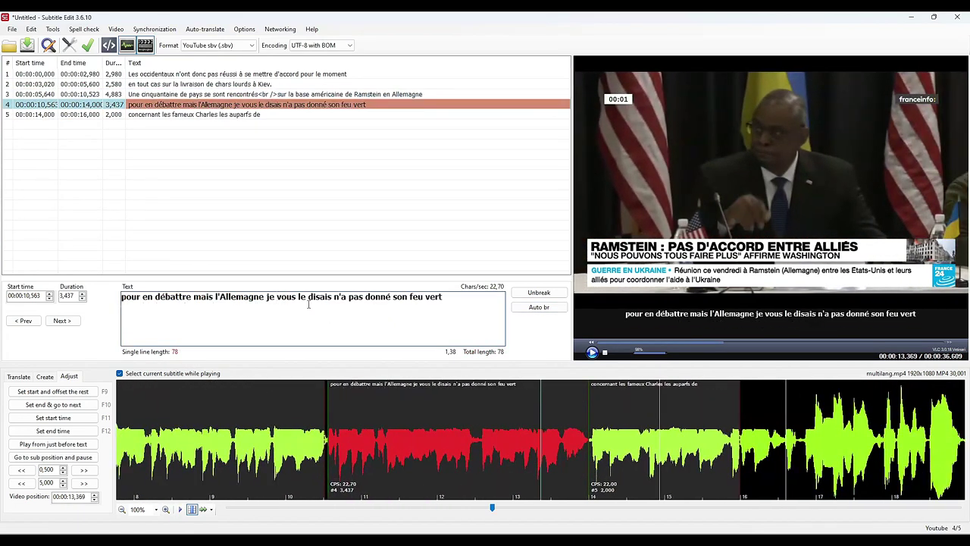
{"action": "key", "text": "F12"}
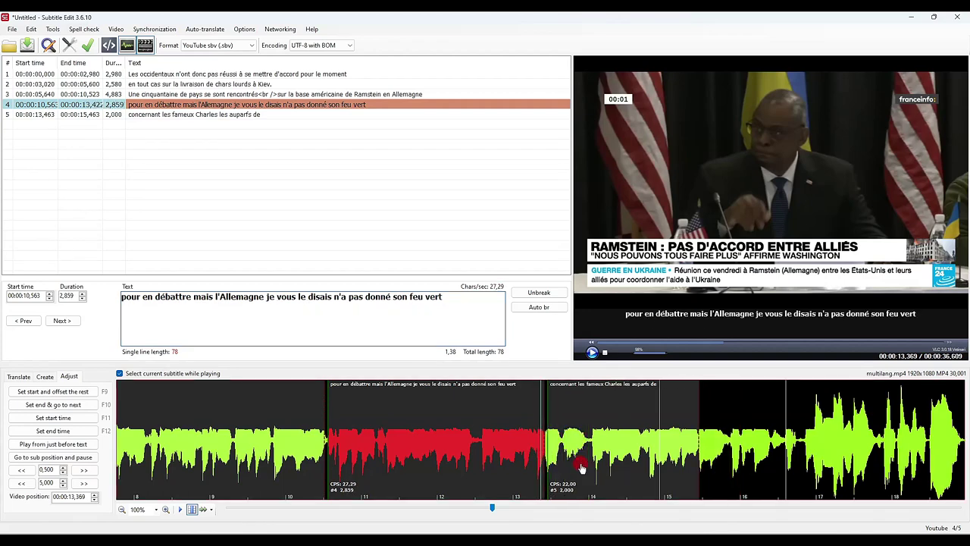
{"action": "key", "text": "F11"}
Retype subtitle 5 as 'concernant les fameux chars Léopard II.'.
{"action": "double_click", "coordinate": [218, 296]}
{"action": "type", "text": "chars"}
{"action": "type", "text": " Léopard II"}
{"action": "key", "text": "shift+End"}
{"action": "type", "text": "."}
Adjust the last subtitle's end on the waveform to 16.409 s.
{"action": "left_click_drag", "start_coordinate": [511, 452], "coordinate": [556, 453]}
{"action": "key", "text": "ctrl+z"}
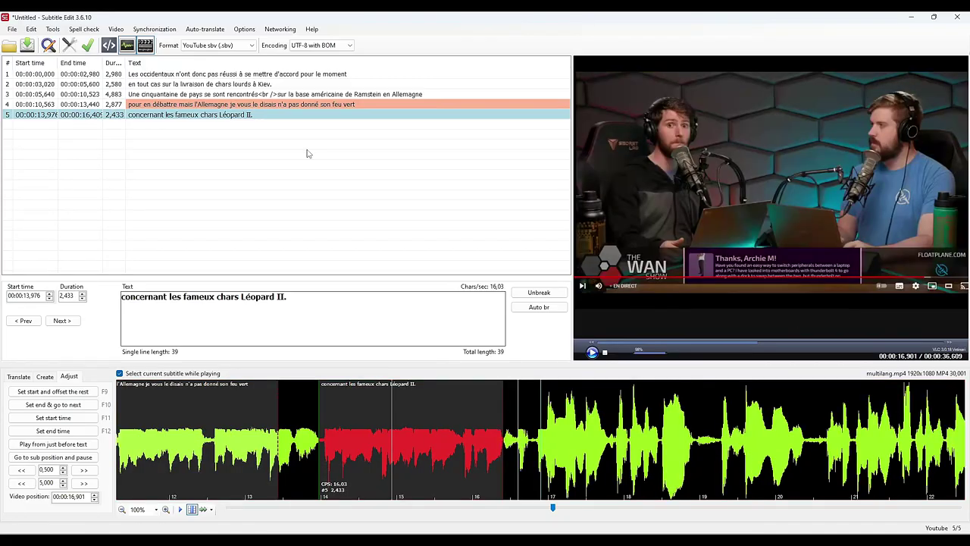
{"action": "left_click", "coordinate": [206, 106]}
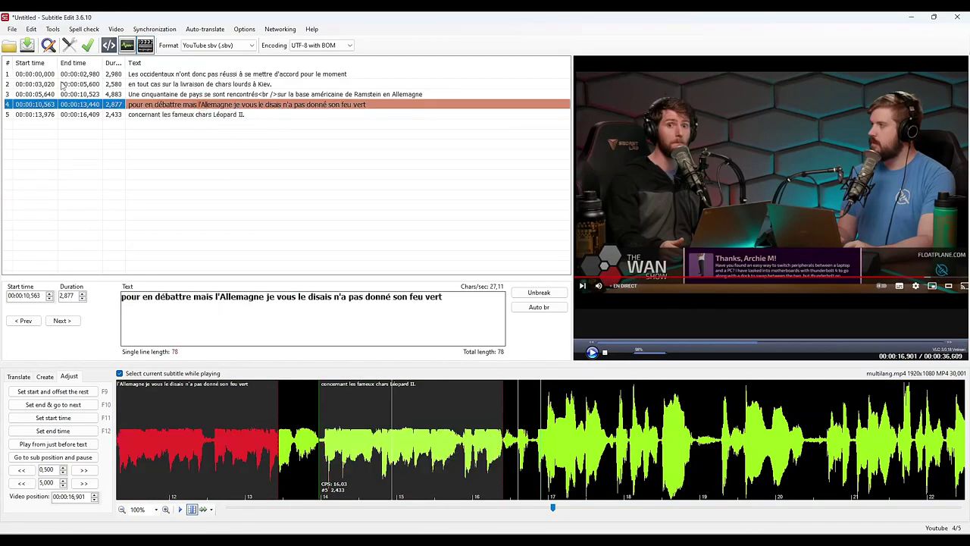
Find the too-long subtitle 4 via List errors and break it onto two lines with Fix common errors.
{"action": "left_click", "coordinate": [52, 29]}
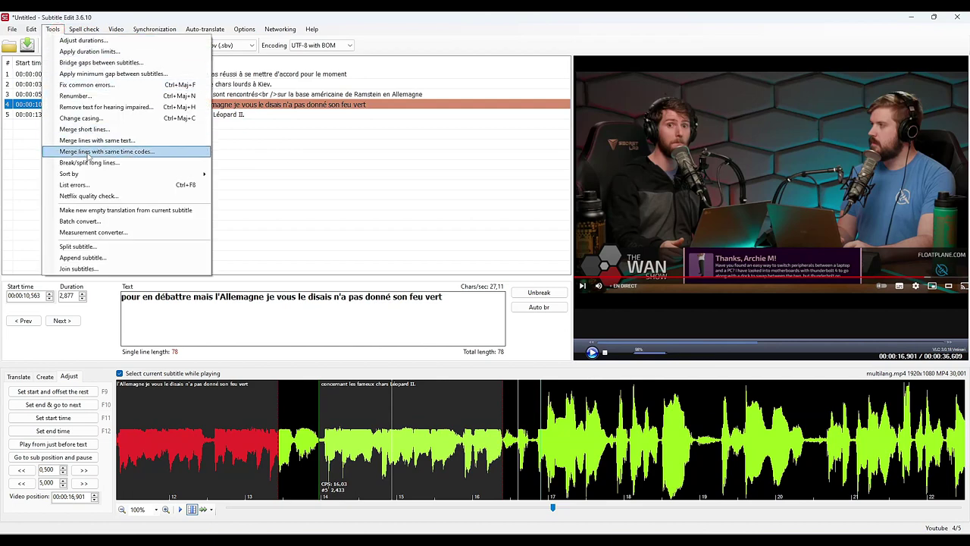
{"action": "left_click", "coordinate": [76, 184]}
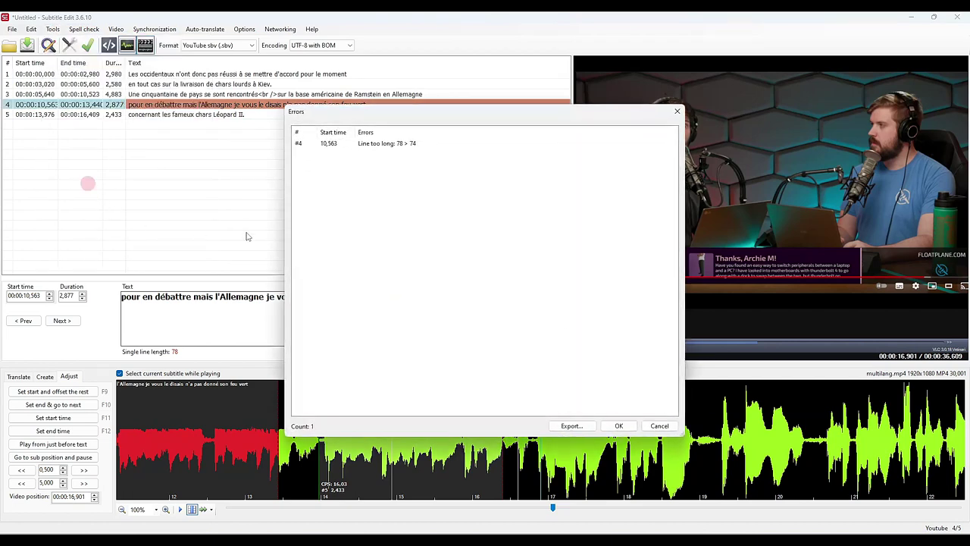
{"action": "double_click", "coordinate": [390, 143]}
{"action": "left_click", "coordinate": [53, 29]}
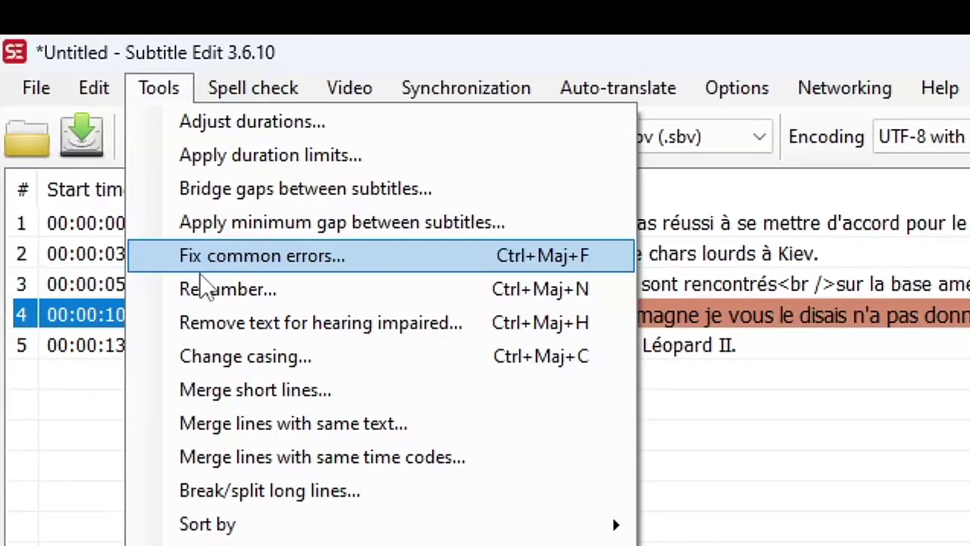
{"action": "left_click", "coordinate": [204, 258]}
{"action": "left_click", "coordinate": [629, 401]}
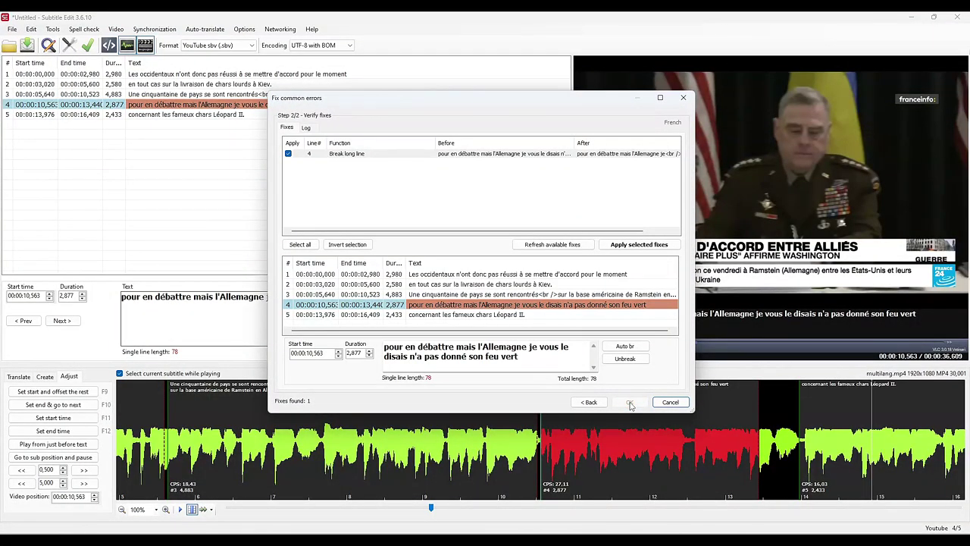
{"action": "left_click", "coordinate": [613, 245]}
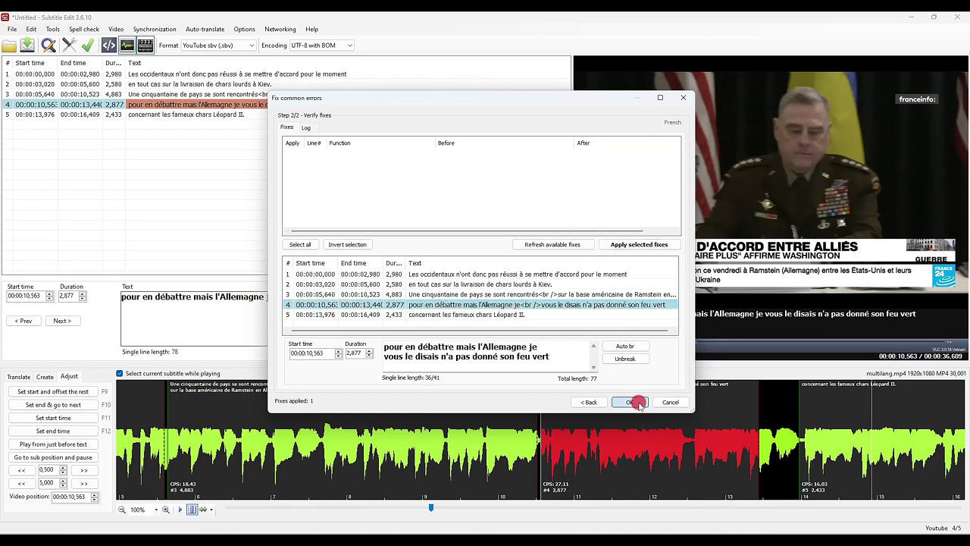
{"action": "left_click", "coordinate": [639, 403]}
Save the subtitles as francais.sbv.
{"action": "left_click", "coordinate": [199, 94]}
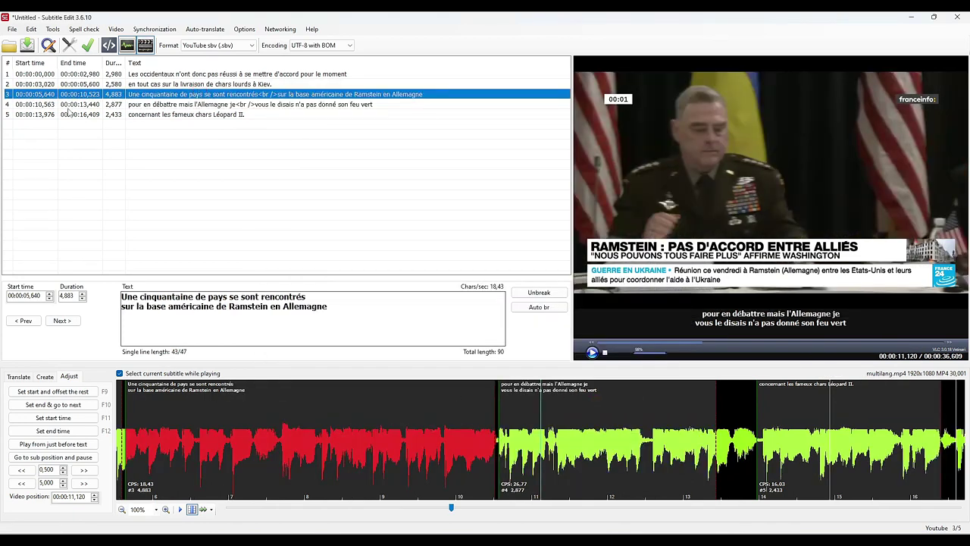
{"action": "left_click", "coordinate": [27, 44]}
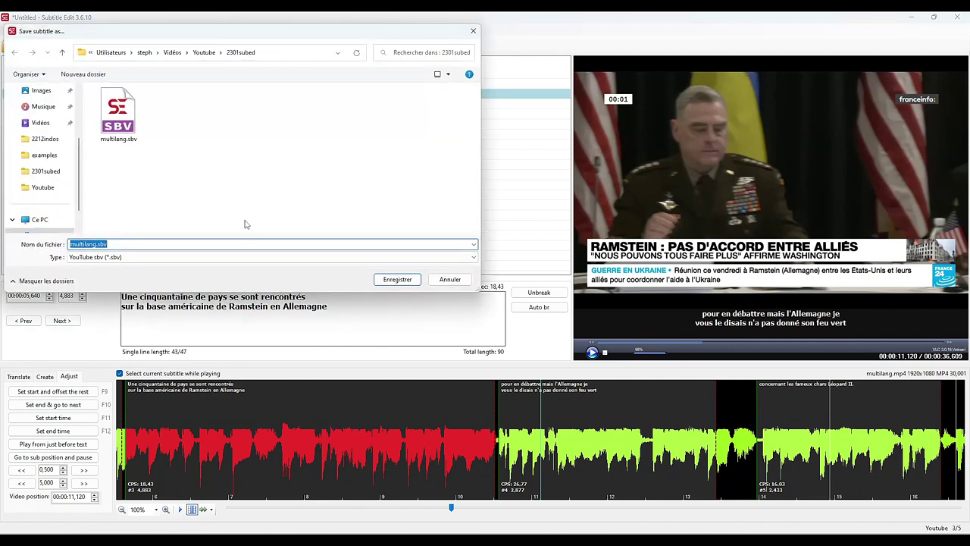
{"action": "type", "text": "francais"}
{"action": "left_click", "coordinate": [397, 278]}
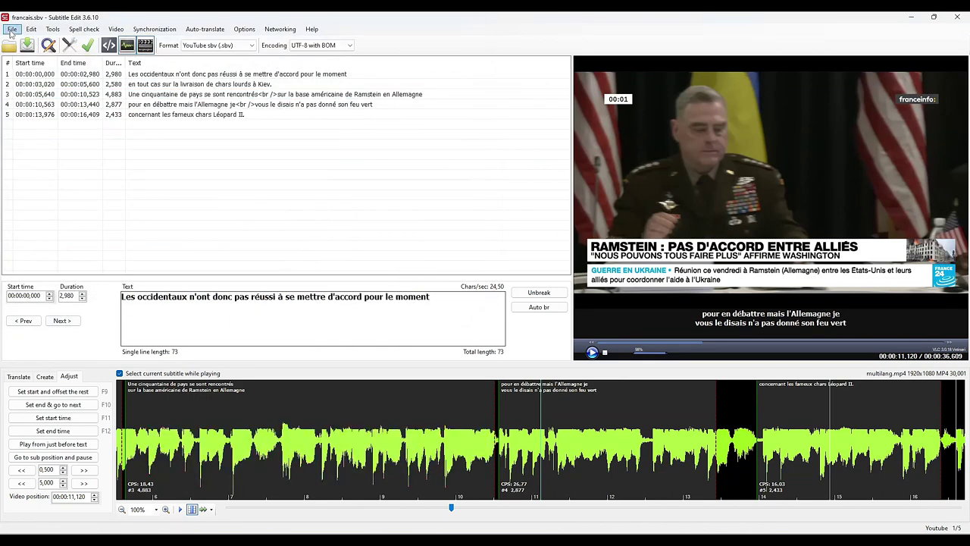
{"action": "left_click", "coordinate": [12, 29]}
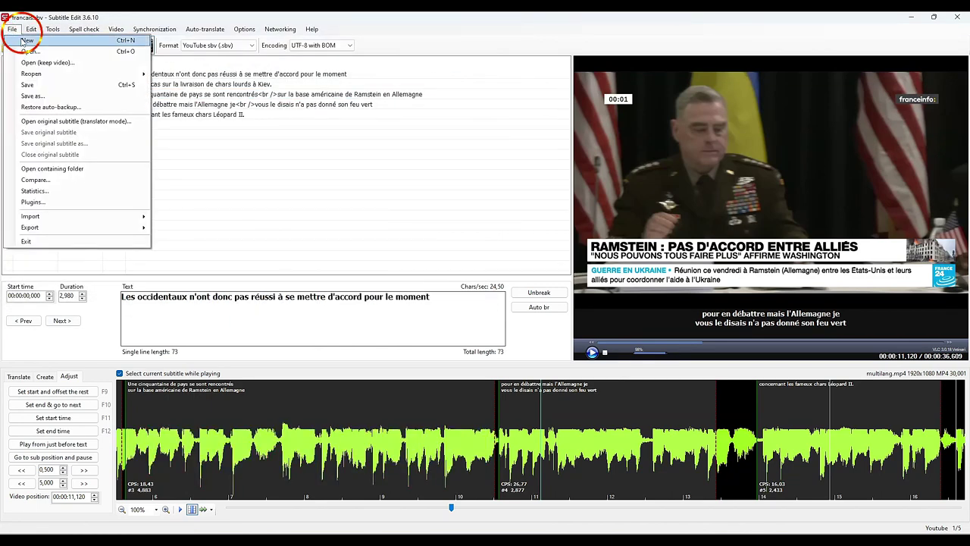
Start a new subtitle file and open the video multilang.mp4.
{"action": "left_click", "coordinate": [25, 41]}
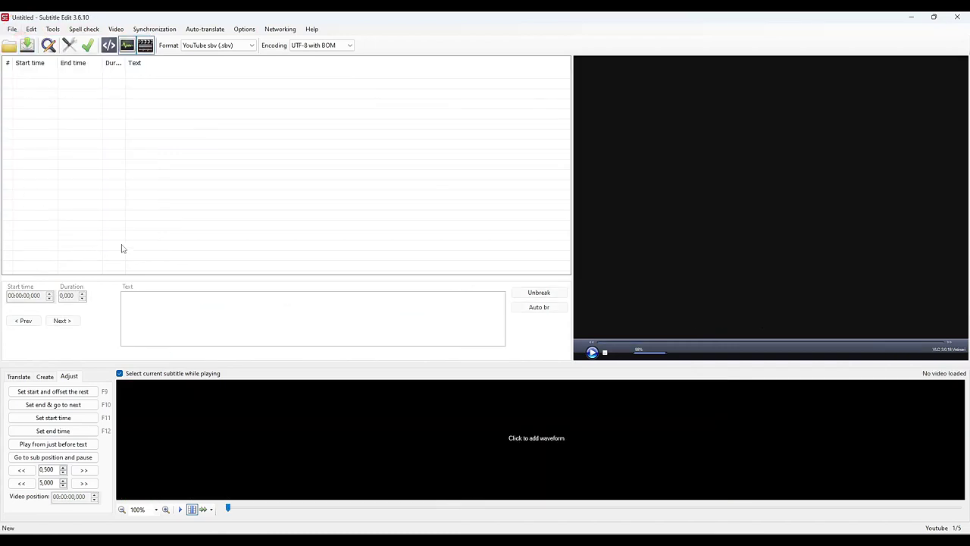
{"action": "left_click", "coordinate": [698, 175]}
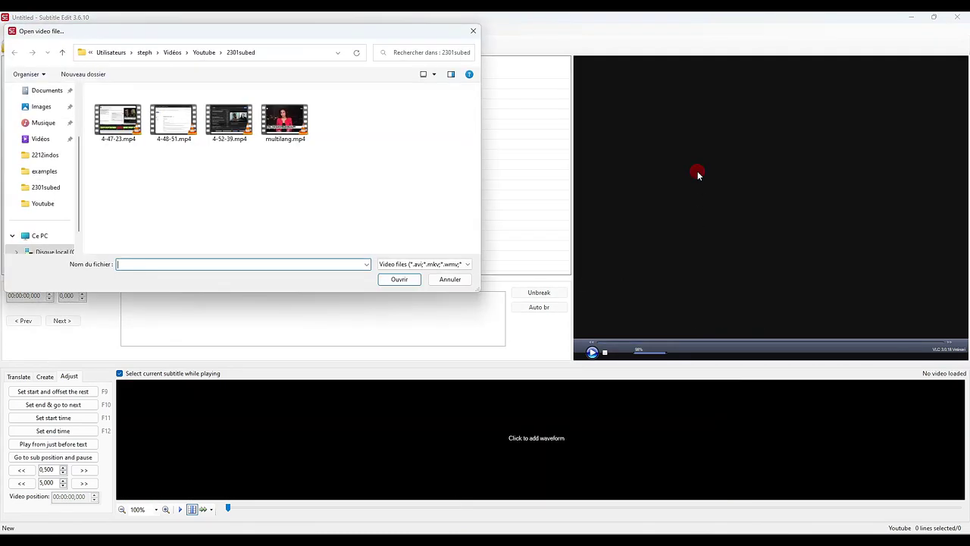
{"action": "left_click", "coordinate": [295, 132]}
{"action": "left_click", "coordinate": [399, 279]}
Open Whisper audio-to-text and display its language list.
{"action": "left_click", "coordinate": [116, 29]}
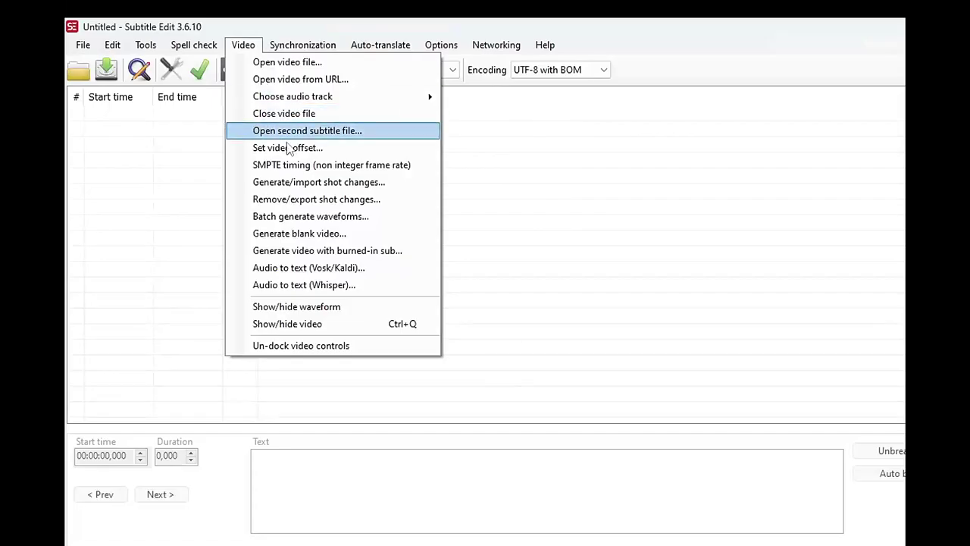
{"action": "left_click", "coordinate": [313, 284]}
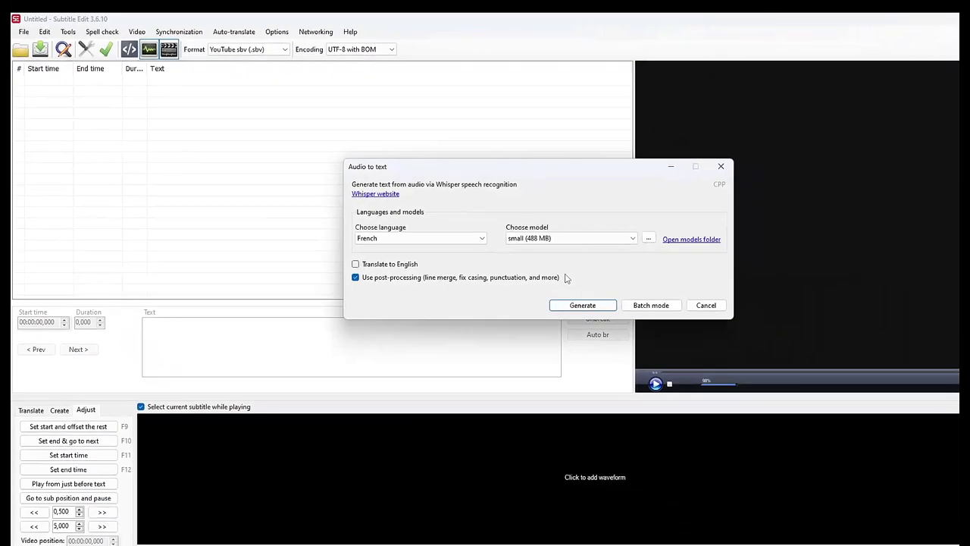
{"action": "left_click", "coordinate": [642, 338]}
{"action": "scroll", "coordinate": [642, 388], "scroll_direction": "up", "scroll_amount": 2}
Transcribe the audio in English and review subtitles 1 and 2.
{"action": "left_click", "coordinate": [372, 244]}
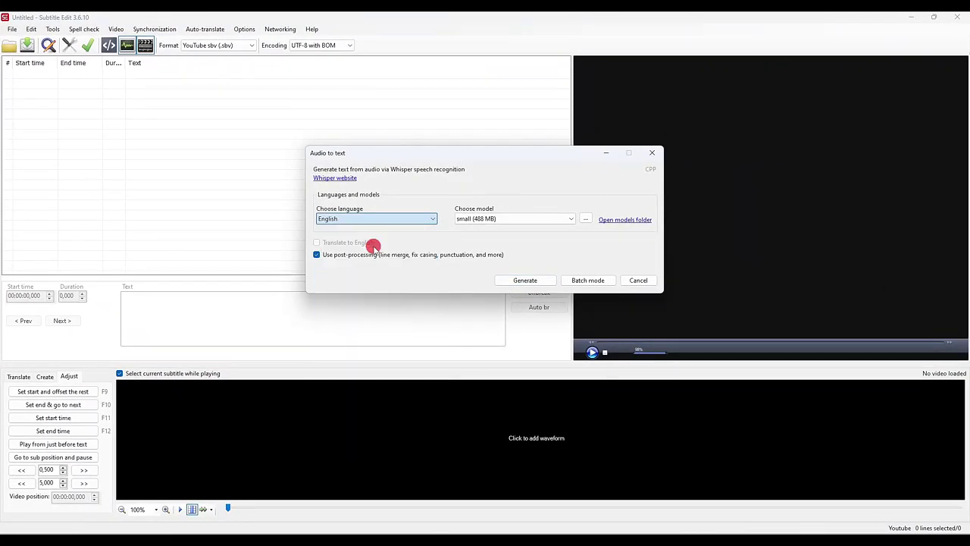
{"action": "left_click", "coordinate": [522, 283]}
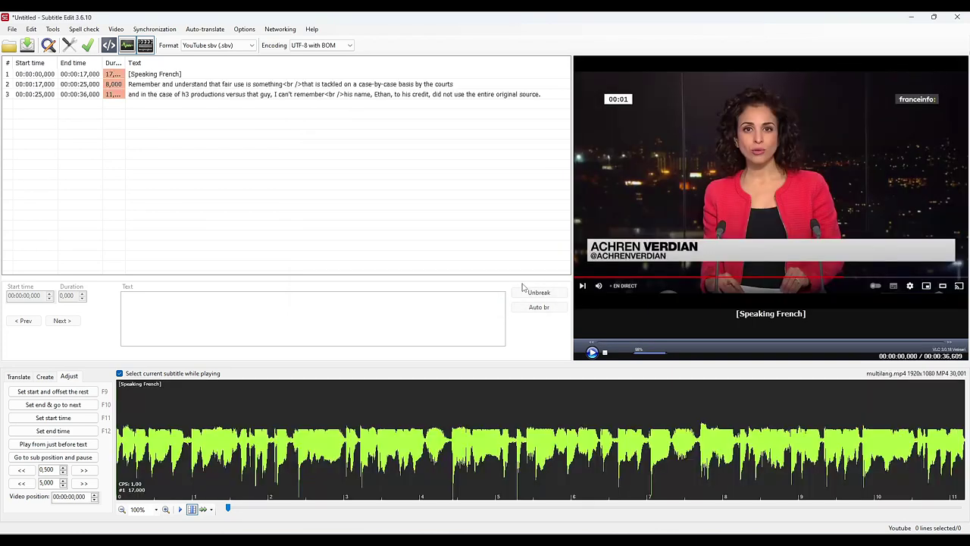
{"action": "left_click", "coordinate": [151, 74]}
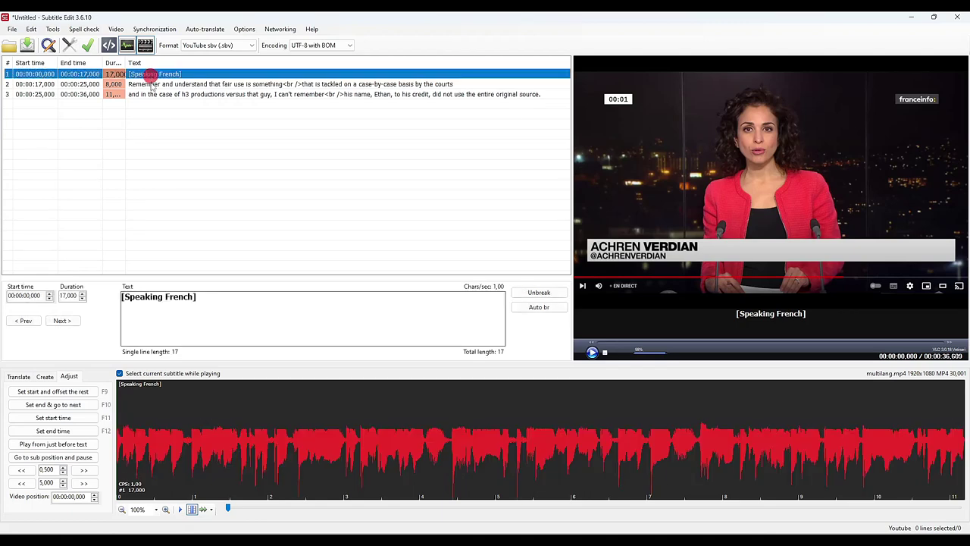
{"action": "left_click", "coordinate": [157, 84]}
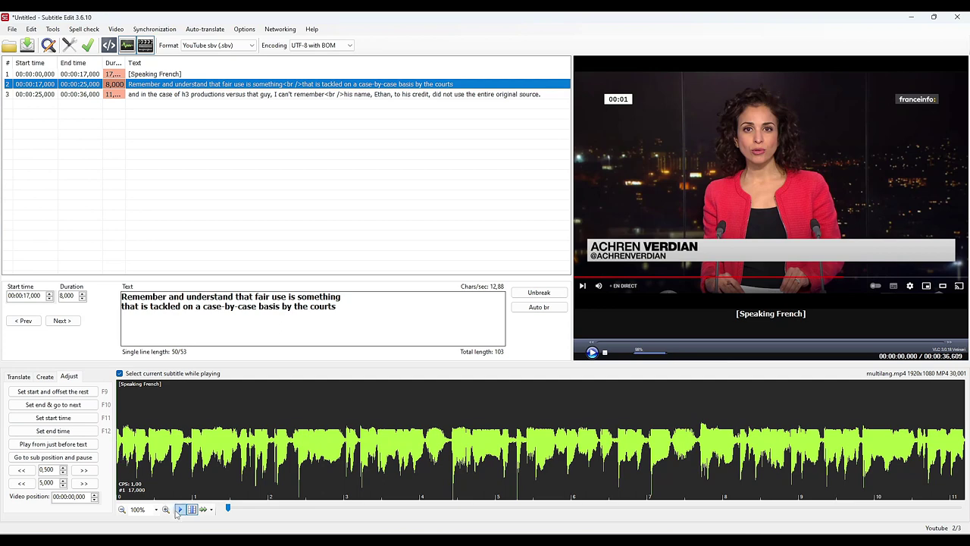
Set playback to 70% and move subtitle 2 to start at 00:00:16.846.
{"action": "left_click", "coordinate": [210, 510]}
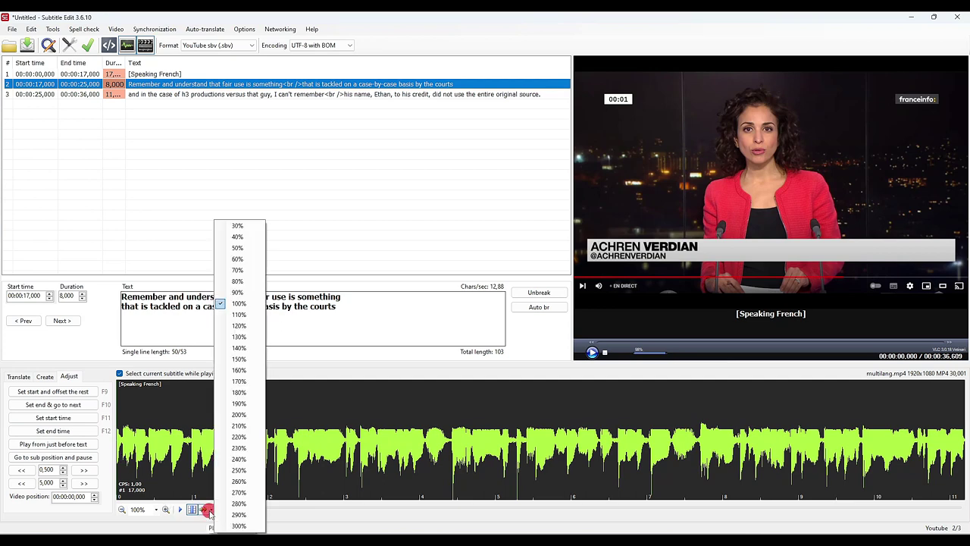
{"action": "left_click", "coordinate": [254, 270]}
{"action": "left_click", "coordinate": [192, 82]}
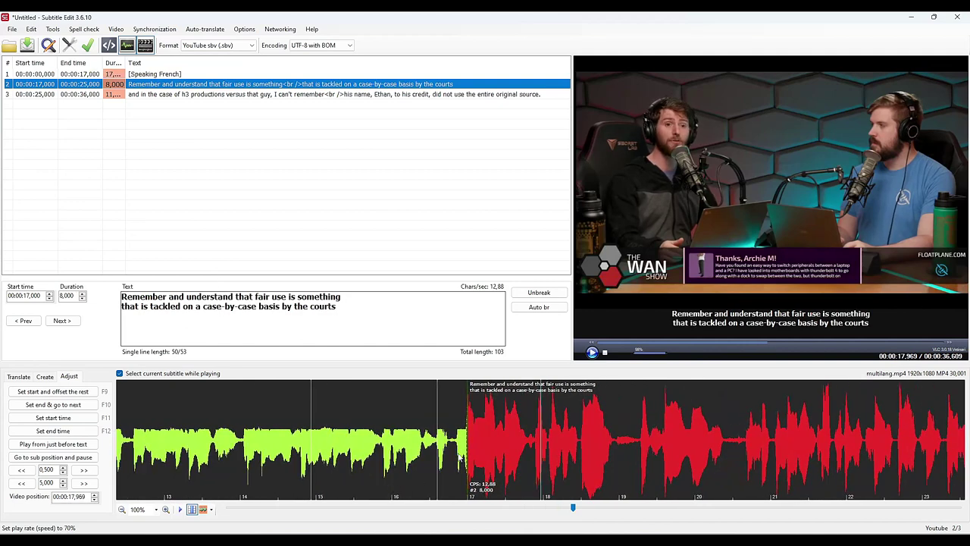
{"action": "mouse_move", "coordinate": [468, 443]}
{"action": "left_mouse_down"}
{"action": "mouse_move", "coordinate": [458, 452]}
{"action": "mouse_move", "coordinate": [467, 455]}
{"action": "left_mouse_up"}
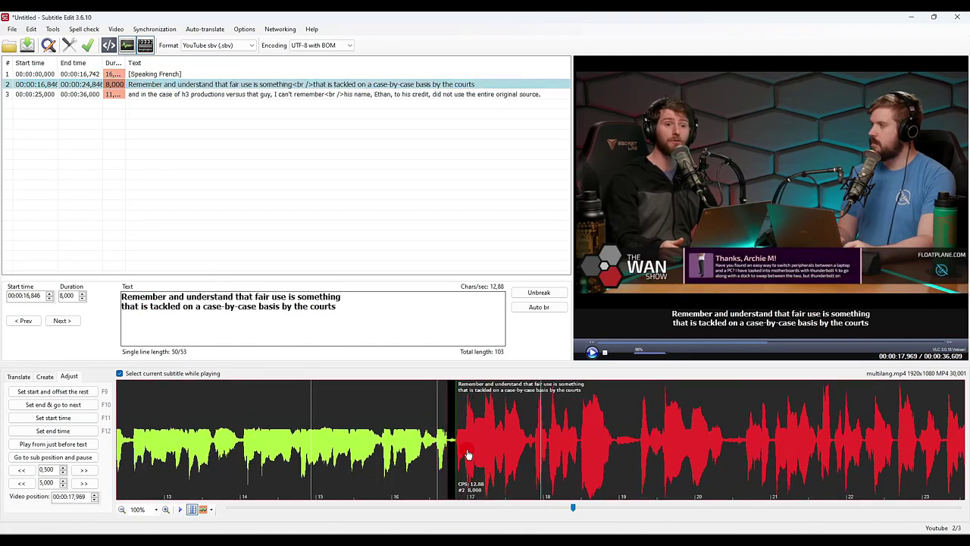
Split off 'Remember and understand' as its own subtitle.
{"action": "left_click", "coordinate": [235, 296]}
{"action": "right_click", "coordinate": [235, 296]}
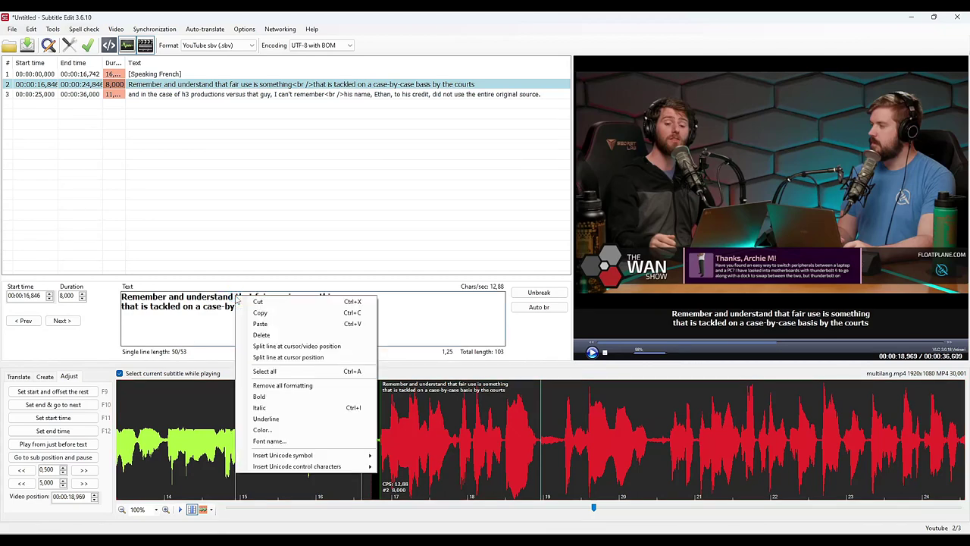
{"action": "left_click", "coordinate": [264, 347]}
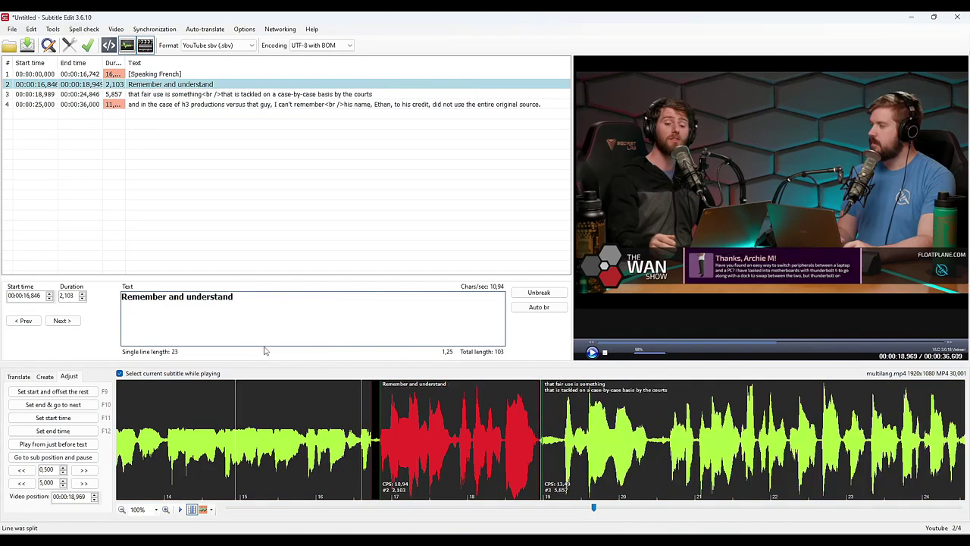
{"action": "key", "text": "ctrl+space"}
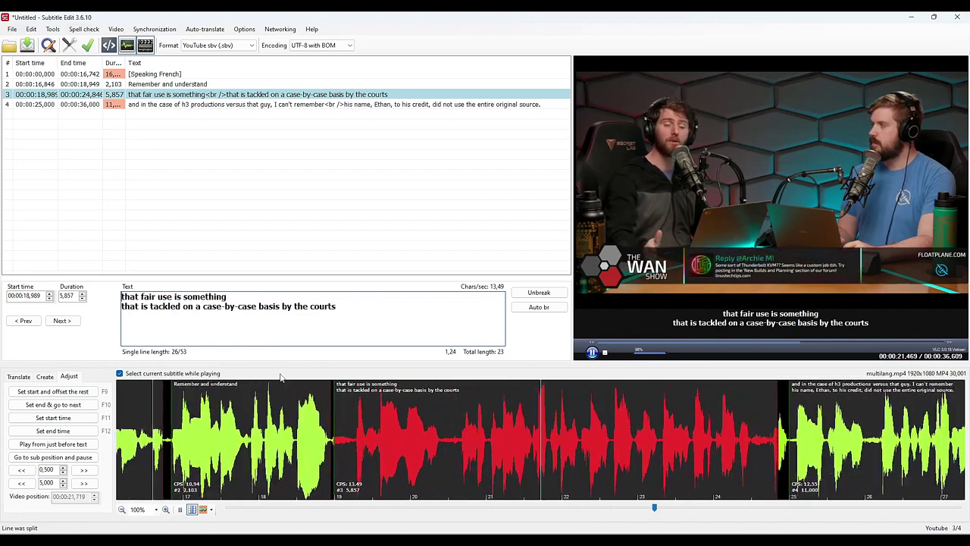
Retime the fair use subtitle to end at 24.025 and shift the h3 productions subtitle earlier.
{"action": "left_click_drag", "start_coordinate": [277, 453], "coordinate": [292, 455]}
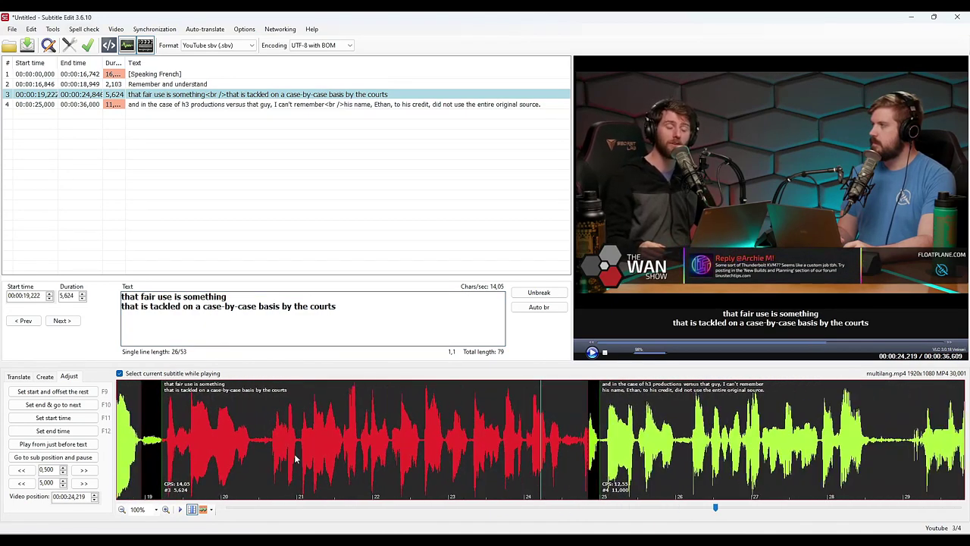
{"action": "left_click_drag", "start_coordinate": [586, 447], "coordinate": [525, 462]}
{"action": "left_click", "coordinate": [539, 306]}
{"action": "left_click", "coordinate": [601, 448]}
{"action": "left_click_drag", "start_coordinate": [590, 447], "coordinate": [570, 447]}
{"action": "key", "text": "space"}
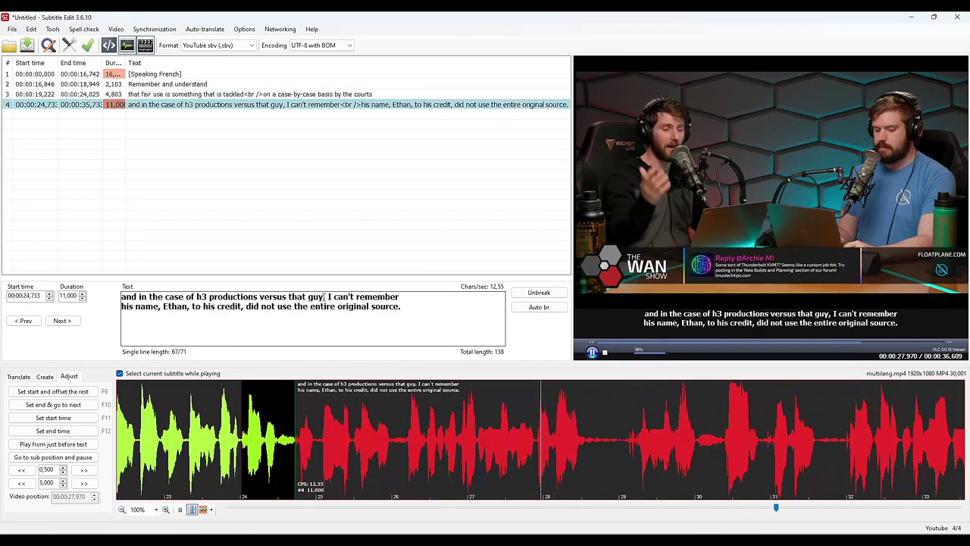
Split the subtitle after 'that guy,'.
{"action": "double_click", "coordinate": [319, 296]}
{"action": "right_click", "coordinate": [323, 297]}
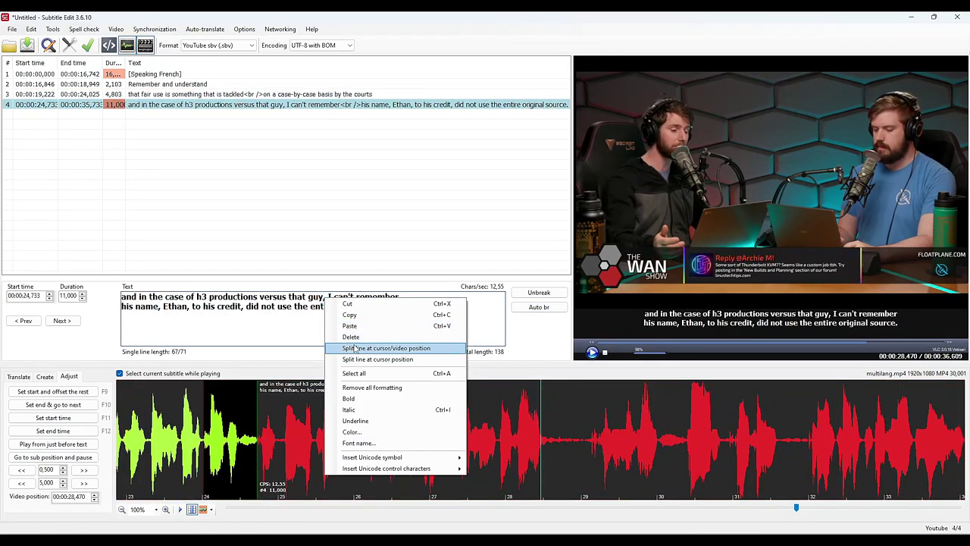
{"action": "left_click", "coordinate": [352, 347]}
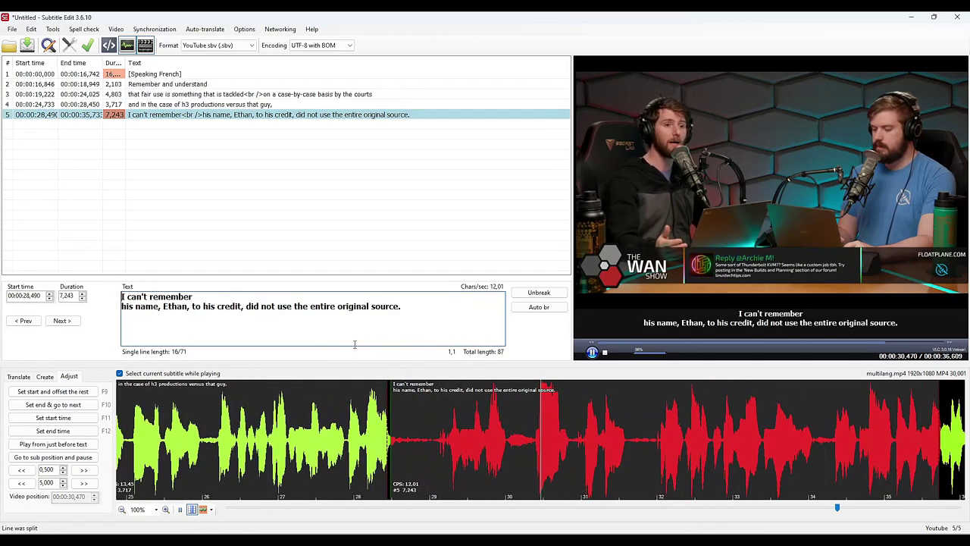
Try splitting after 'Ethan,', undo it, and select the [Speaking French] subtitle.
{"action": "left_click", "coordinate": [190, 306]}
{"action": "right_click", "coordinate": [190, 306]}
{"action": "left_click", "coordinate": [235, 360]}
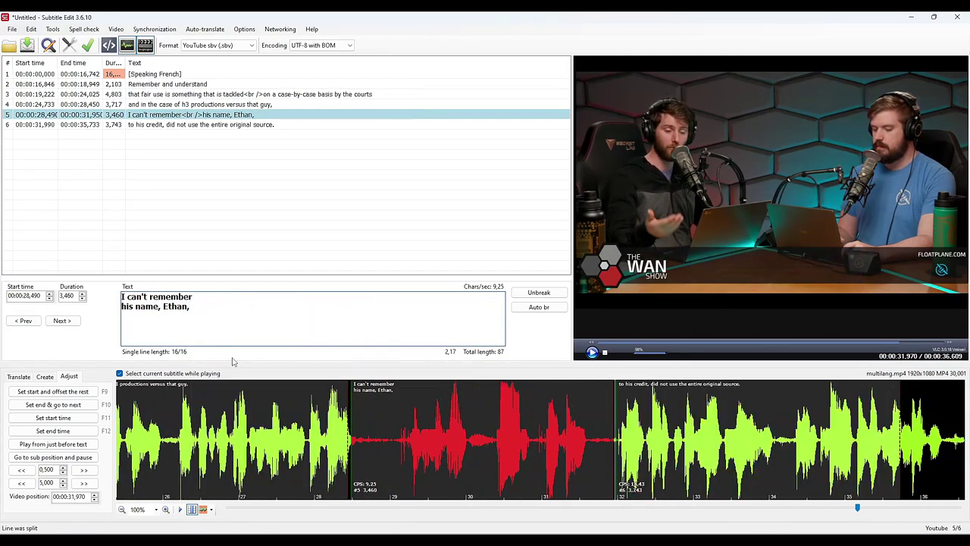
{"action": "key", "text": "ctrl+z"}
{"action": "left_click", "coordinate": [143, 74]}
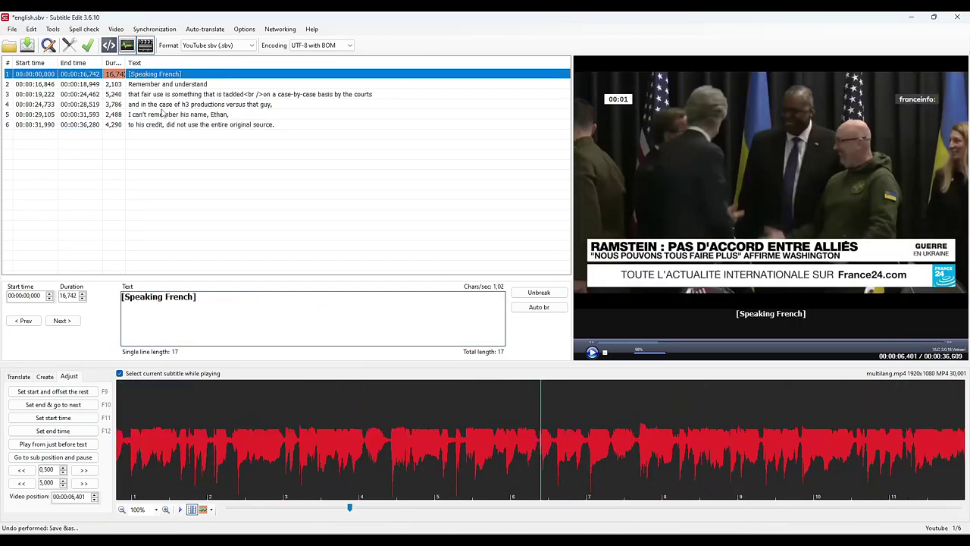
Delete the [Speaking French] row and save the remaining five subtitles as english.sbv.
{"action": "key", "text": "Delete"}
{"action": "left_click", "coordinate": [434, 311]}
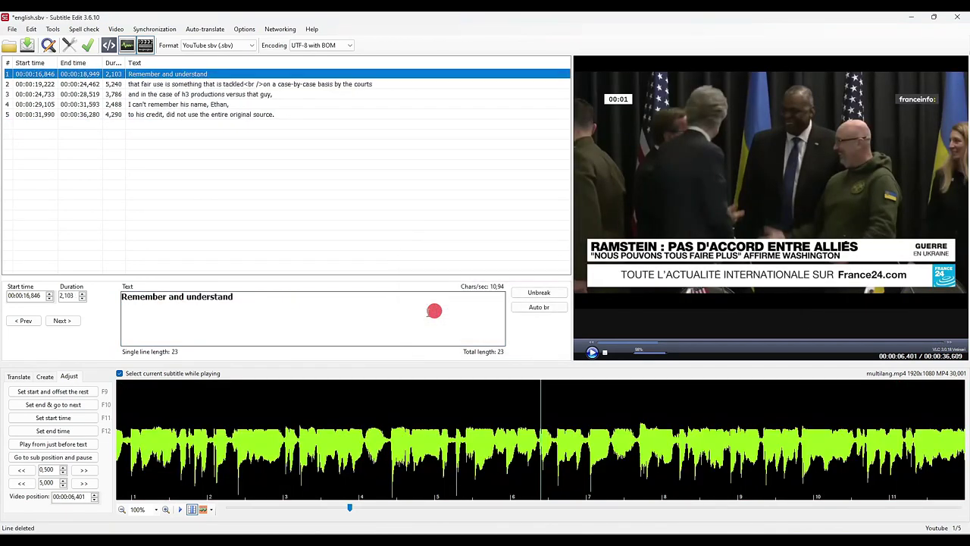
{"action": "key", "text": "ctrl+s"}
{"action": "key", "text": "ctrl+shift+s"}
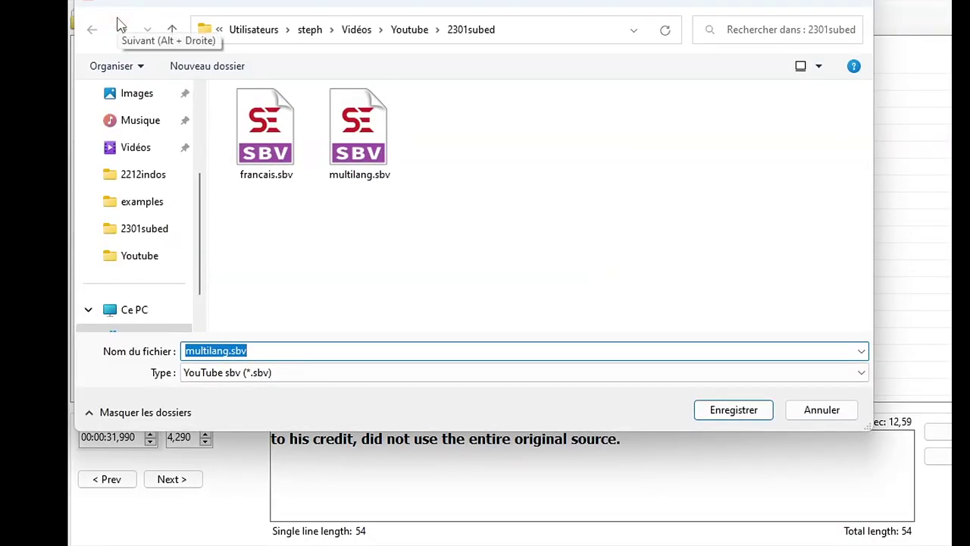
{"action": "type", "text": "english"}
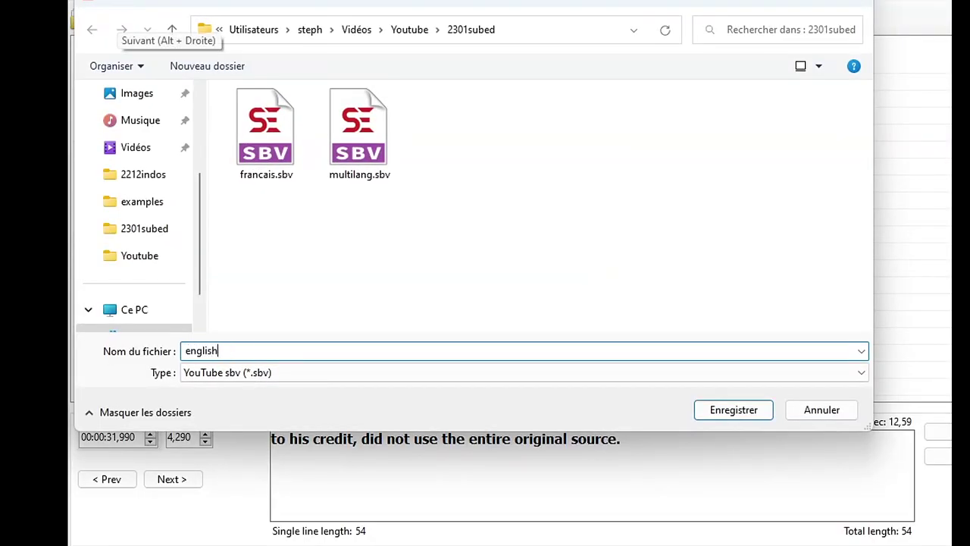
{"action": "key", "text": "Return"}
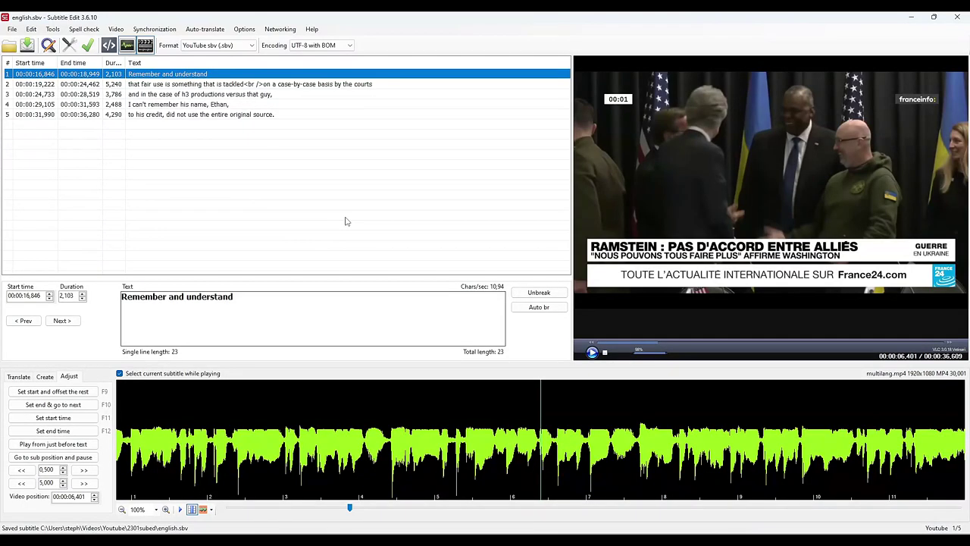
{"action": "left_click", "coordinate": [12, 29]}
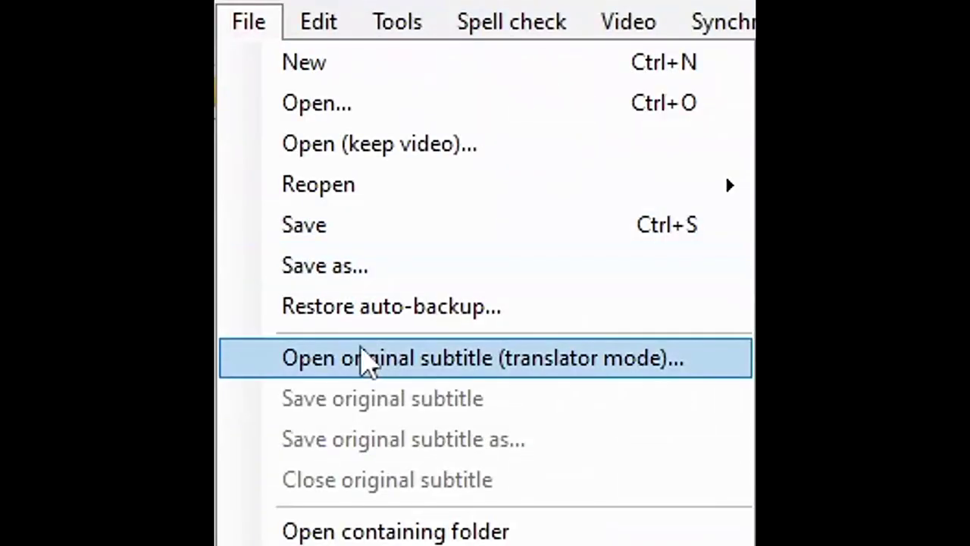
Load francais.sbv as the original subtitle in translator mode.
{"action": "left_click", "coordinate": [363, 360]}
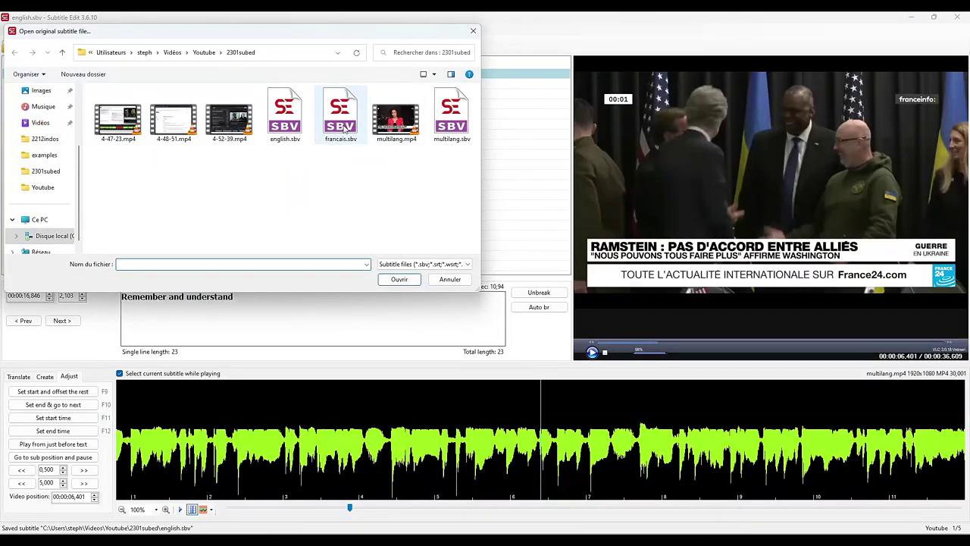
{"action": "left_click", "coordinate": [345, 131]}
{"action": "left_click", "coordinate": [396, 277]}
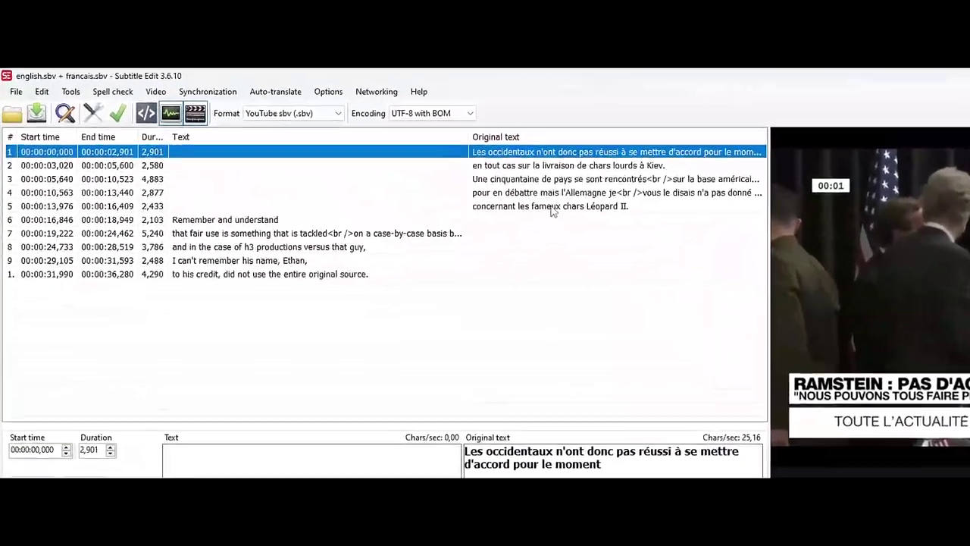
Copy the French original text into rows 1–5 and check the result.
{"action": "left_click", "coordinate": [552, 206], "text": "shift"}
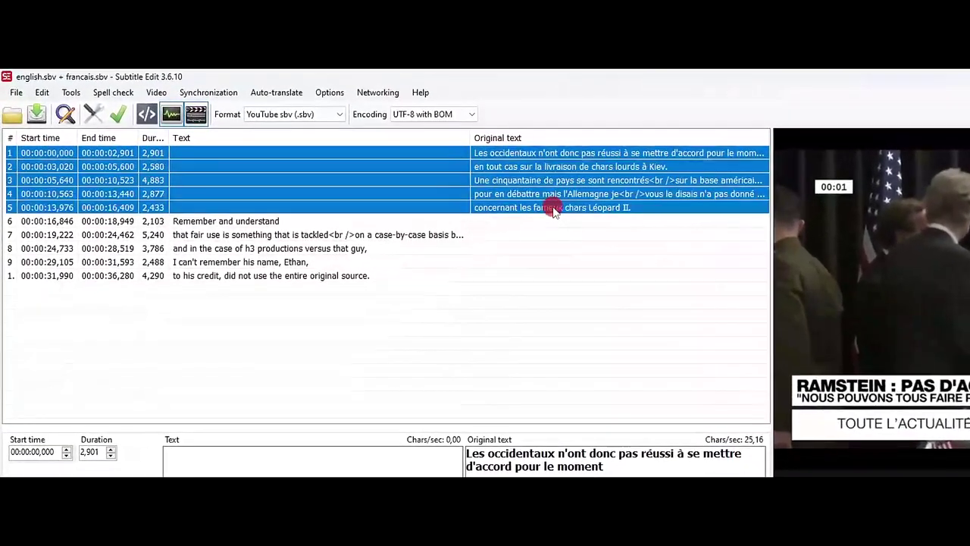
{"action": "right_click", "coordinate": [555, 189]}
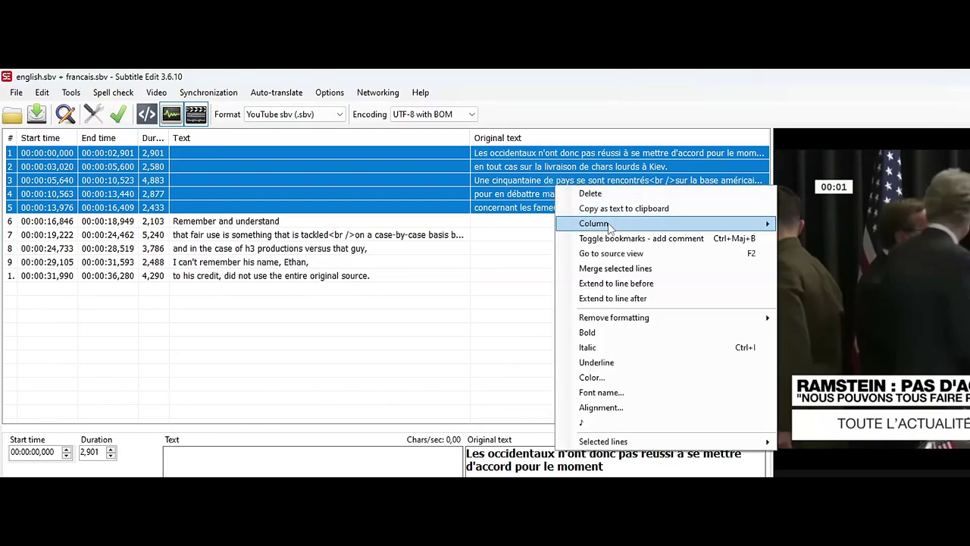
{"action": "mouse_move", "coordinate": [615, 226]}
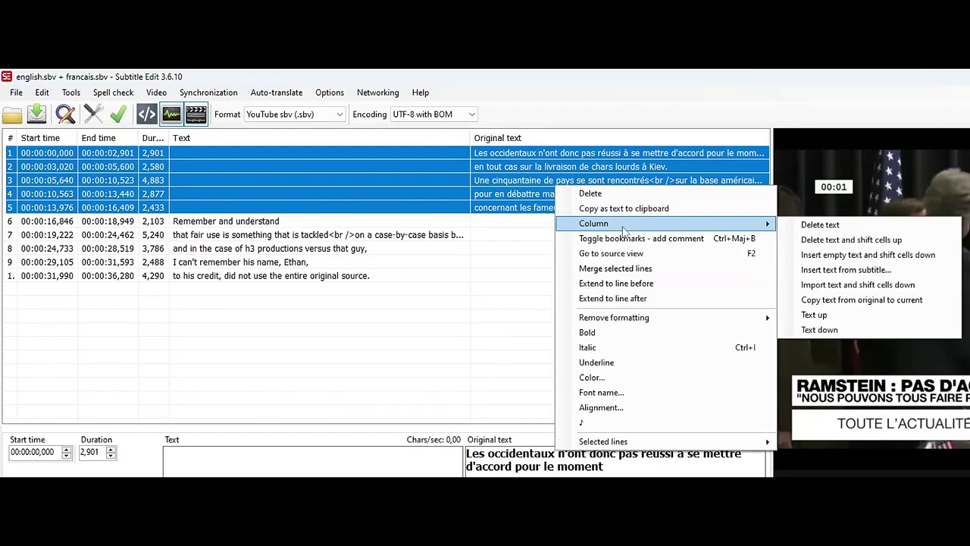
{"action": "left_click", "coordinate": [844, 299]}
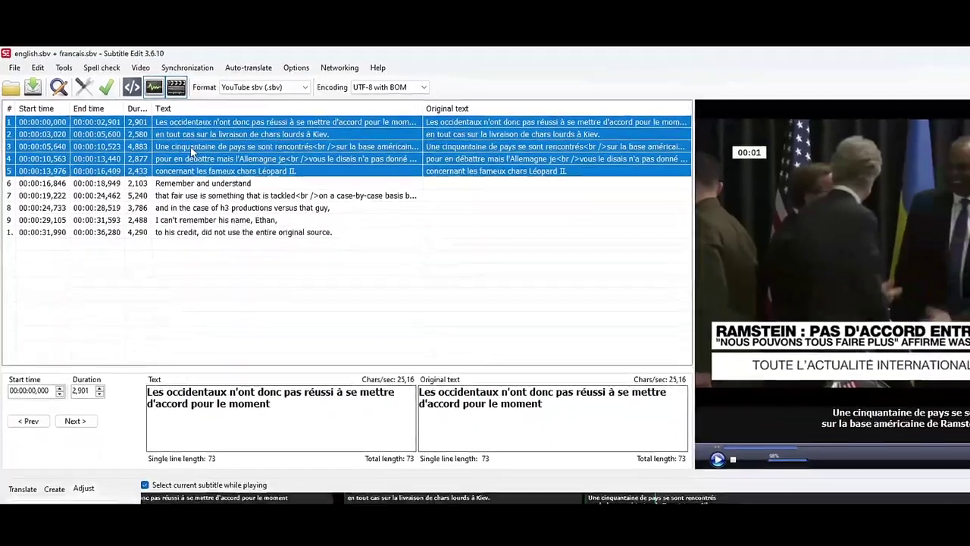
{"action": "left_click", "coordinate": [203, 172]}
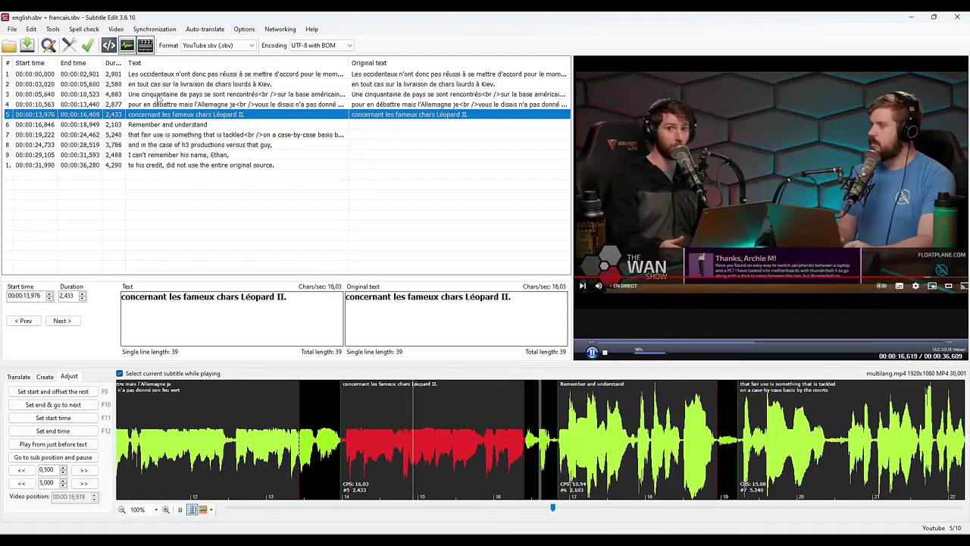
Save the combined subtitles as multilang.sbv and review the French and English lines.
{"action": "left_click", "coordinate": [12, 30]}
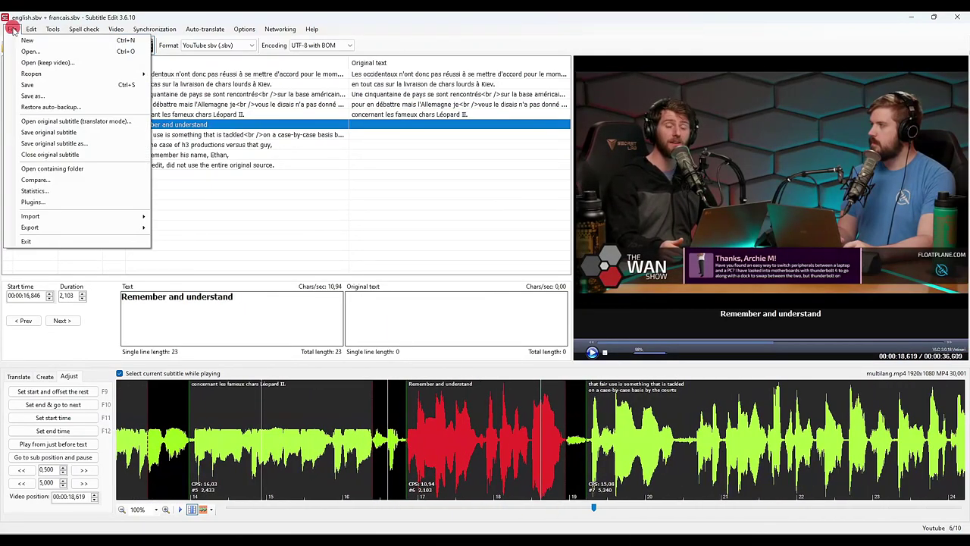
{"action": "left_click", "coordinate": [32, 96]}
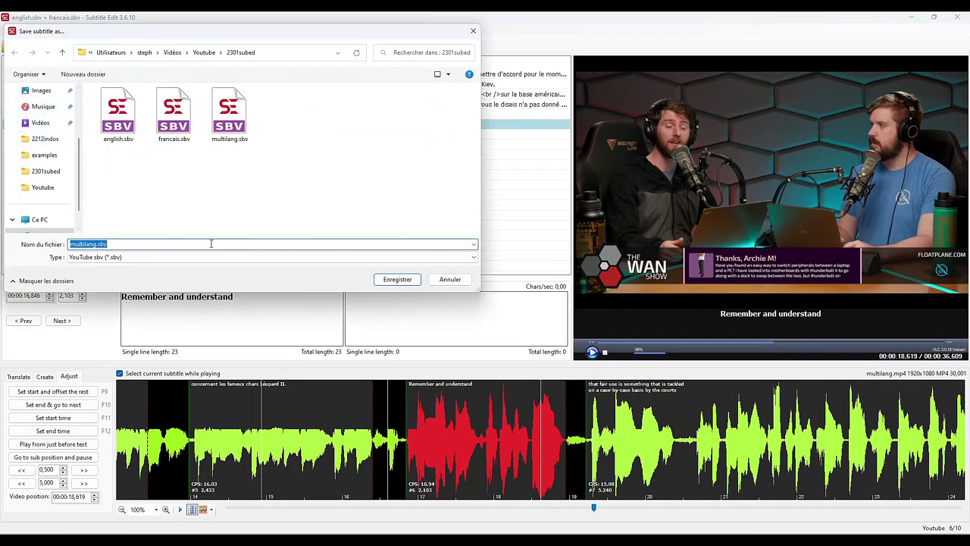
{"action": "left_click", "coordinate": [397, 279]}
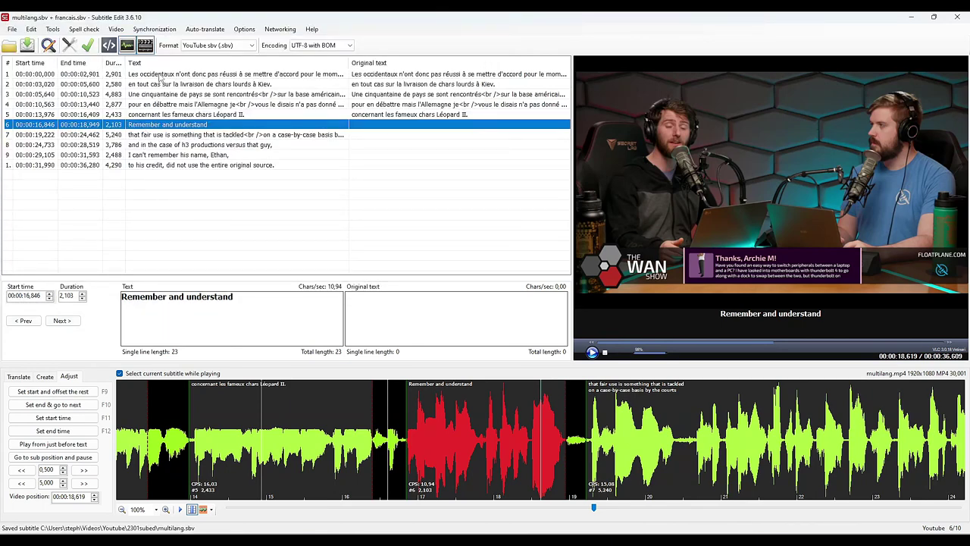
{"action": "left_click", "coordinate": [158, 84]}
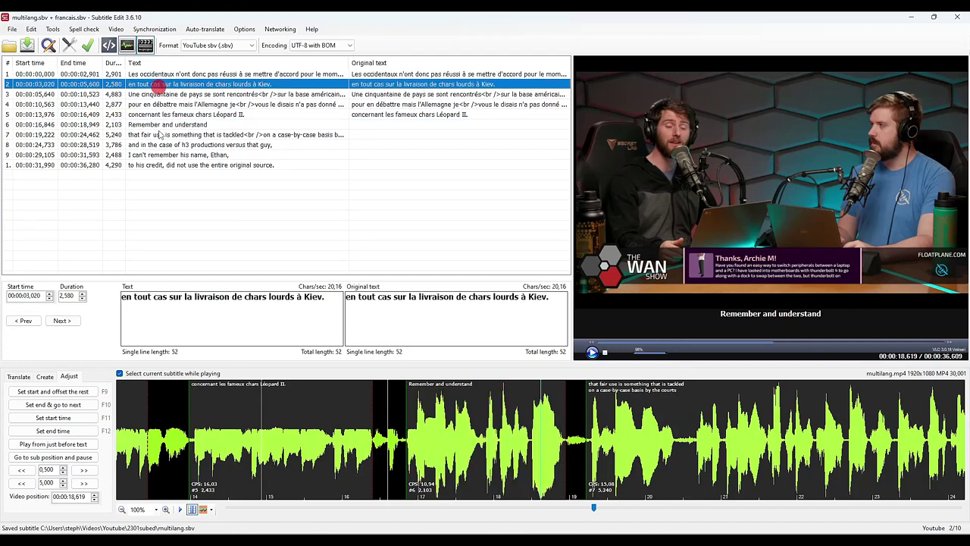
{"action": "left_click", "coordinate": [159, 134]}
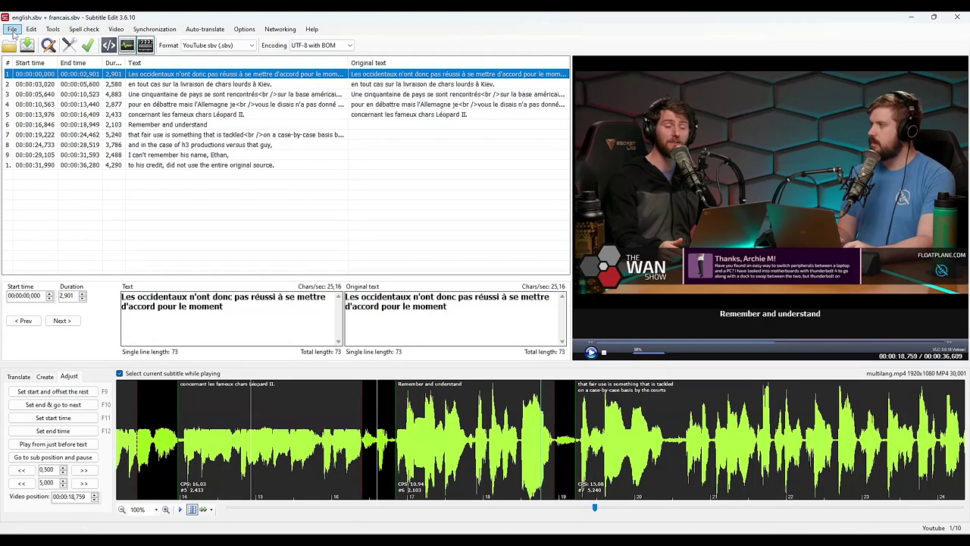
{"action": "left_click", "coordinate": [13, 31]}
Open francais.sbv, delete its empty rows 6–9 and save it.
{"action": "left_click", "coordinate": [31, 40]}
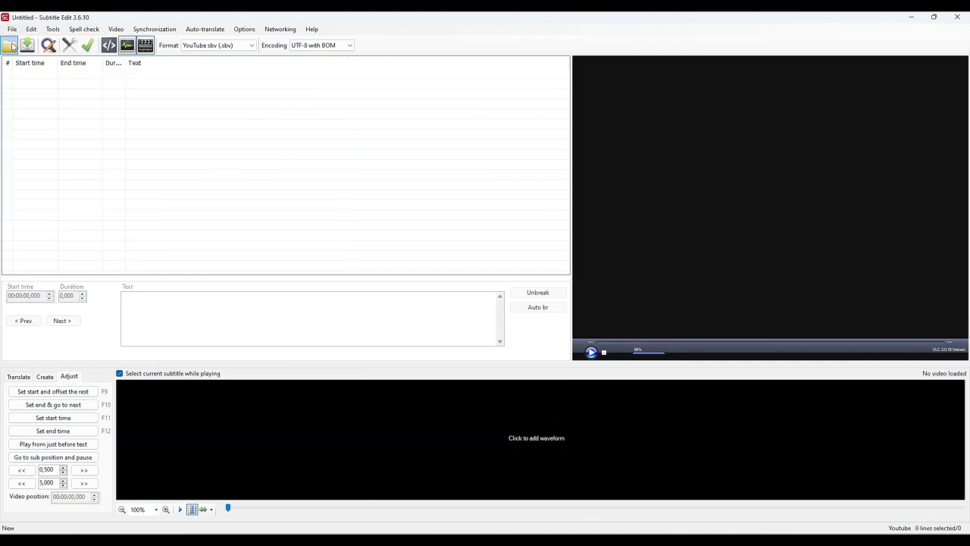
{"action": "left_click", "coordinate": [13, 45]}
{"action": "left_click", "coordinate": [174, 114]}
{"action": "left_click", "coordinate": [399, 279]}
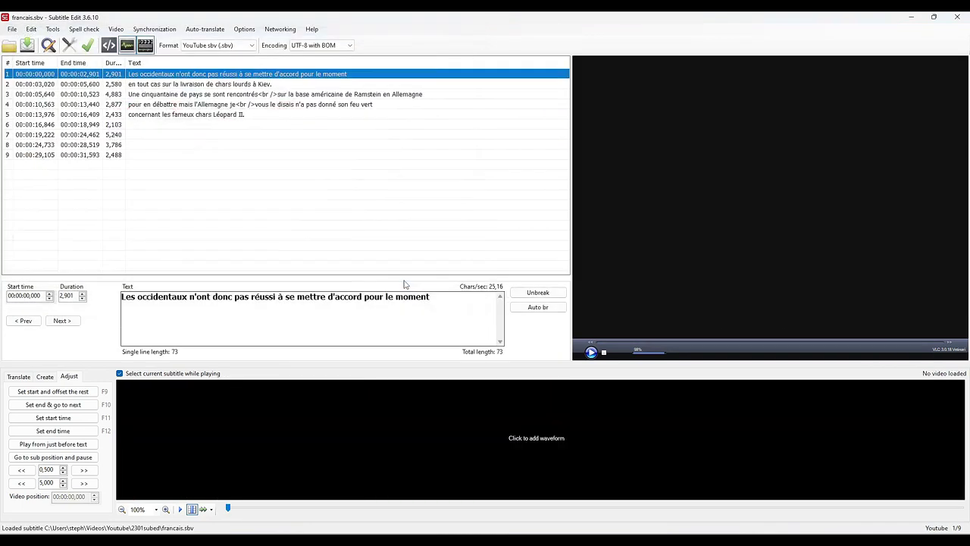
{"action": "left_click", "coordinate": [82, 124]}
{"action": "left_click", "coordinate": [135, 155], "text": "shift"}
{"action": "key", "text": "Delete"}
{"action": "key", "text": "ctrl+s"}
{"action": "key", "text": "Return"}
Auto-translate the French subtitles into English with No merging for lines.
{"action": "left_click", "coordinate": [191, 31]}
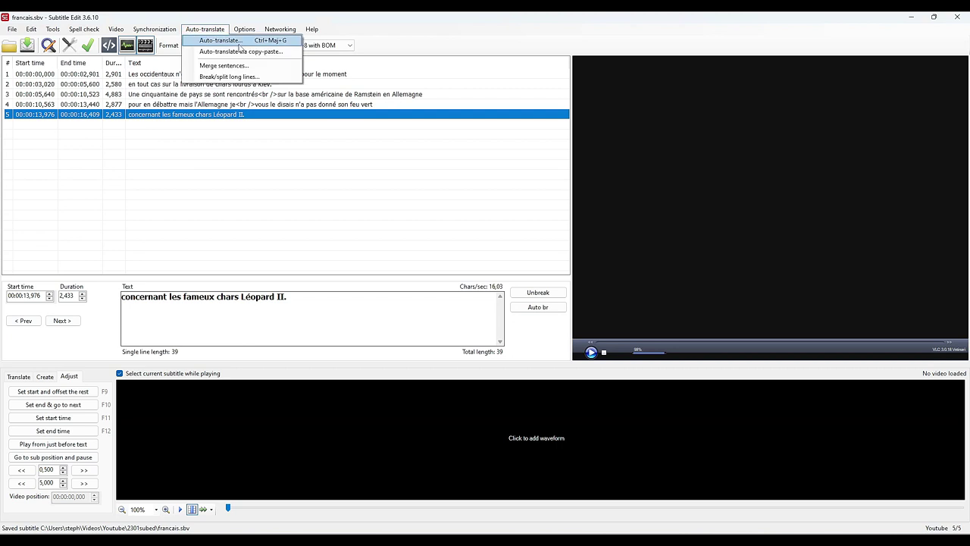
{"action": "left_click", "coordinate": [239, 44]}
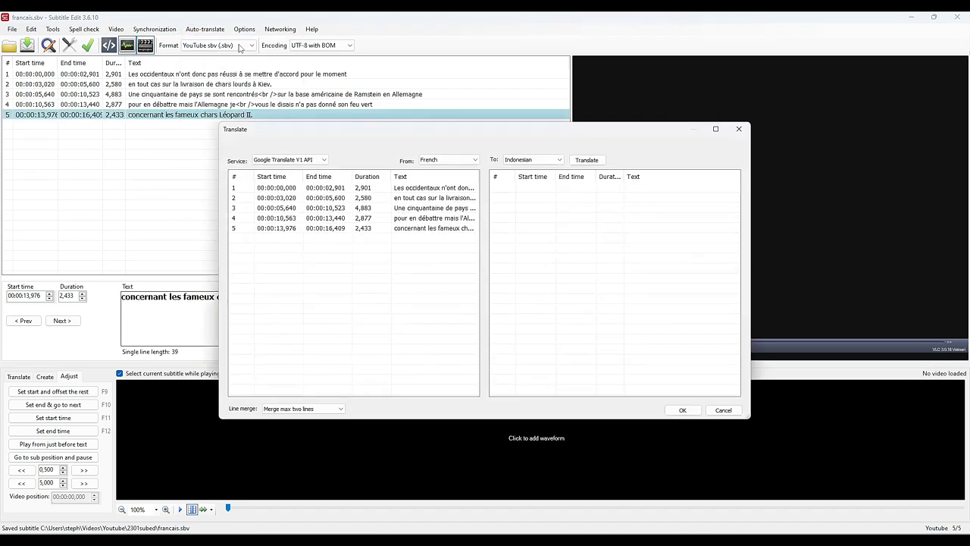
{"action": "left_click", "coordinate": [294, 409]}
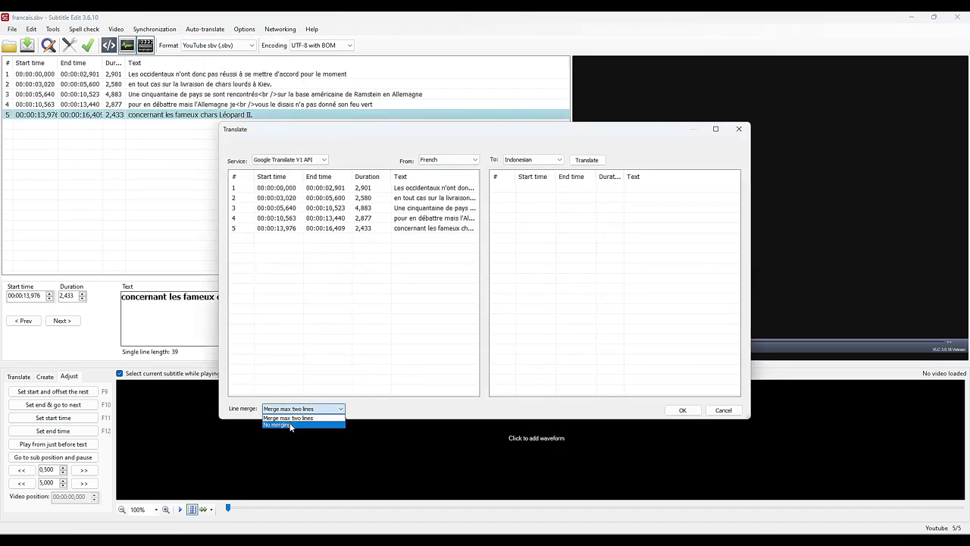
{"action": "left_click", "coordinate": [290, 425]}
{"action": "left_click", "coordinate": [532, 159]}
{"action": "left_click", "coordinate": [529, 209]}
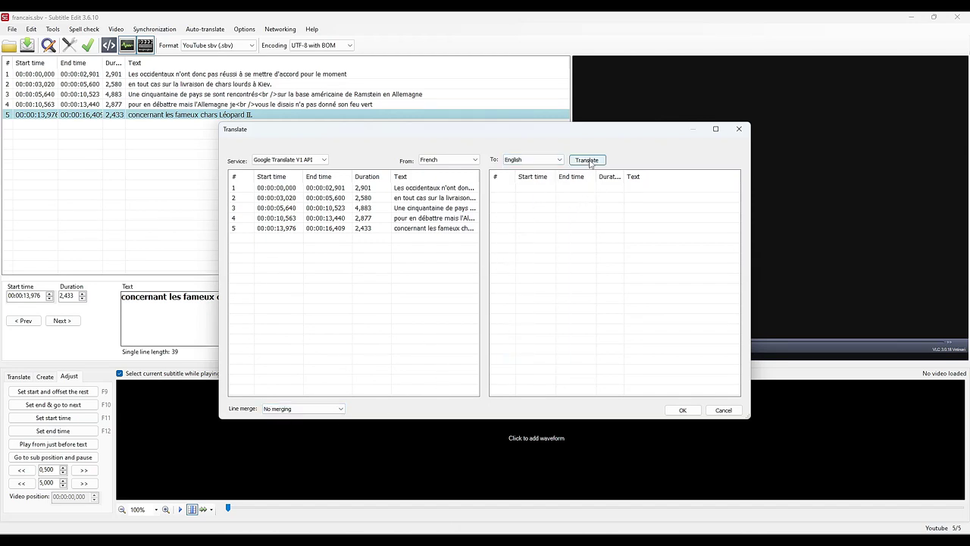
{"action": "left_click", "coordinate": [589, 160]}
Accept the English translation and review the first three translated subtitles.
{"action": "left_click", "coordinate": [686, 411]}
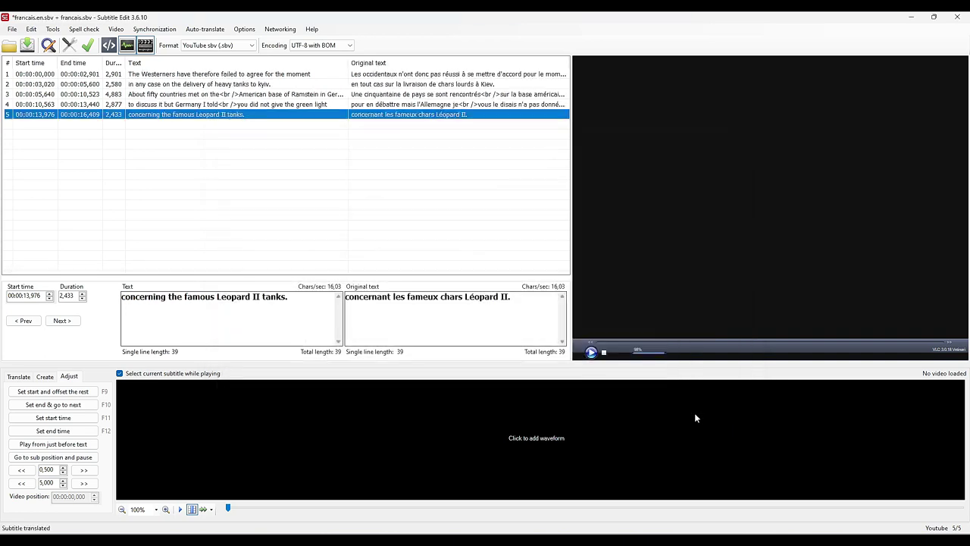
{"action": "left_click", "coordinate": [429, 76]}
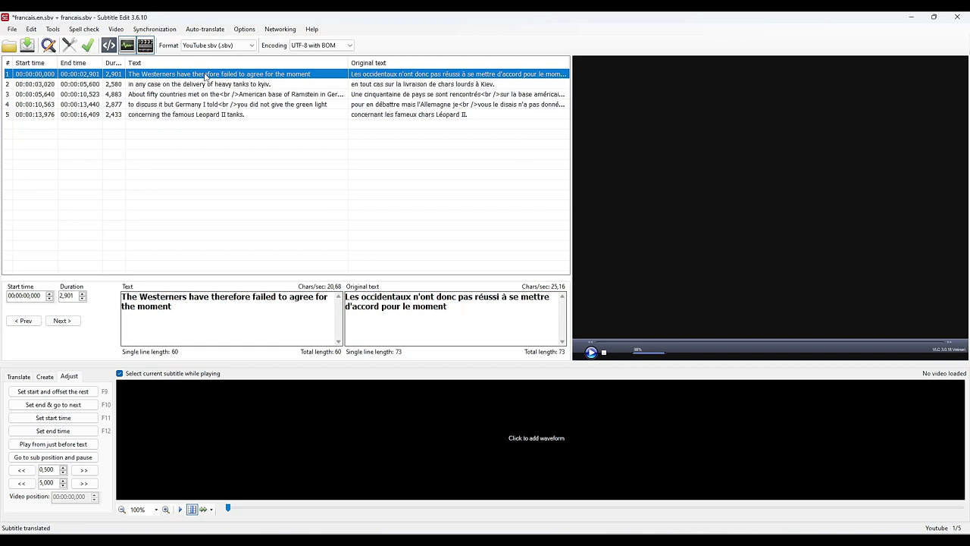
{"action": "left_click", "coordinate": [179, 86]}
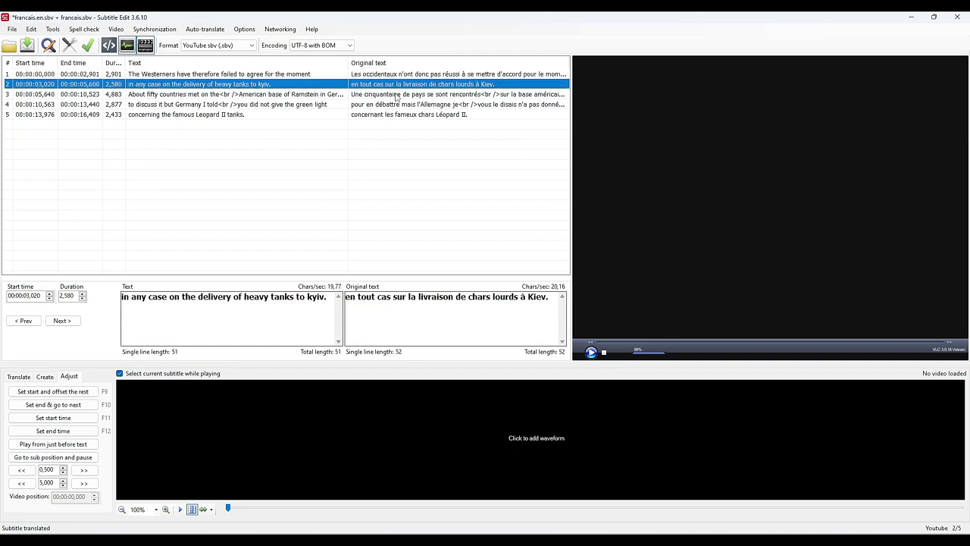
{"action": "left_click", "coordinate": [195, 325]}
{"action": "left_click", "coordinate": [409, 320]}
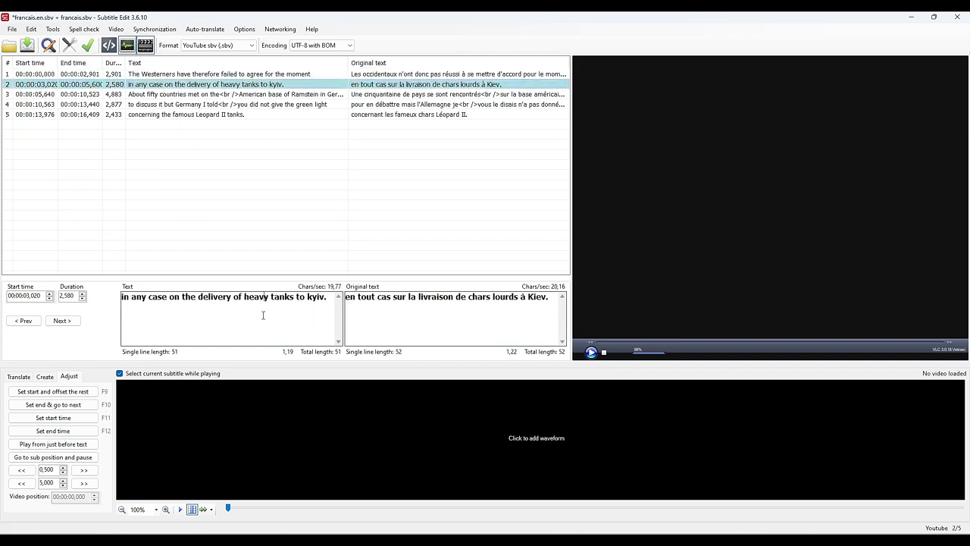
{"action": "left_click", "coordinate": [250, 94]}
Close the French original, unbreak all five subtitles, and start Save as.
{"action": "left_click", "coordinate": [12, 28]}
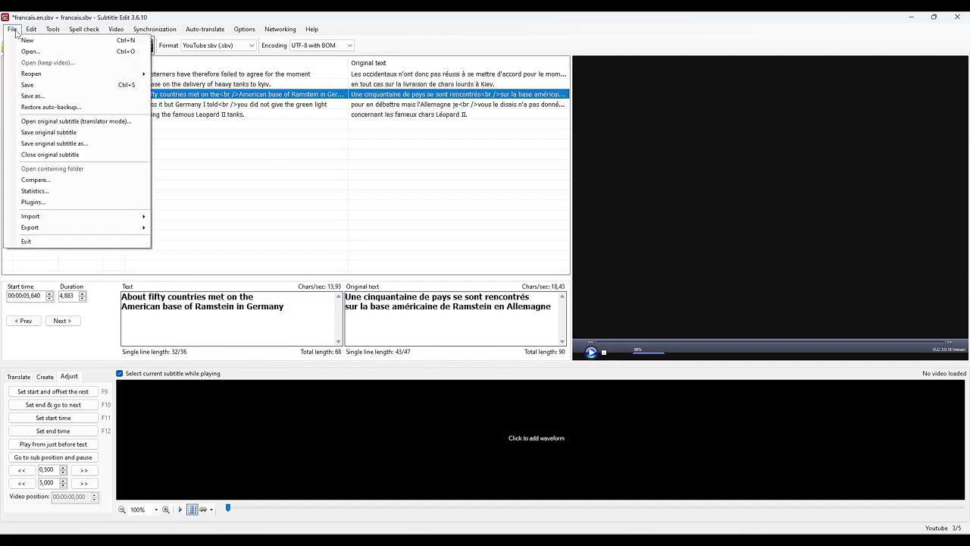
{"action": "left_click", "coordinate": [68, 154]}
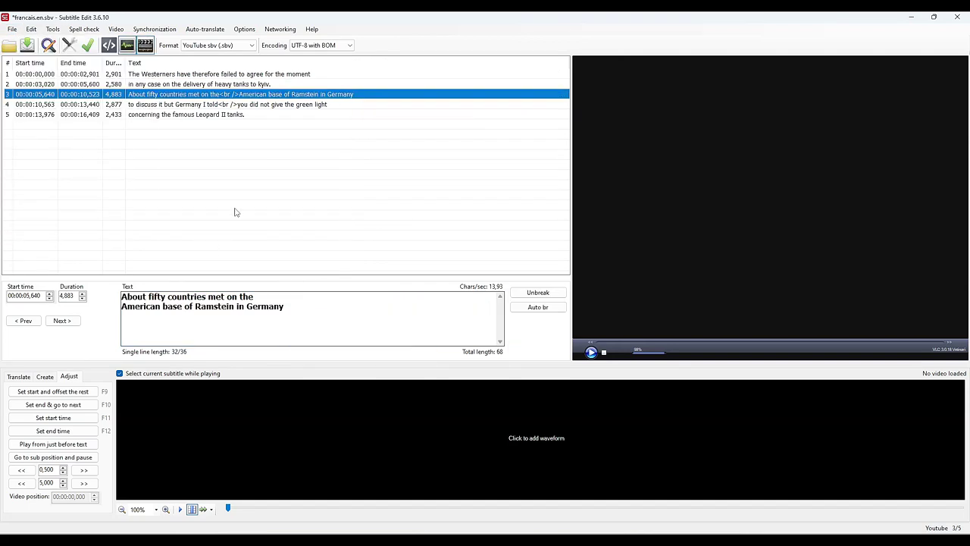
{"action": "left_click_drag", "start_coordinate": [221, 75], "coordinate": [244, 135]}
{"action": "left_click", "coordinate": [537, 297]}
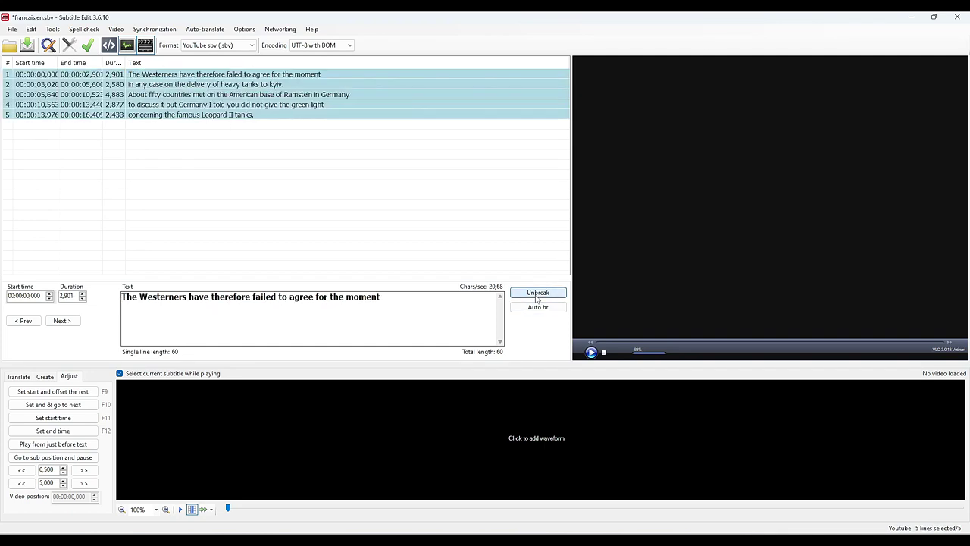
{"action": "left_click", "coordinate": [13, 29]}
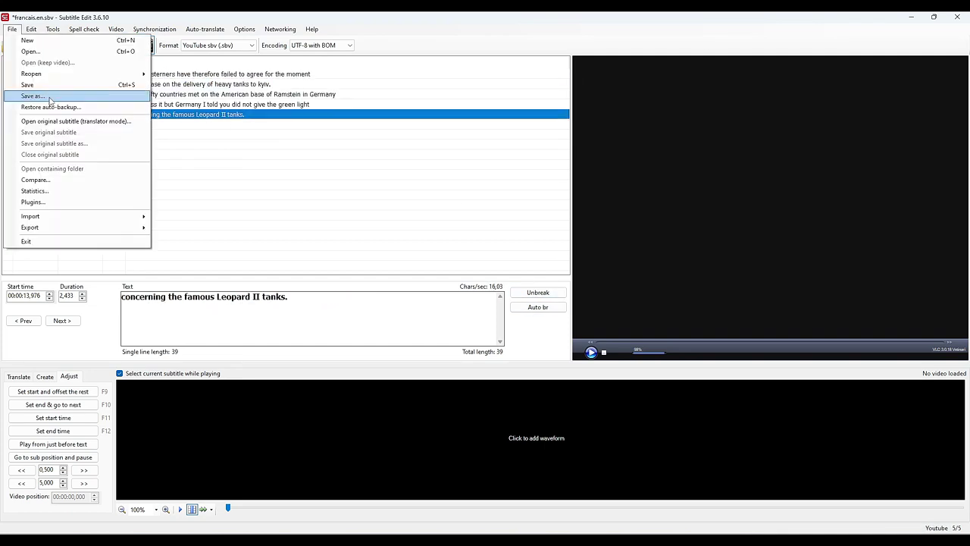
{"action": "left_click", "coordinate": [46, 97]}
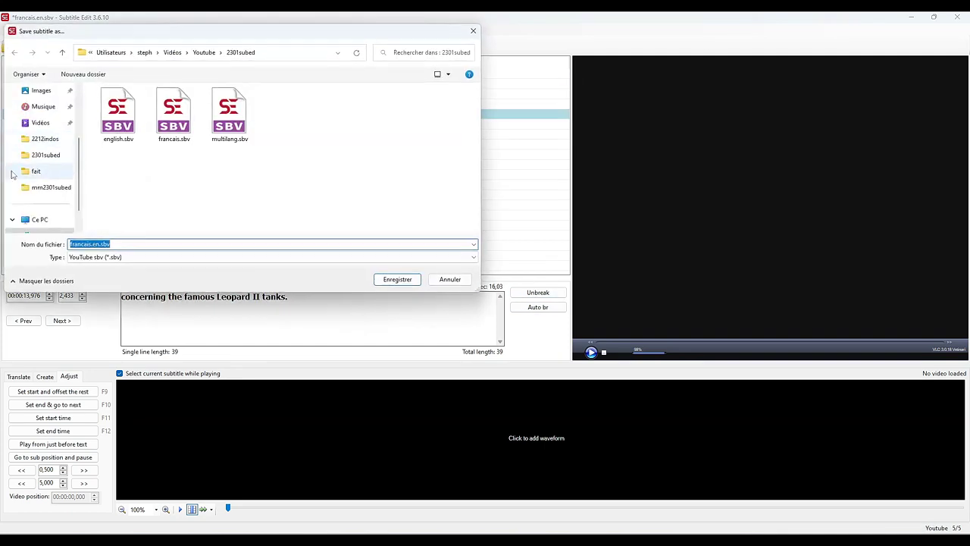
Save the file as francais.en.sbv and open english.sbv.
{"action": "left_click", "coordinate": [92, 244]}
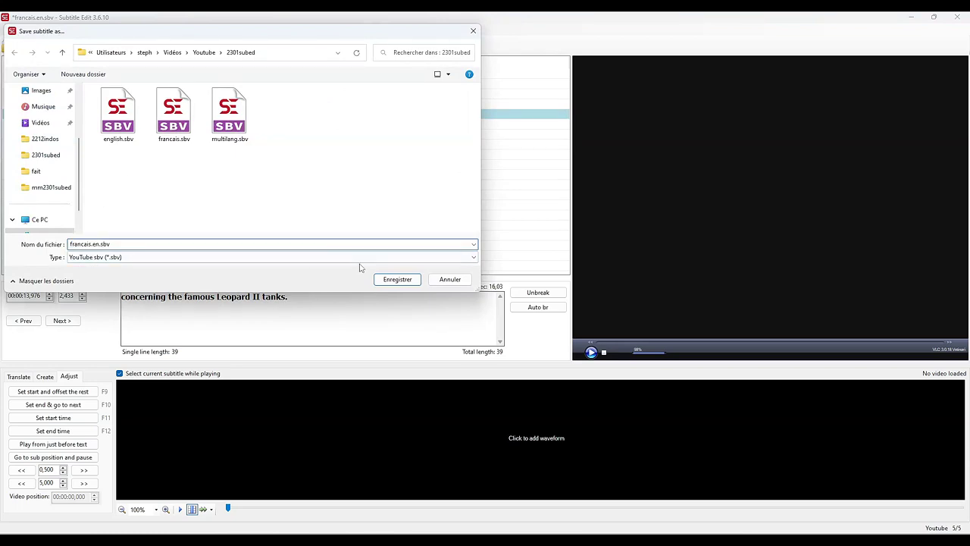
{"action": "left_click", "coordinate": [397, 279]}
{"action": "key", "text": "ctrl+o"}
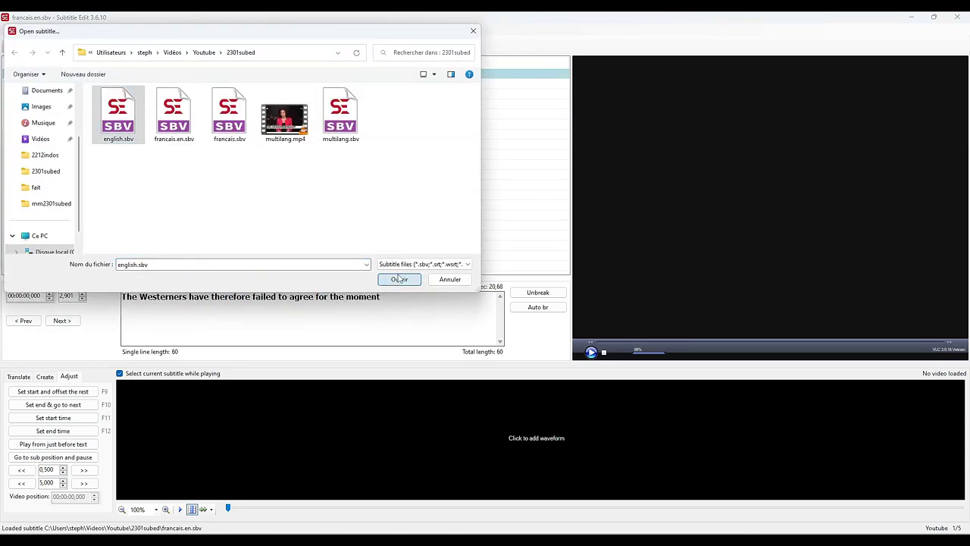
{"action": "left_click", "coordinate": [399, 279]}
Load francais.en.sbv as original and copy its text into rows 1–5.
{"action": "left_click", "coordinate": [13, 29]}
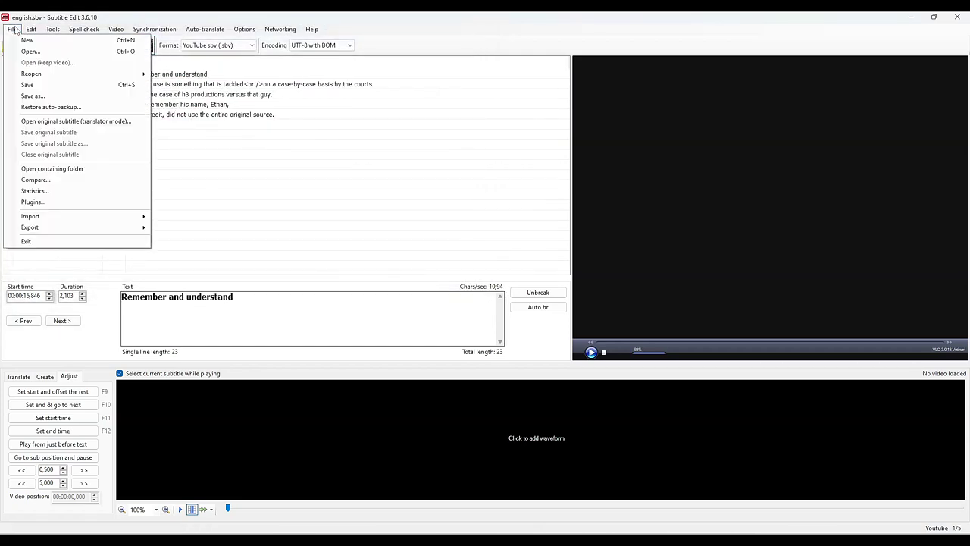
{"action": "left_click", "coordinate": [109, 122]}
{"action": "left_click", "coordinate": [168, 131]}
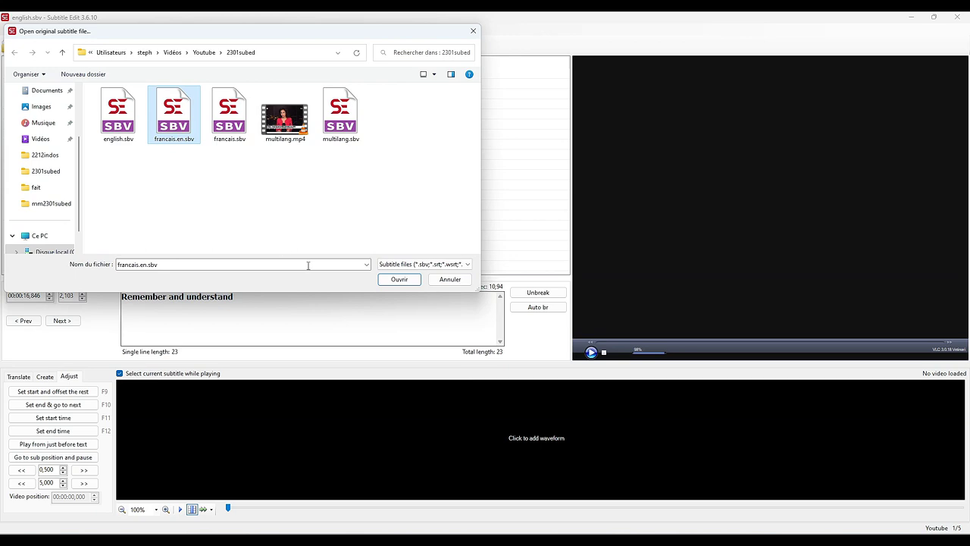
{"action": "left_click", "coordinate": [398, 279]}
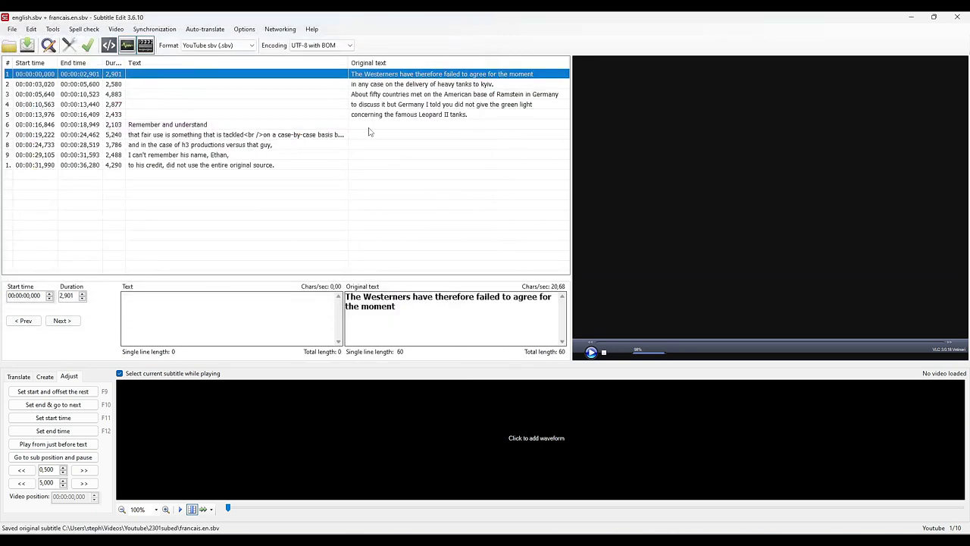
{"action": "left_click", "coordinate": [437, 116], "text": "shift"}
{"action": "right_click", "coordinate": [437, 89]}
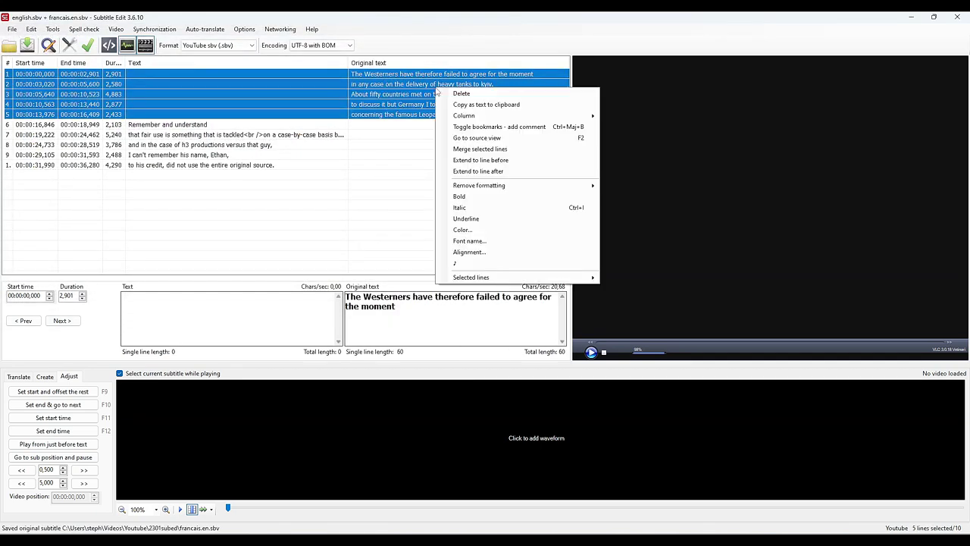
{"action": "mouse_move", "coordinate": [506, 118]}
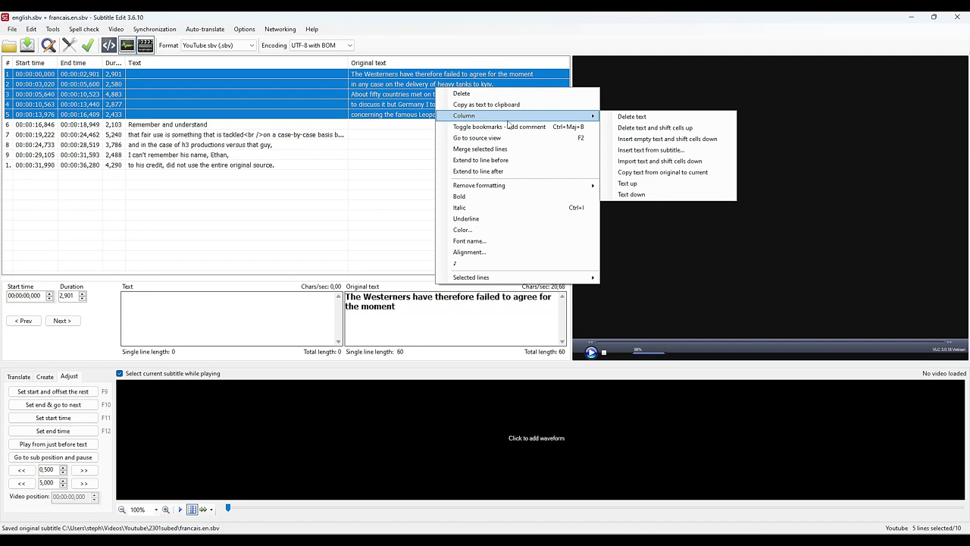
{"action": "left_click", "coordinate": [661, 173]}
{"action": "left_click", "coordinate": [329, 164]}
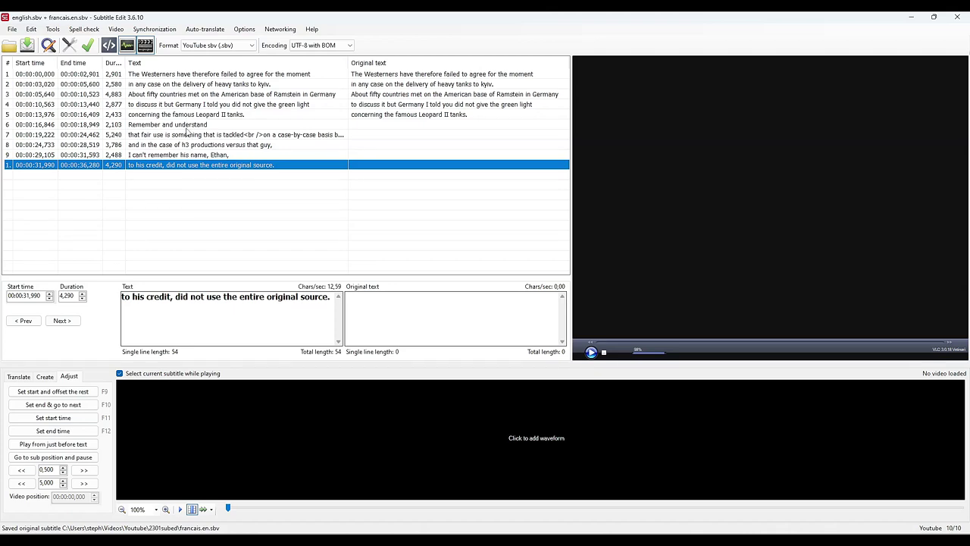
Save the ten English subtitles as multilang.en.sbv and close the original subtitle.
{"action": "left_click", "coordinate": [12, 29]}
{"action": "left_click", "coordinate": [34, 96]}
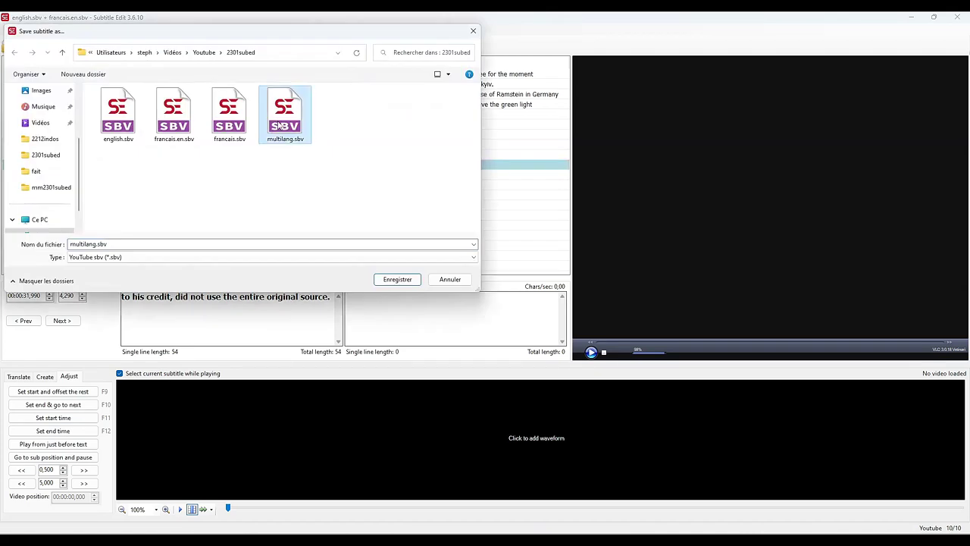
{"action": "left_click", "coordinate": [96, 244]}
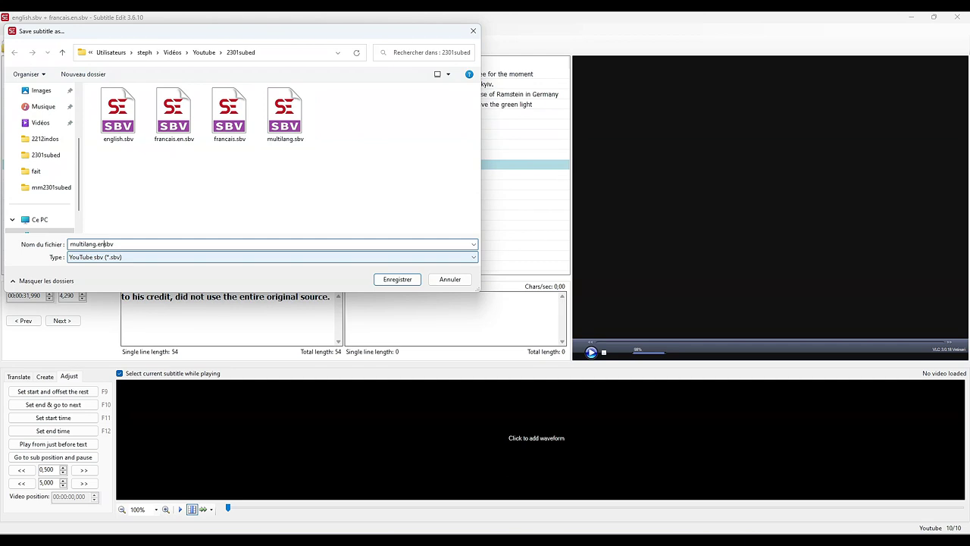
{"action": "left_click", "coordinate": [394, 280]}
{"action": "left_click", "coordinate": [12, 29]}
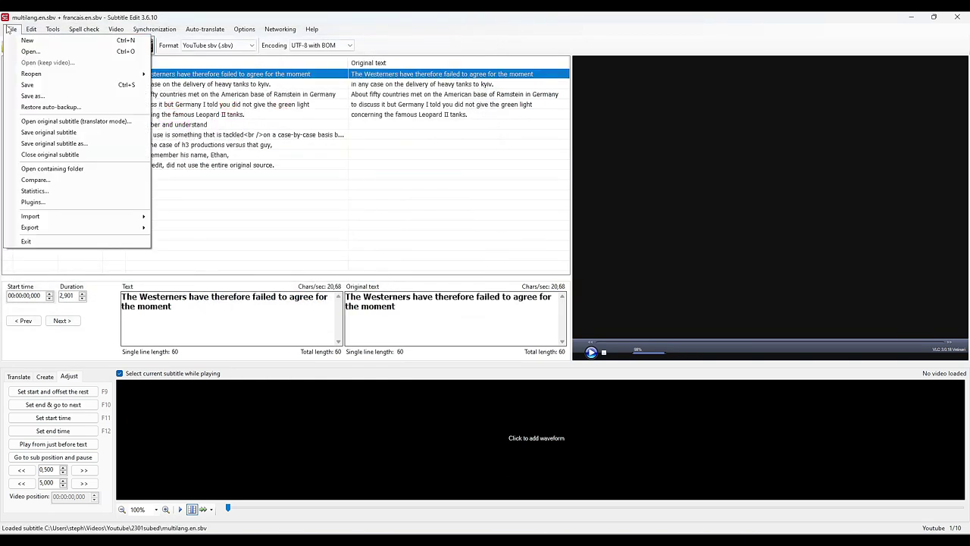
{"action": "left_click", "coordinate": [46, 154]}
Load multilang.mp4 with its waveform and play it from the Leopard II tanks subtitle.
{"action": "left_click", "coordinate": [695, 182]}
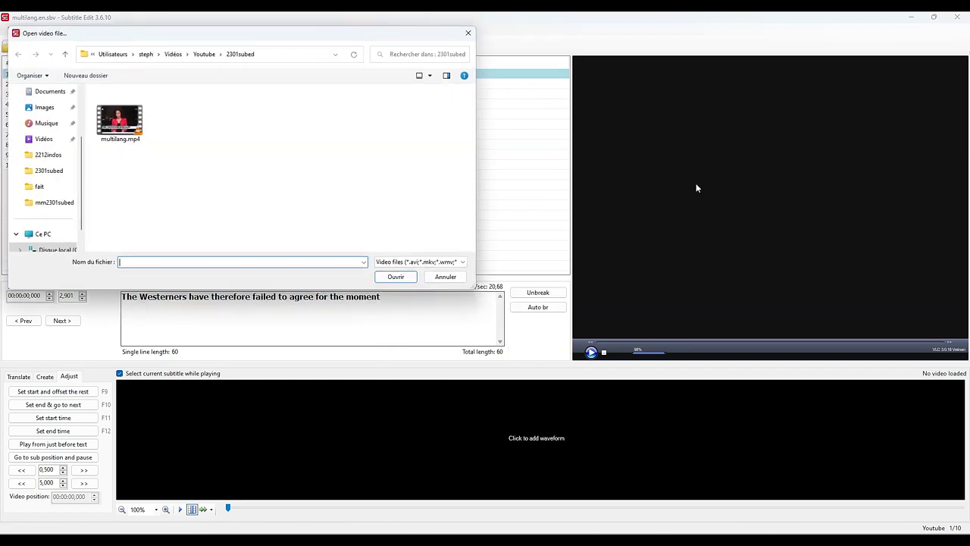
{"action": "left_click", "coordinate": [121, 125]}
{"action": "left_click", "coordinate": [397, 280]}
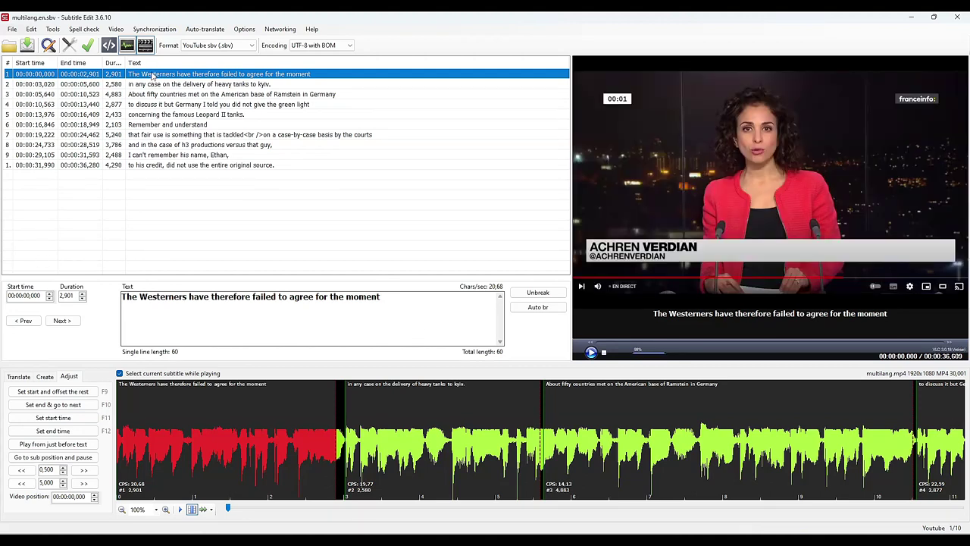
{"action": "left_click", "coordinate": [591, 352]}
{"action": "left_click", "coordinate": [188, 114]}
Auto-translate the English subtitles into Indonesian and accept the result.
{"action": "left_click", "coordinate": [206, 29]}
{"action": "left_click", "coordinate": [222, 40]}
{"action": "left_click", "coordinate": [535, 159]}
{"action": "left_click", "coordinate": [531, 288]}
{"action": "left_click", "coordinate": [586, 160]}
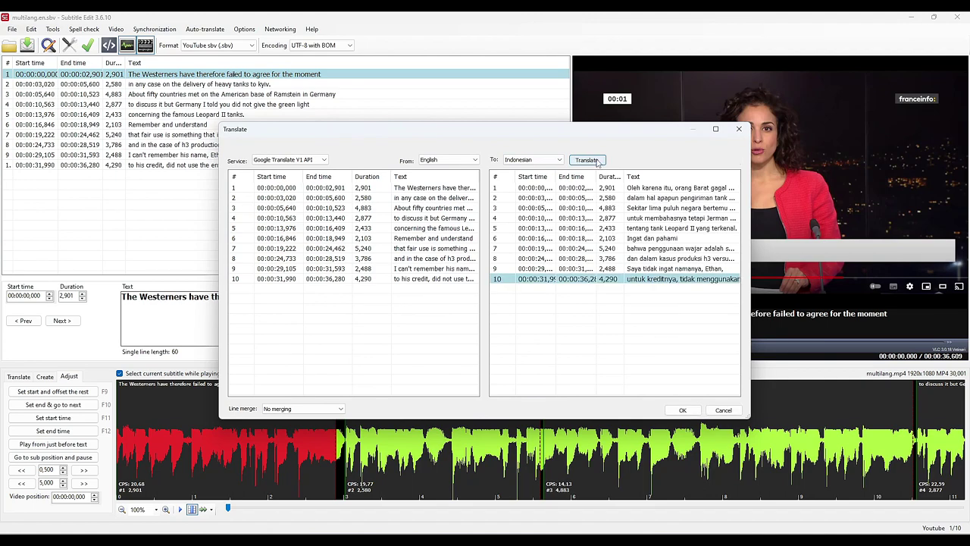
{"action": "left_click", "coordinate": [682, 410]}
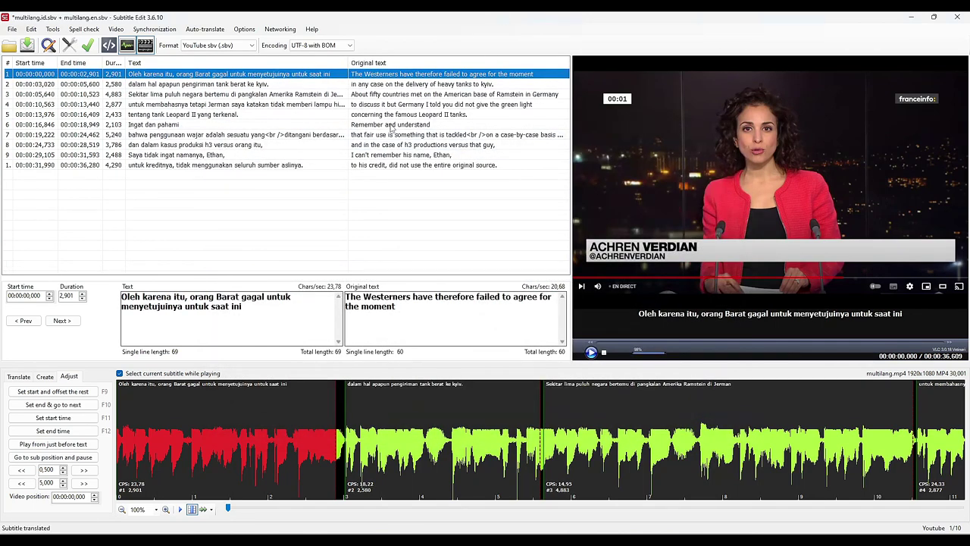
Review translated subtitles 1, 3, 4, 7 and 9, editing subtitle 7's Indonesian text.
{"action": "left_click", "coordinate": [408, 104]}
{"action": "left_click", "coordinate": [407, 134]}
{"action": "left_click", "coordinate": [407, 155]}
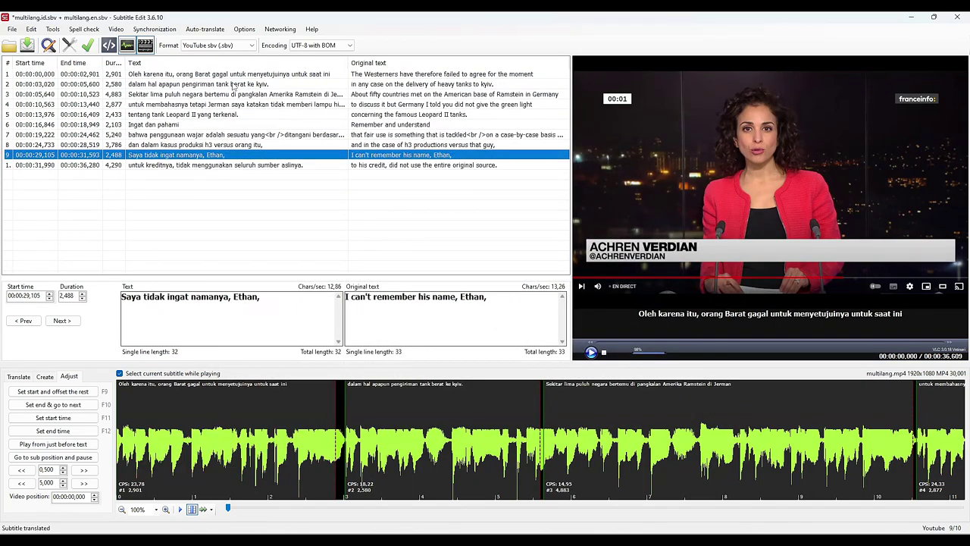
{"action": "left_click", "coordinate": [231, 74]}
{"action": "left_click", "coordinate": [227, 94]}
{"action": "left_click", "coordinate": [219, 134]}
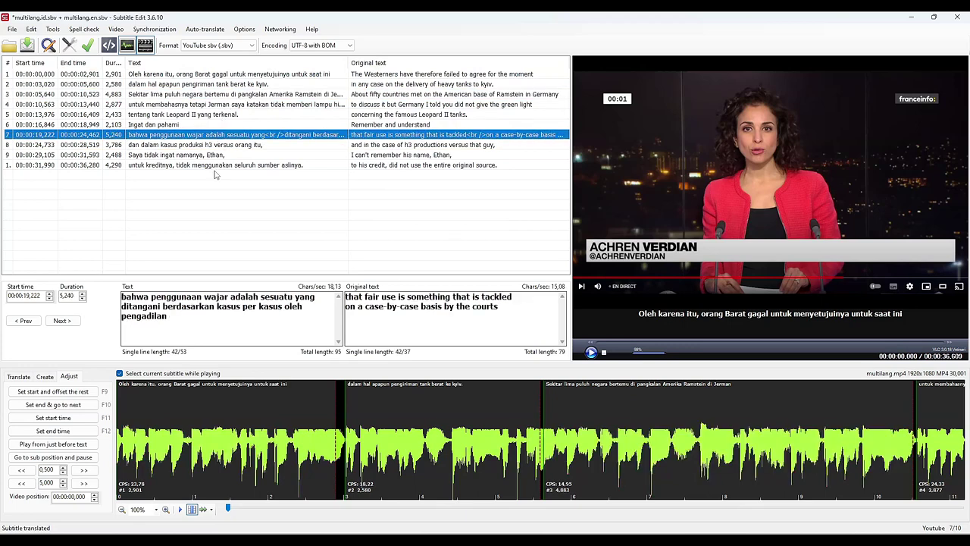
{"action": "left_click", "coordinate": [231, 306]}
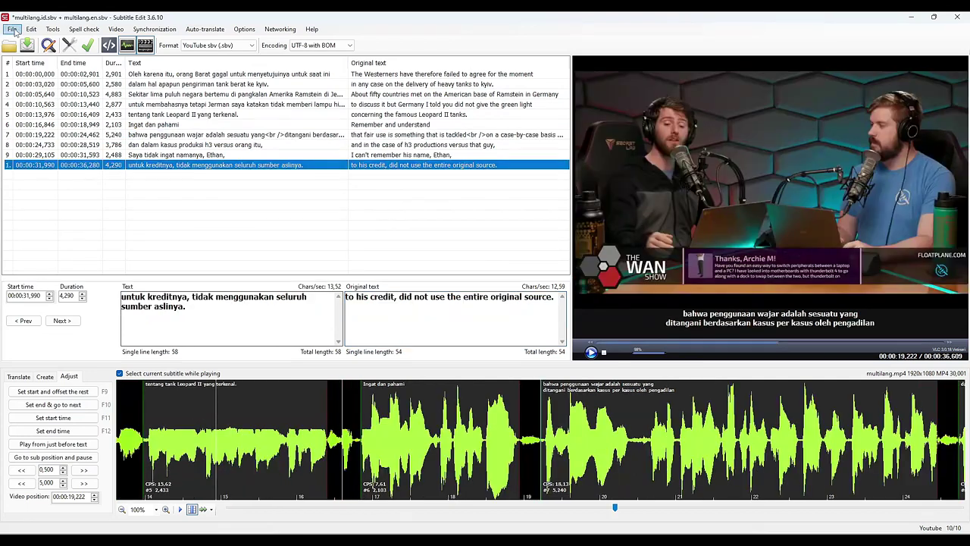
Close the English original and save the Indonesian subtitles as multilang.id.sbv.
{"action": "left_click", "coordinate": [12, 29]}
{"action": "left_click", "coordinate": [55, 155]}
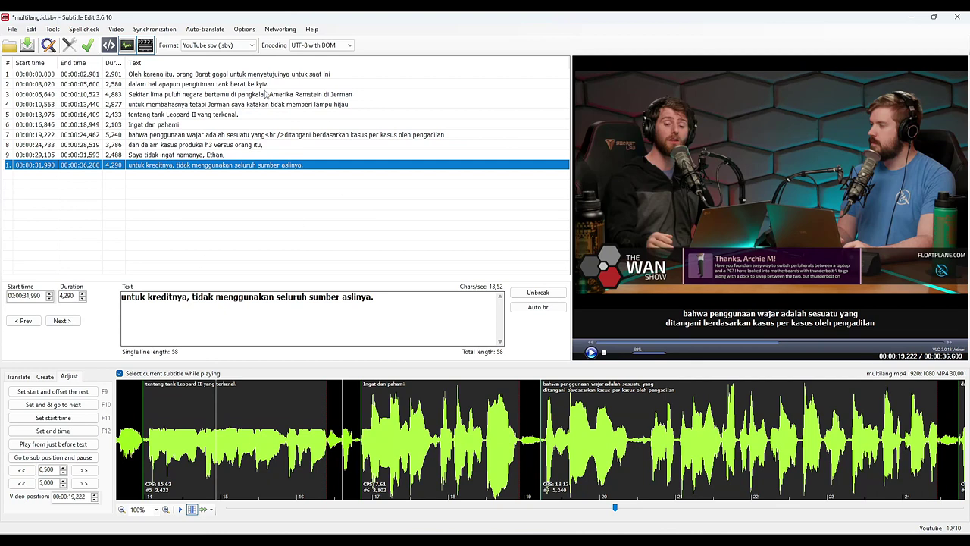
{"action": "left_click", "coordinate": [250, 135]}
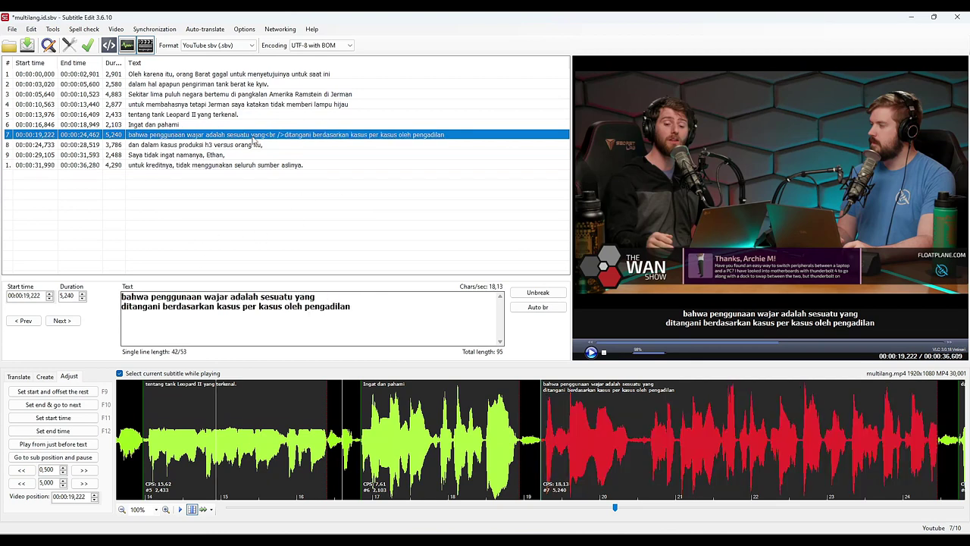
{"action": "left_click", "coordinate": [13, 29]}
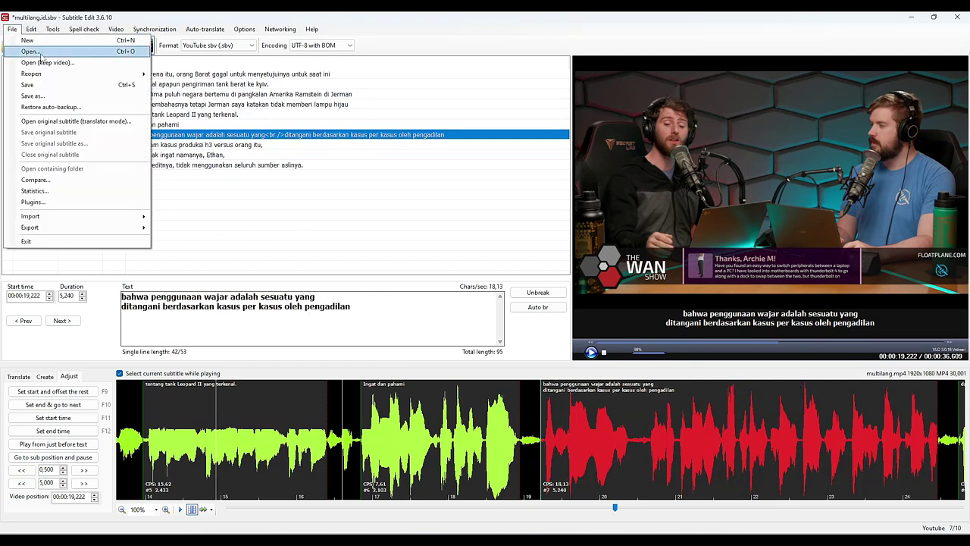
{"action": "left_click", "coordinate": [34, 99]}
{"action": "left_click", "coordinate": [98, 243]}
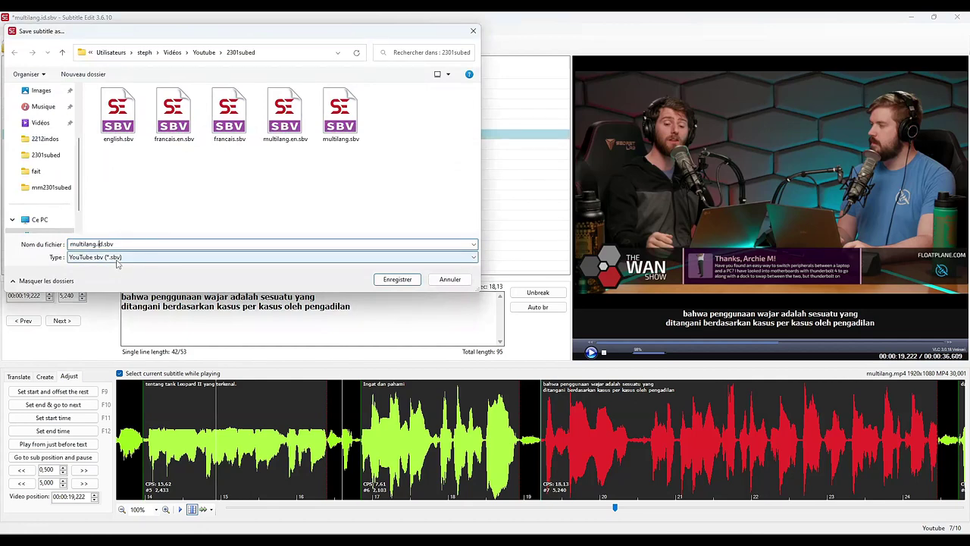
{"action": "left_click", "coordinate": [391, 281]}
{"action": "left_click", "coordinate": [12, 29]}
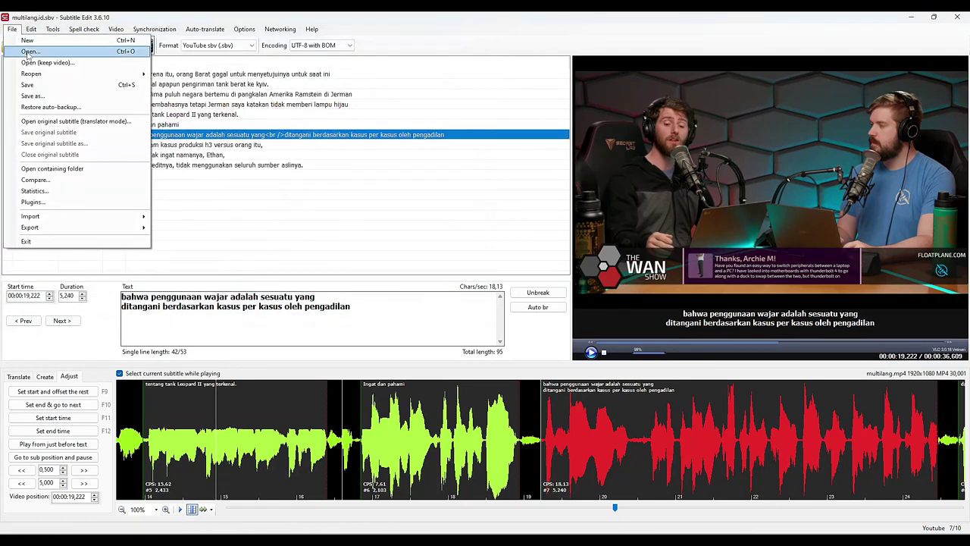
{"action": "left_click", "coordinate": [29, 51]}
Open multilang.en.sbv and auto-translate it into Spanish.
{"action": "double_click", "coordinate": [285, 113]}
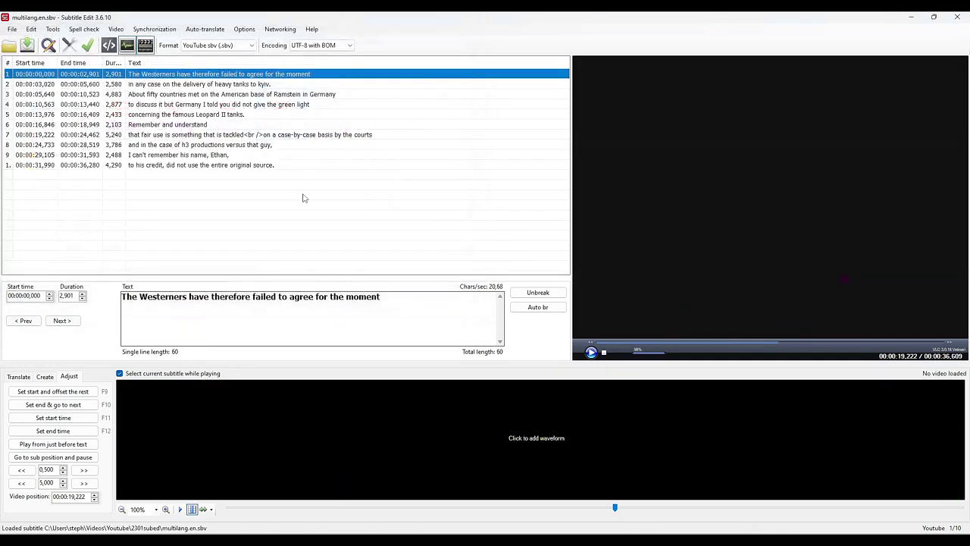
{"action": "left_click", "coordinate": [205, 29]}
{"action": "left_click", "coordinate": [220, 41]}
{"action": "left_click", "coordinate": [530, 159]}
{"action": "left_click", "coordinate": [530, 171]}
{"action": "left_click", "coordinate": [587, 160]}
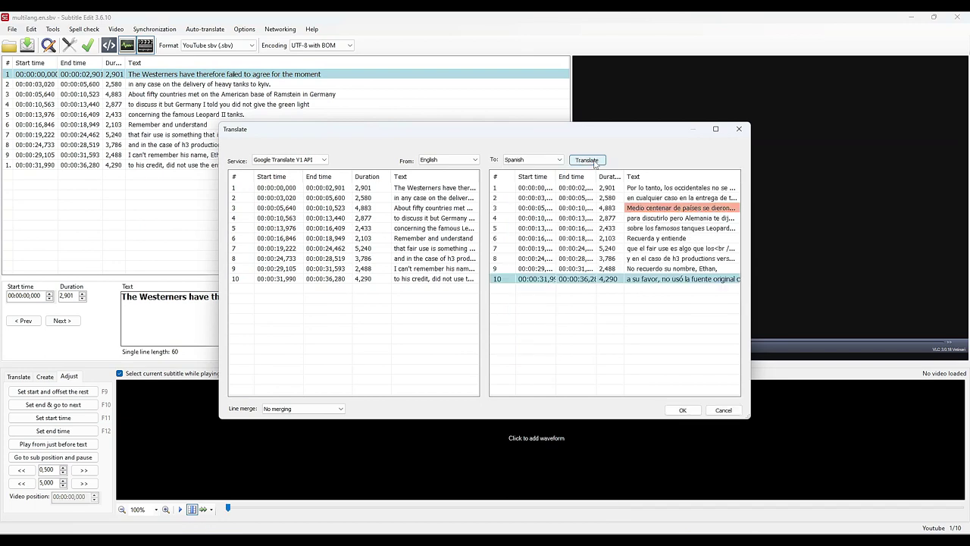
{"action": "left_click", "coordinate": [682, 410]}
Select subtitle 3 and run List errors on the Spanish subtitles.
{"action": "left_click", "coordinate": [231, 95]}
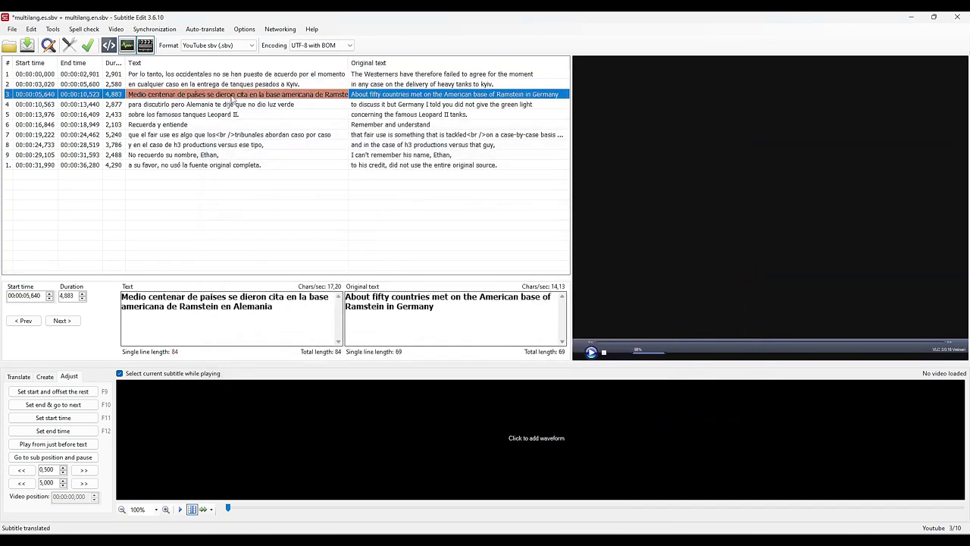
{"action": "left_click", "coordinate": [49, 28]}
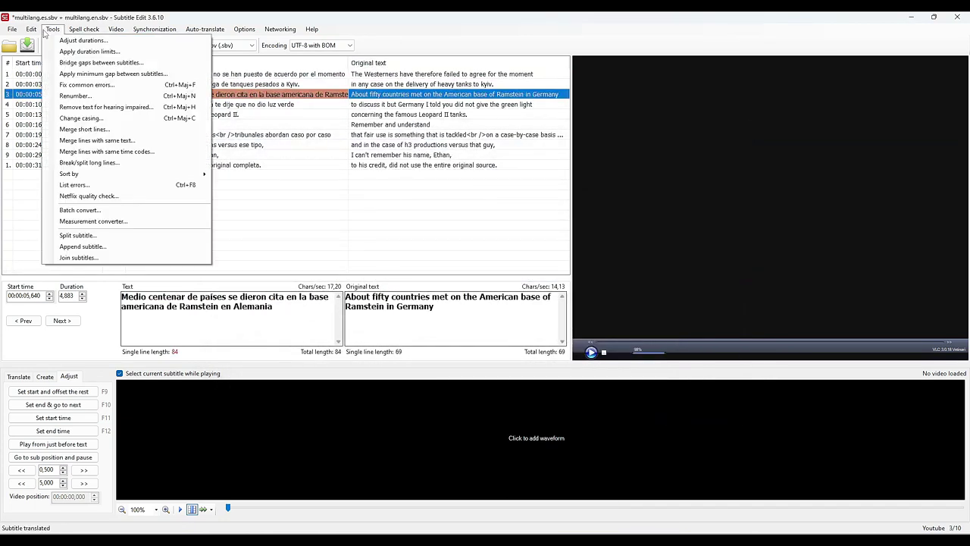
{"action": "left_click", "coordinate": [91, 186]}
{"action": "left_click", "coordinate": [619, 425]}
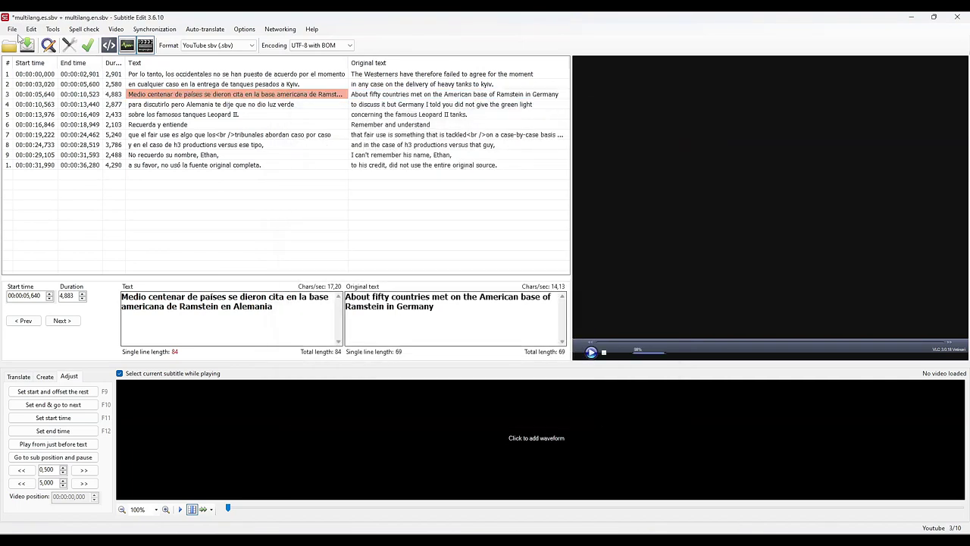
Close the English original, auto-break subtitle 3, and save as multilang.es.sbv.
{"action": "left_click", "coordinate": [12, 29]}
{"action": "left_click", "coordinate": [49, 155]}
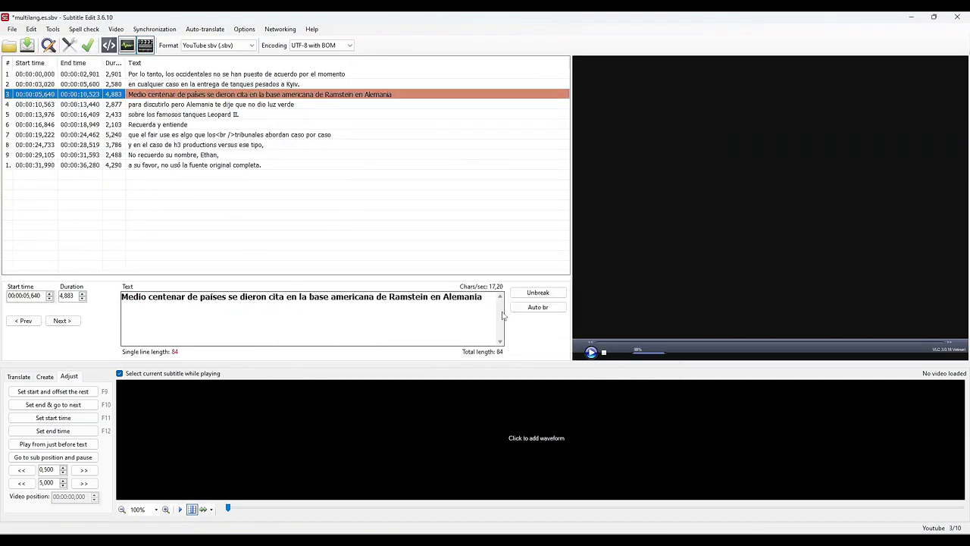
{"action": "left_click", "coordinate": [536, 307]}
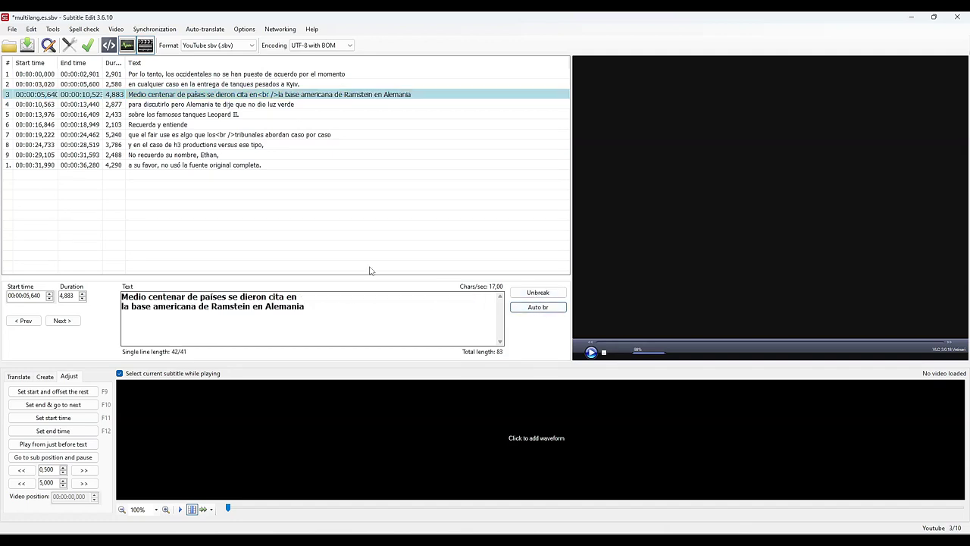
{"action": "left_click", "coordinate": [276, 165]}
{"action": "key", "text": "ctrl+shift+s"}
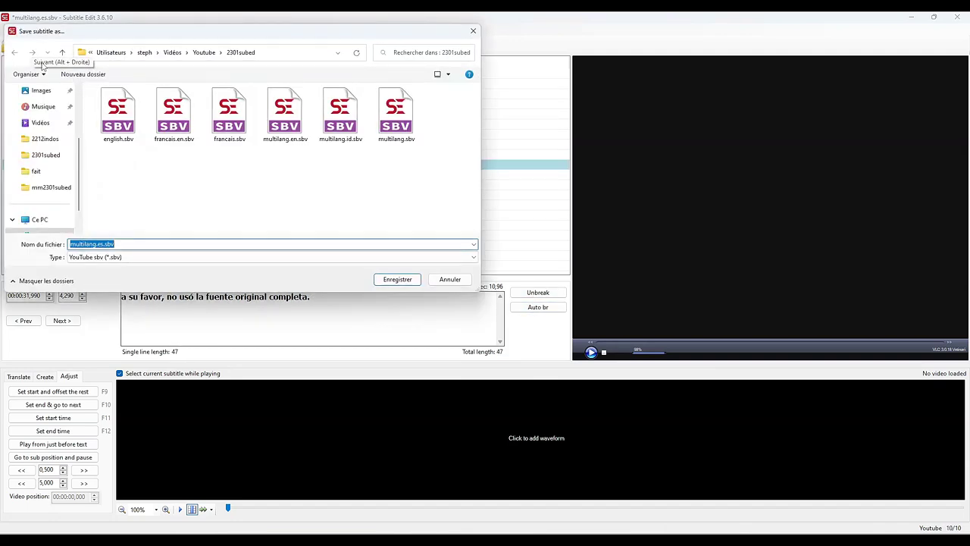
{"action": "left_click", "coordinate": [397, 279]}
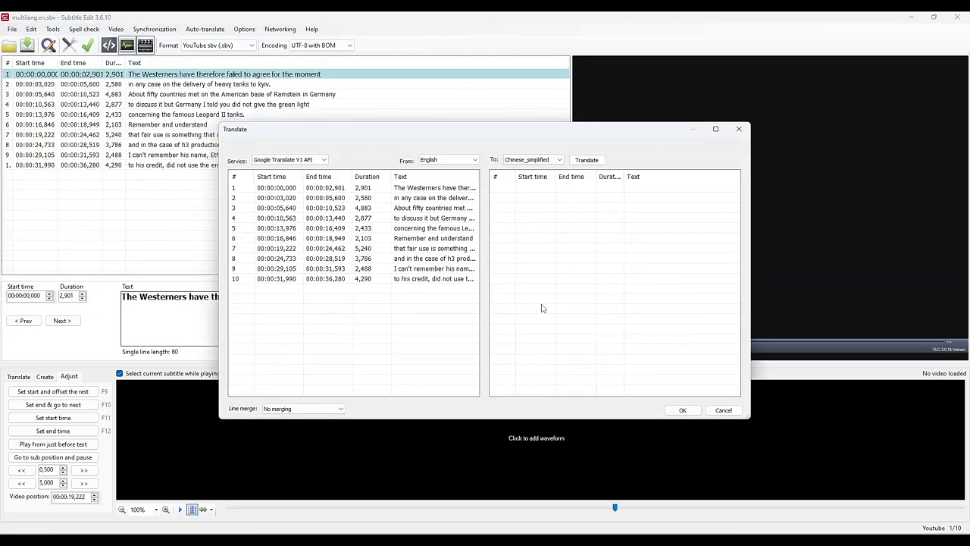
Translate the ten English subtitles into Chinese_simplified and accept the result.
{"action": "left_click", "coordinate": [587, 160]}
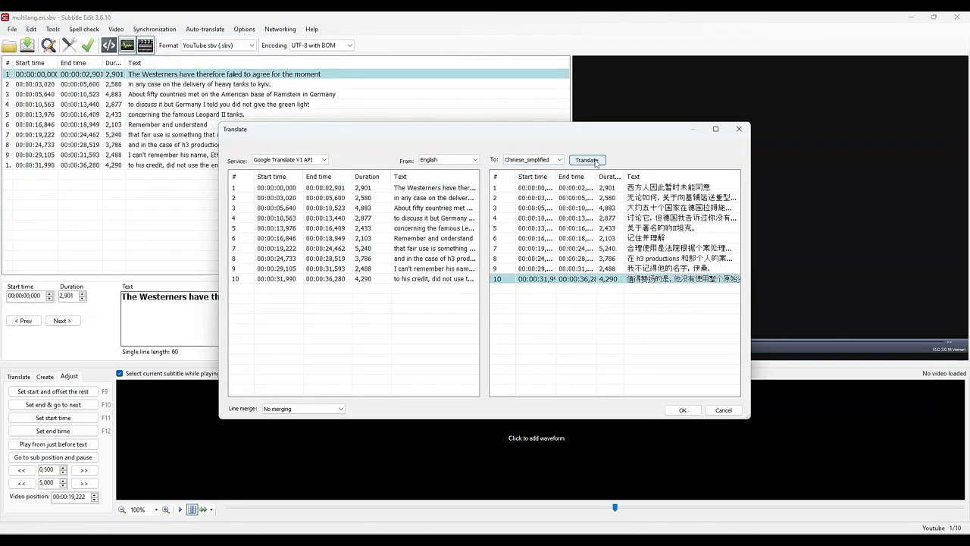
{"action": "left_click", "coordinate": [682, 410]}
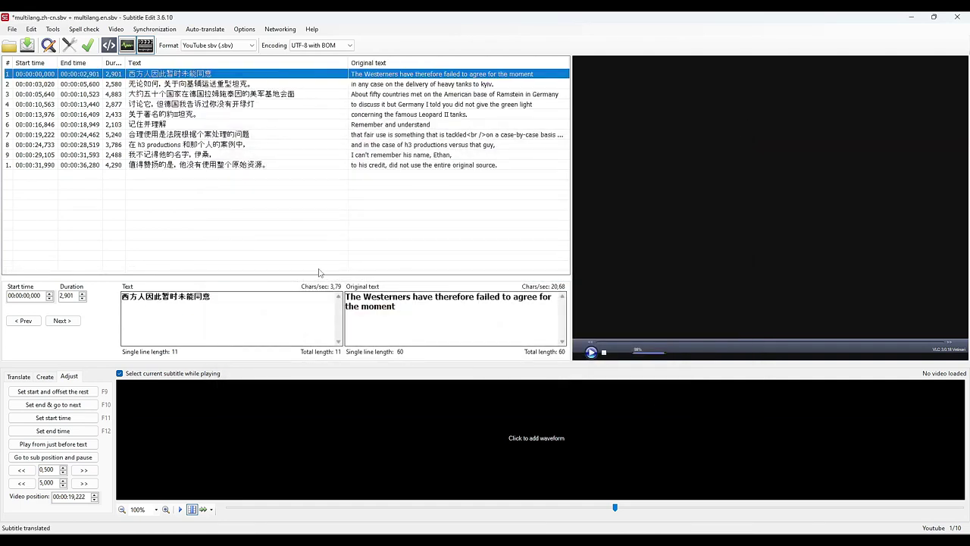
{"action": "left_click", "coordinate": [235, 167]}
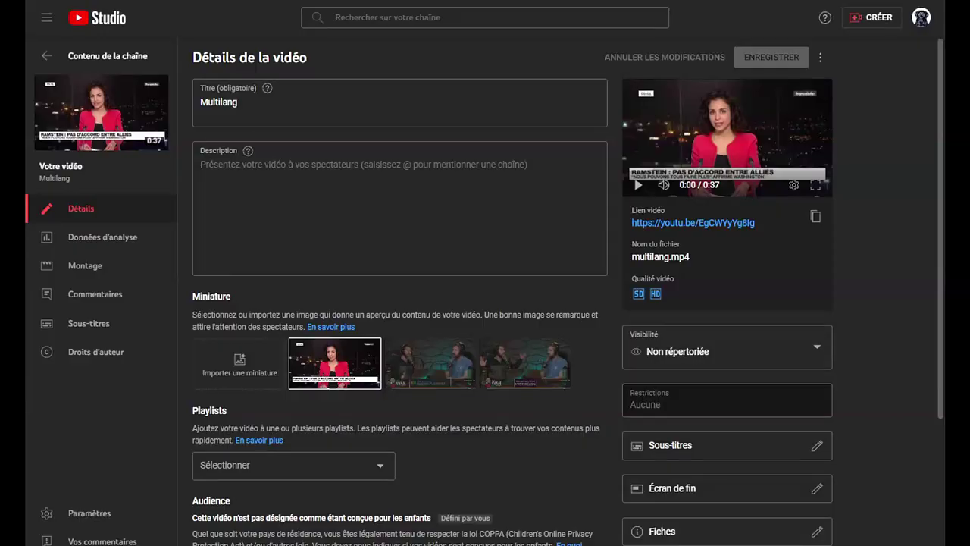
Go to the video's Sous-titres page in YouTube Studio.
{"action": "triple_click", "coordinate": [309, 62]}
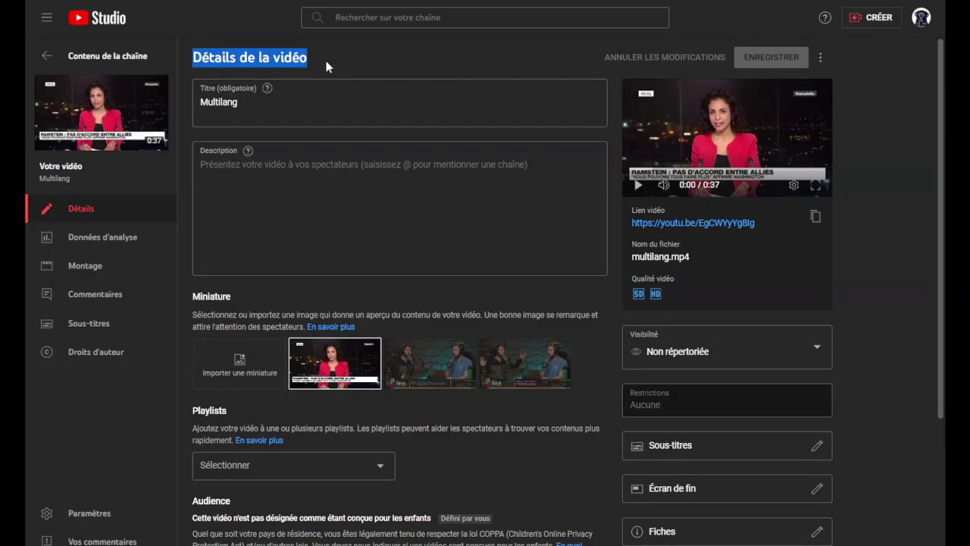
{"action": "left_click", "coordinate": [330, 62]}
{"action": "left_click", "coordinate": [91, 323]}
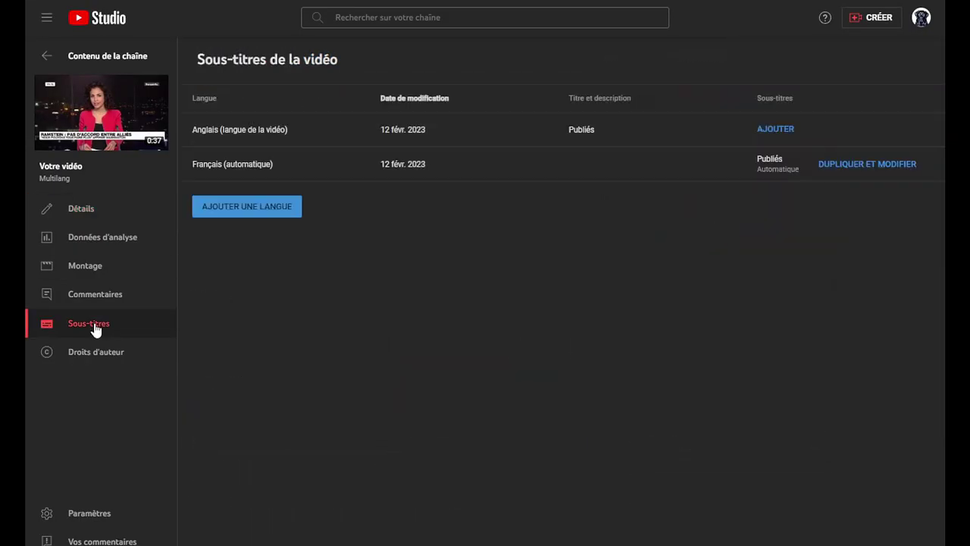
Add Indonésien as a subtitle language and import a file with synchronisation data.
{"action": "left_click", "coordinate": [237, 212]}
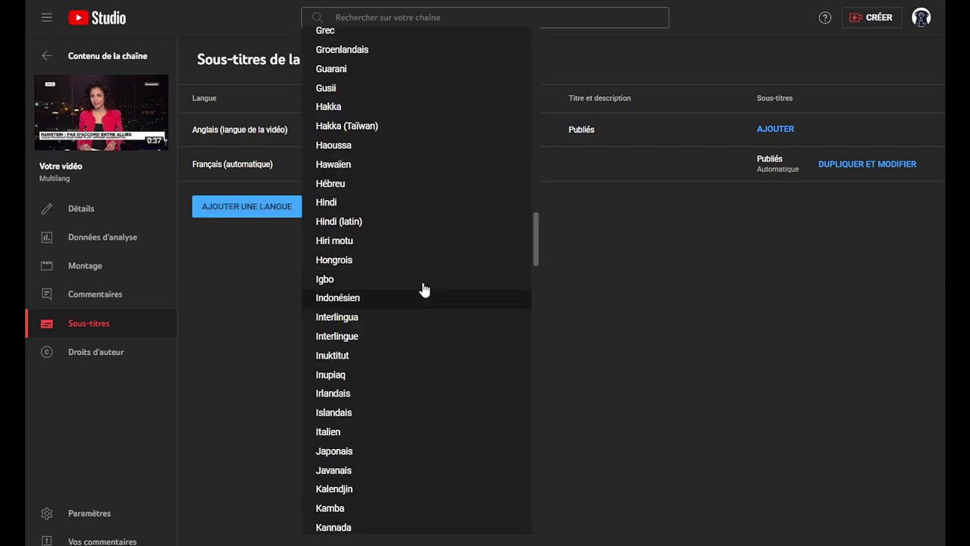
{"action": "left_click", "coordinate": [373, 298]}
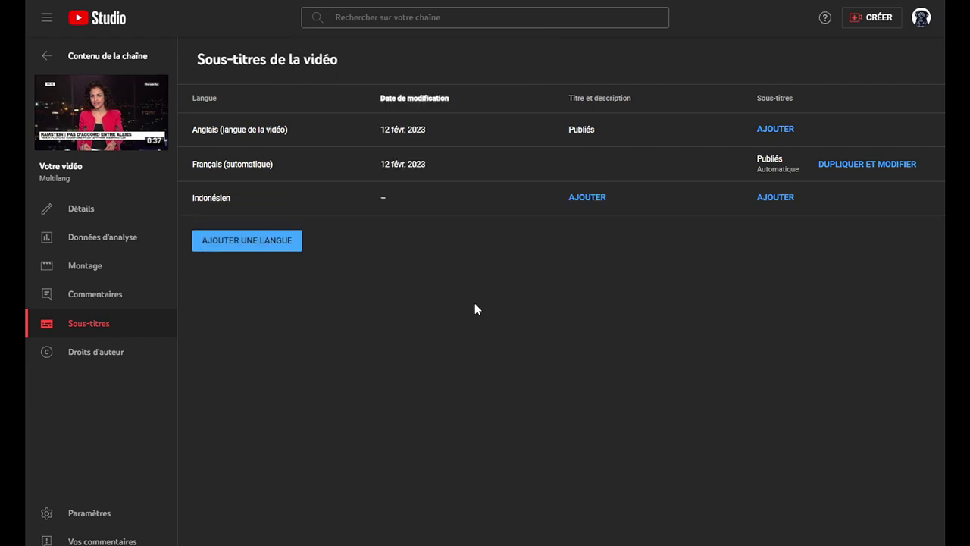
{"action": "left_click", "coordinate": [773, 199]}
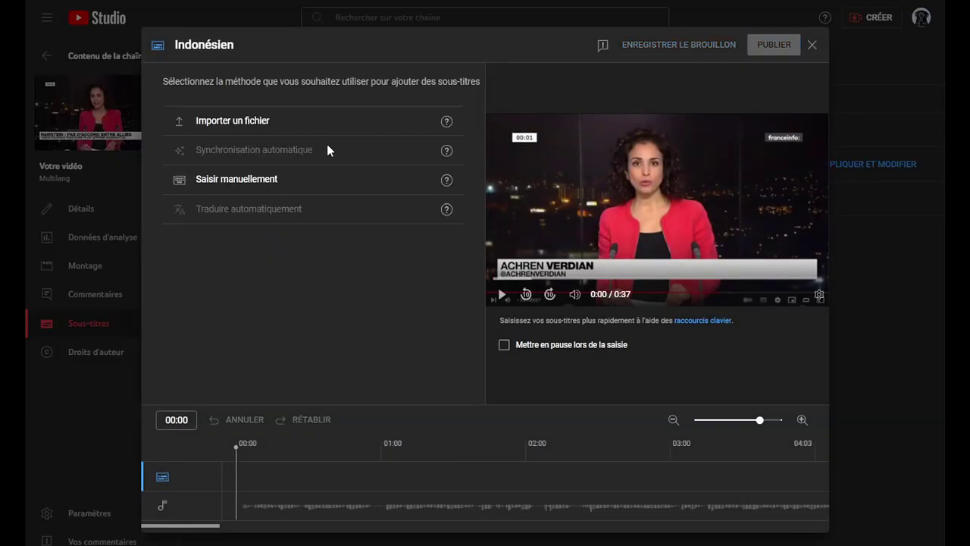
{"action": "left_click", "coordinate": [238, 126]}
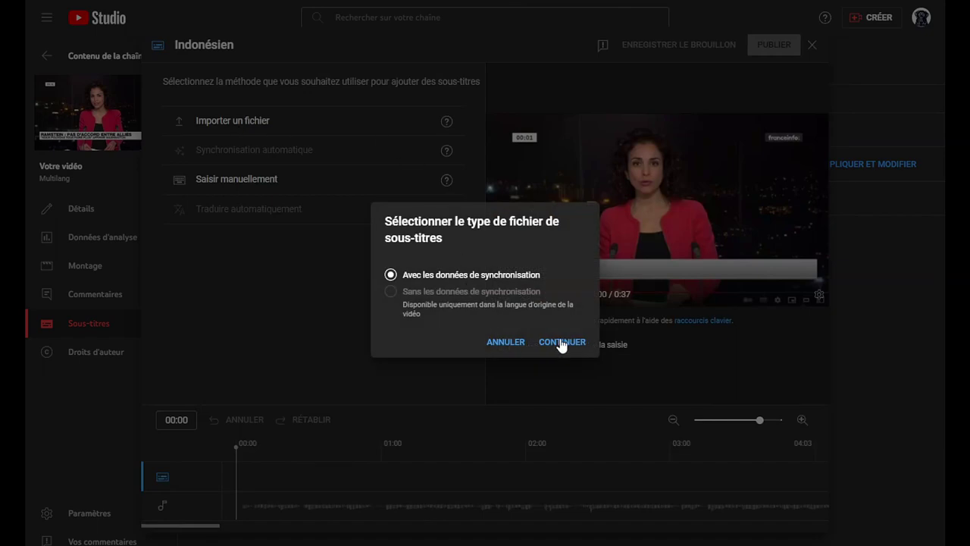
{"action": "key", "text": "Return"}
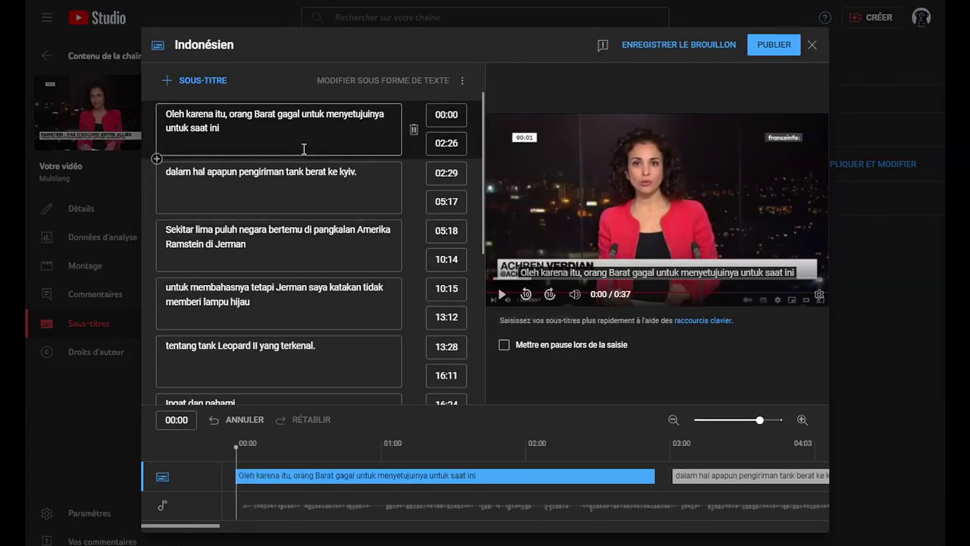
Preview the imported Indonesian captions from the 02:29 line and the fourth line over the playing video.
{"action": "left_click", "coordinate": [446, 174]}
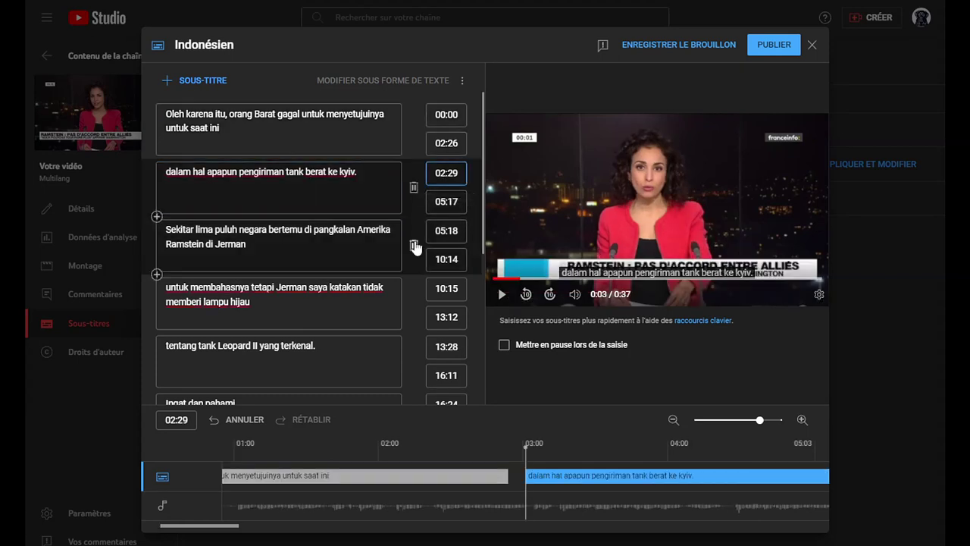
{"action": "left_click", "coordinate": [342, 318]}
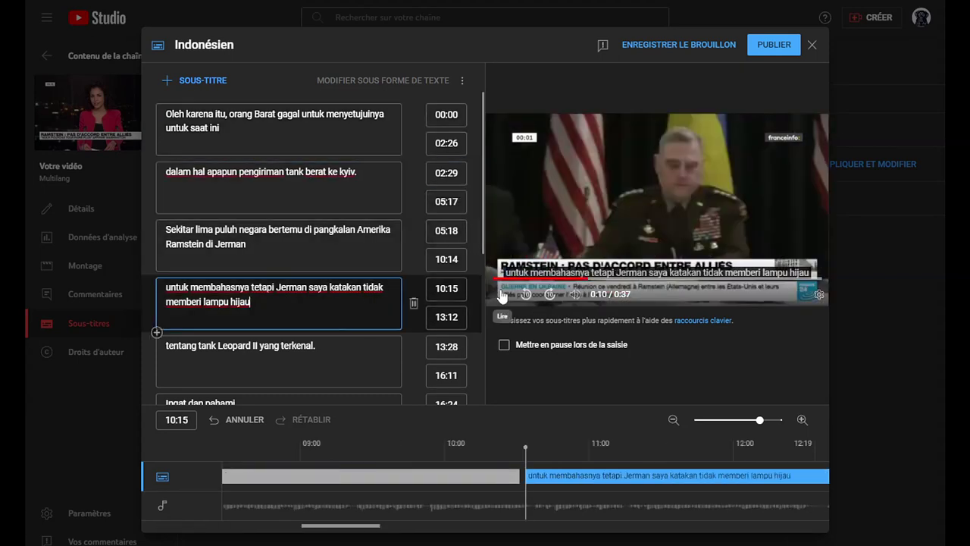
{"action": "left_click", "coordinate": [502, 294]}
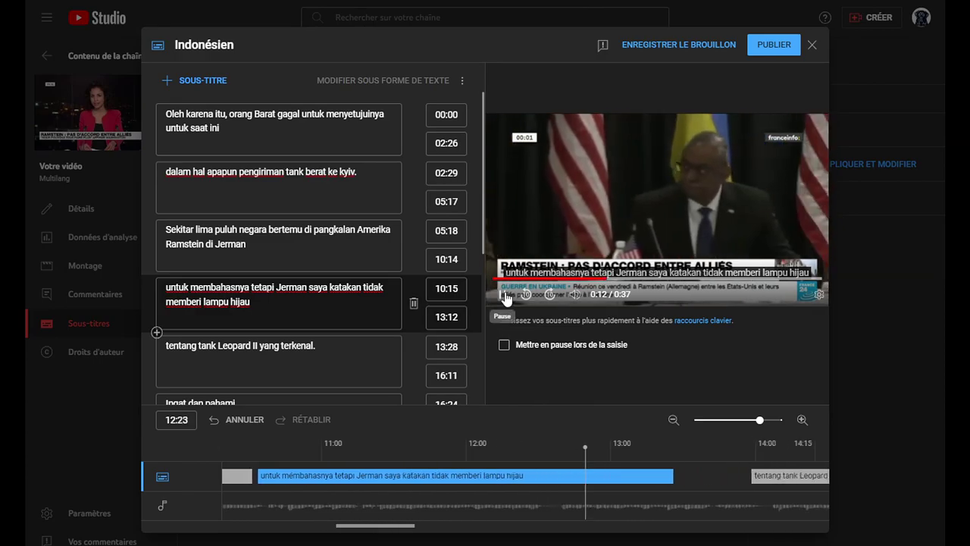